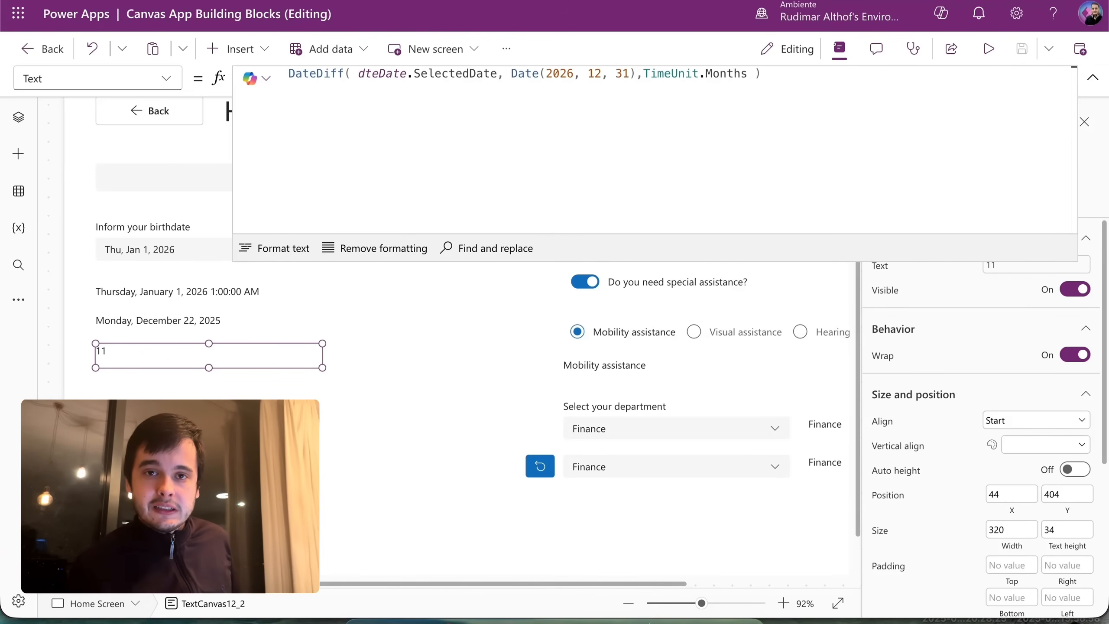
Start the Home Screen app in preview mode with F5.
key(F5)
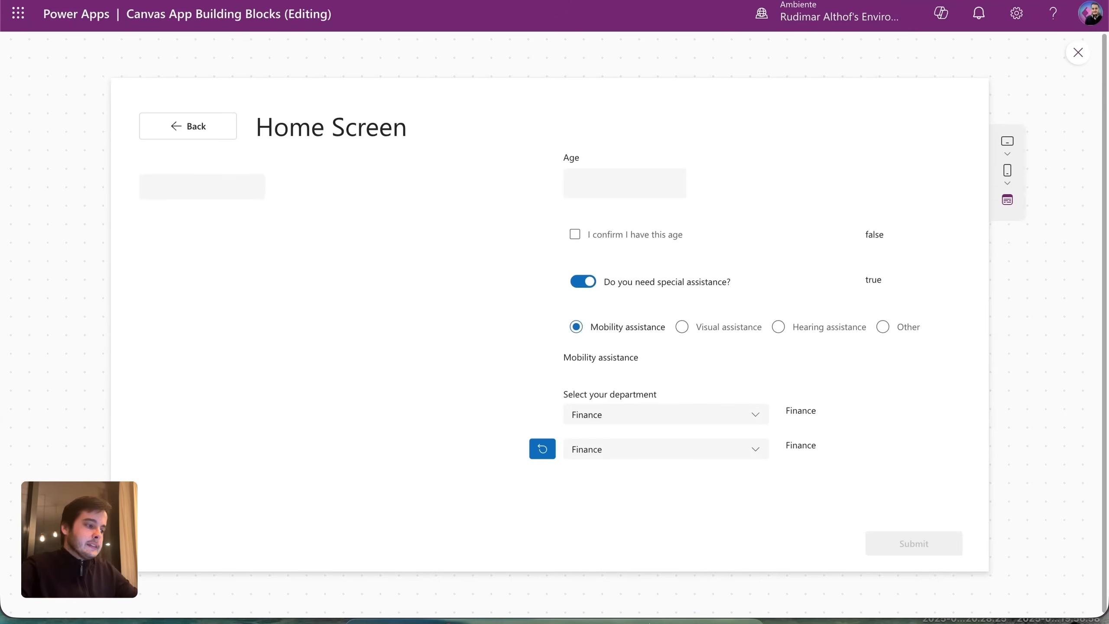
Close the preview and insert a date picker, dragging it lower on the Home Screen.
click(1076, 51)
click(1076, 55)
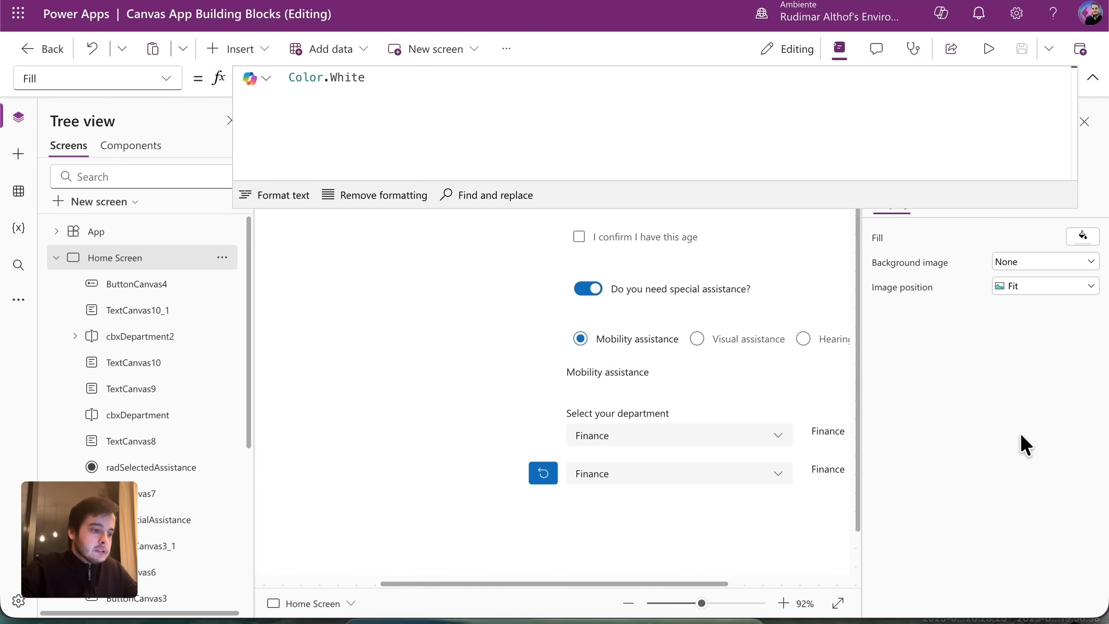
click(233, 49)
click(261, 366)
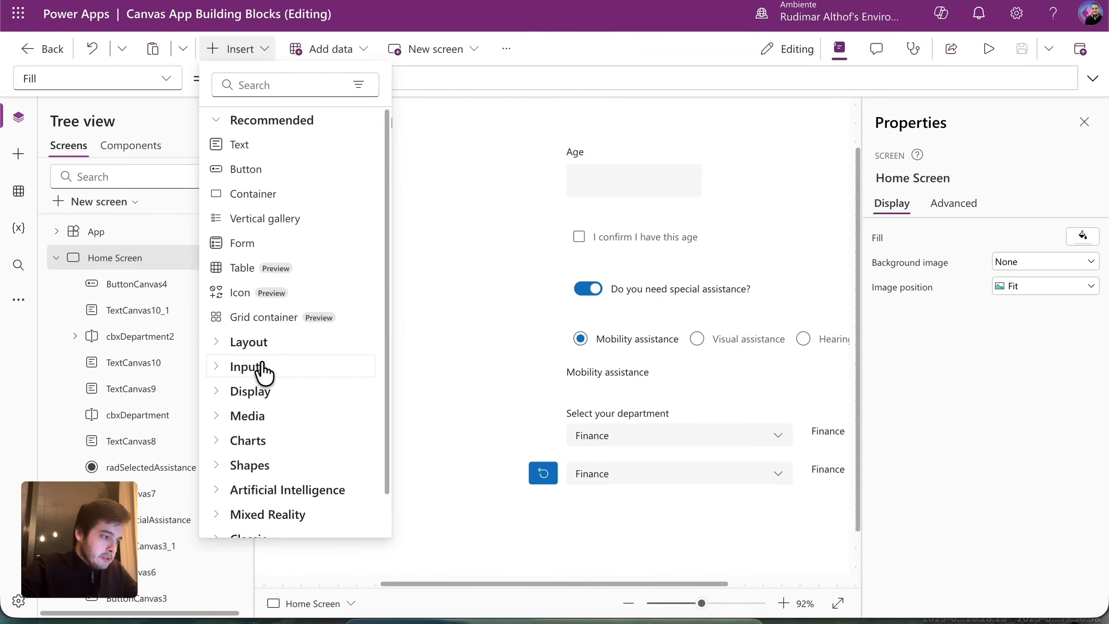
click(261, 366)
scroll(267, 371, down, 5)
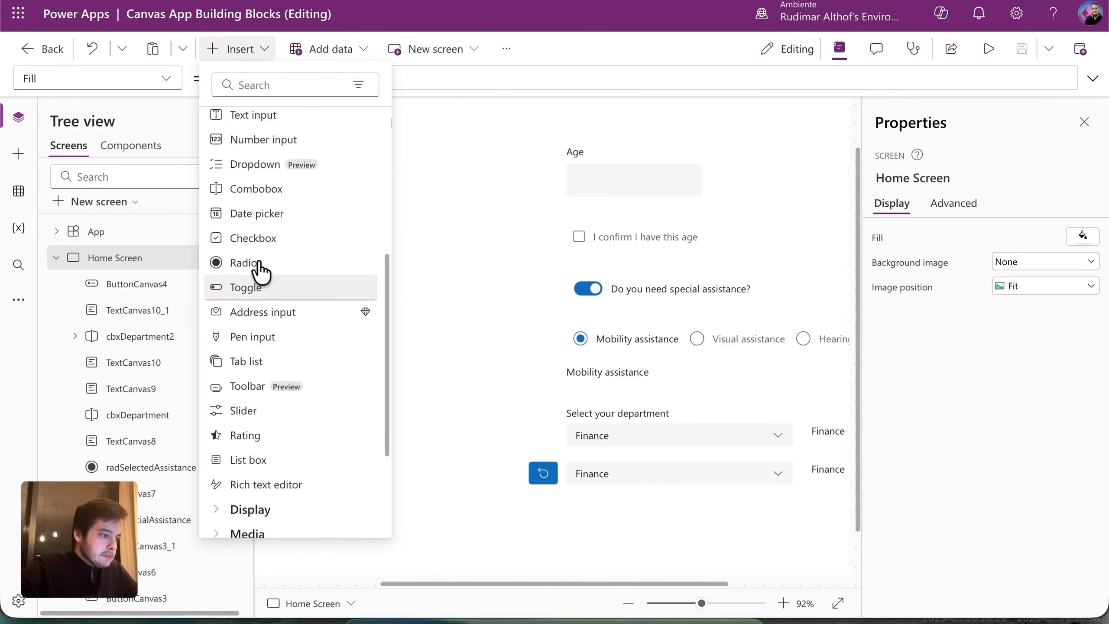
click(260, 215)
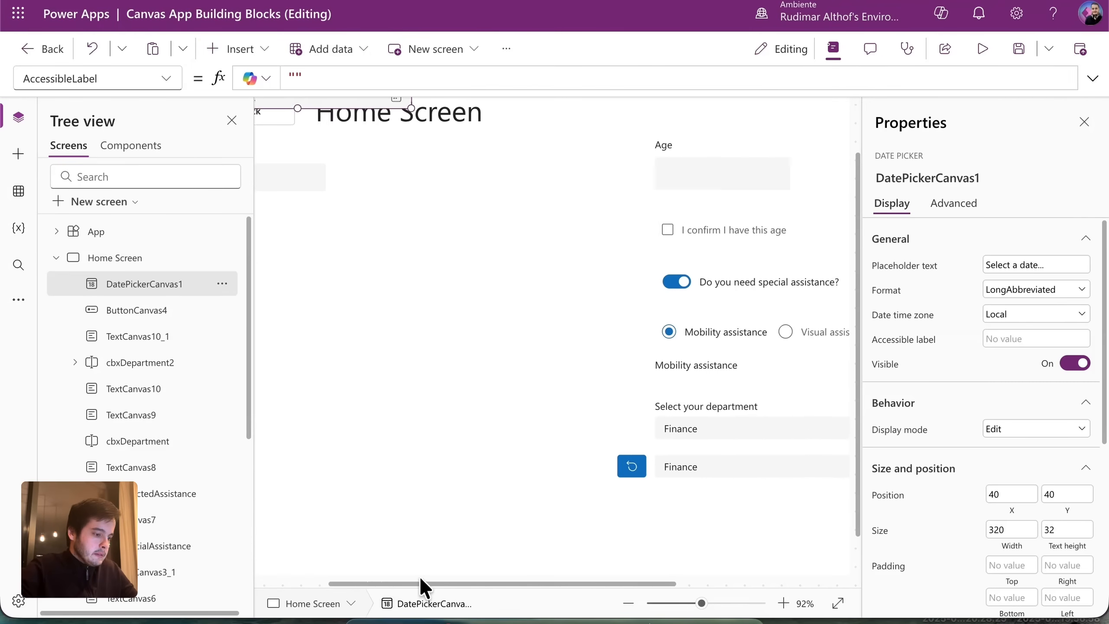
drag(470, 178, 473, 309)
Rename the date picker to dteDate and nudge it slightly lower.
scroll(548, 356, down, 3)
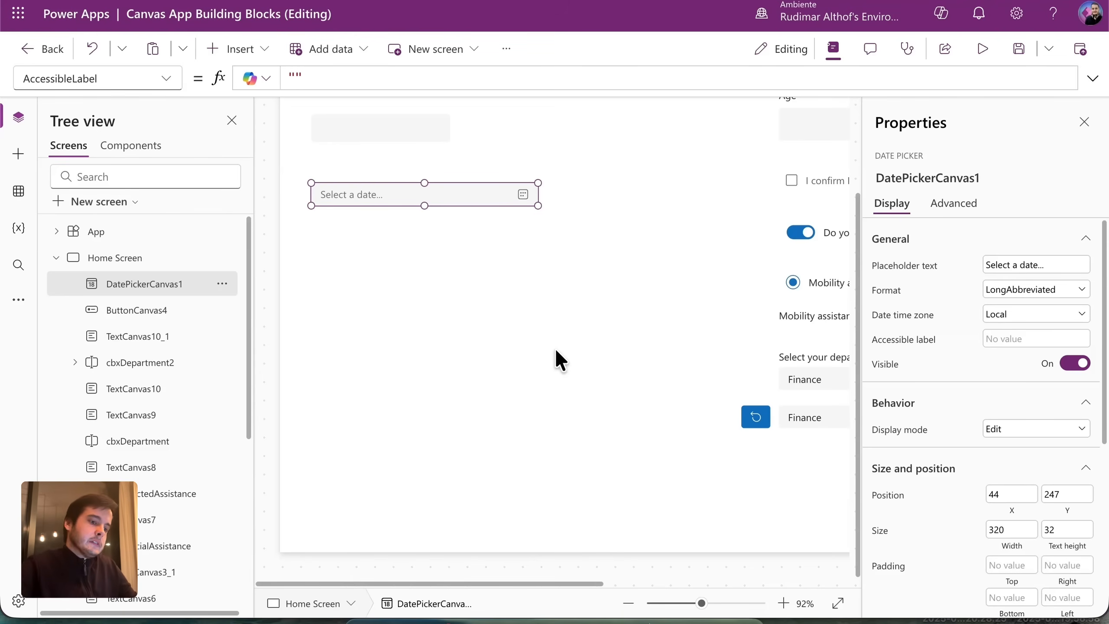
click(923, 176)
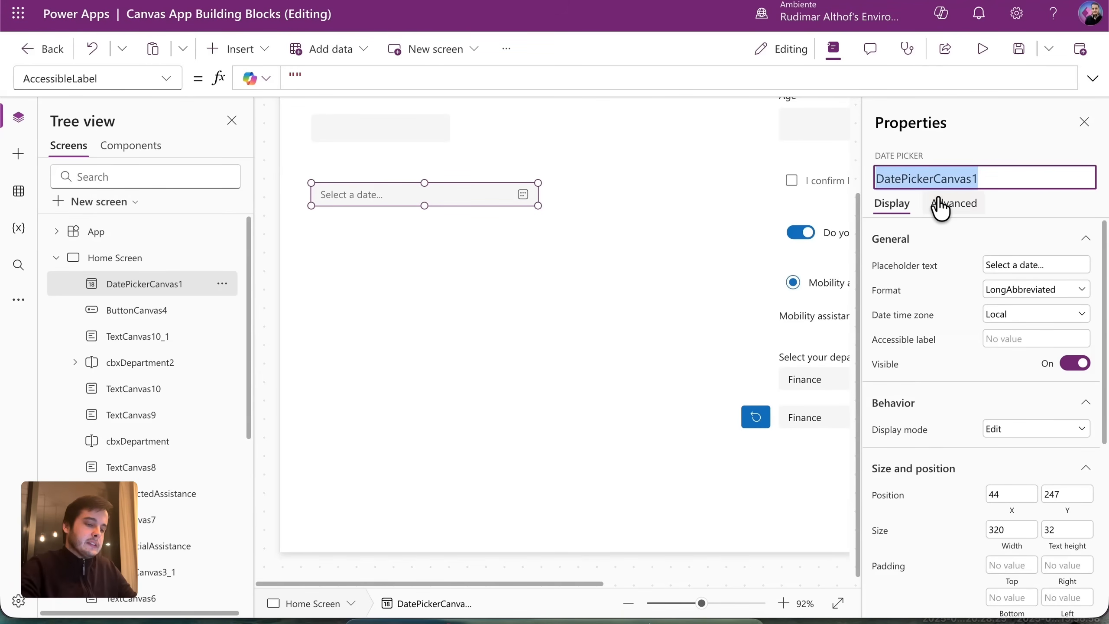
text(dteDate)
click(446, 236)
drag(396, 197, 396, 202)
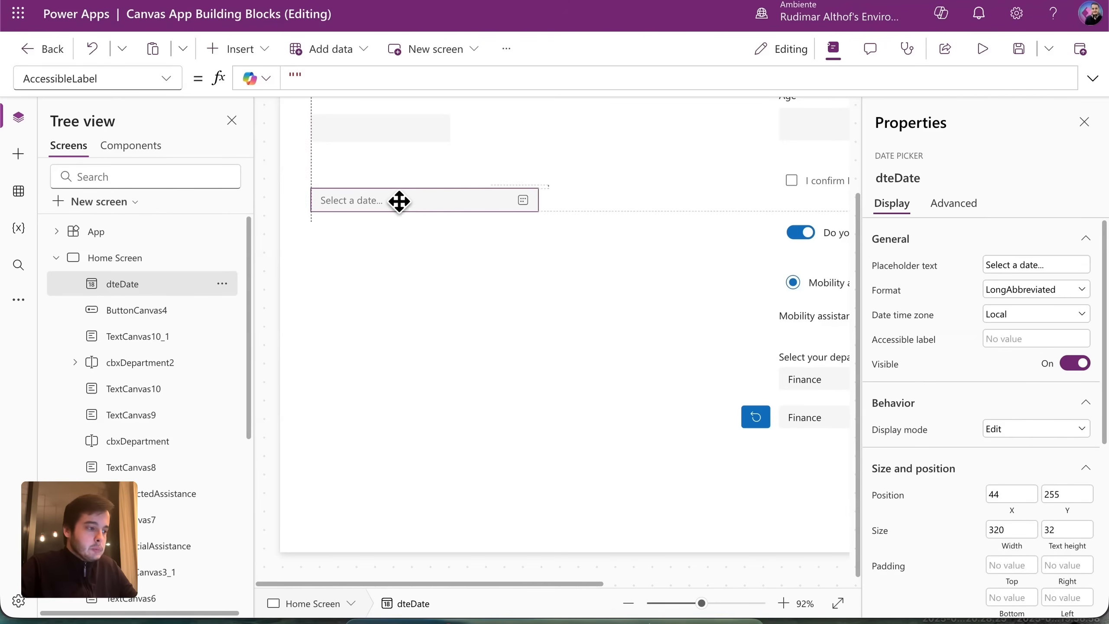
Insert a text label reading 'Inform your birthdate' and place it just above dteDate.
click(241, 55)
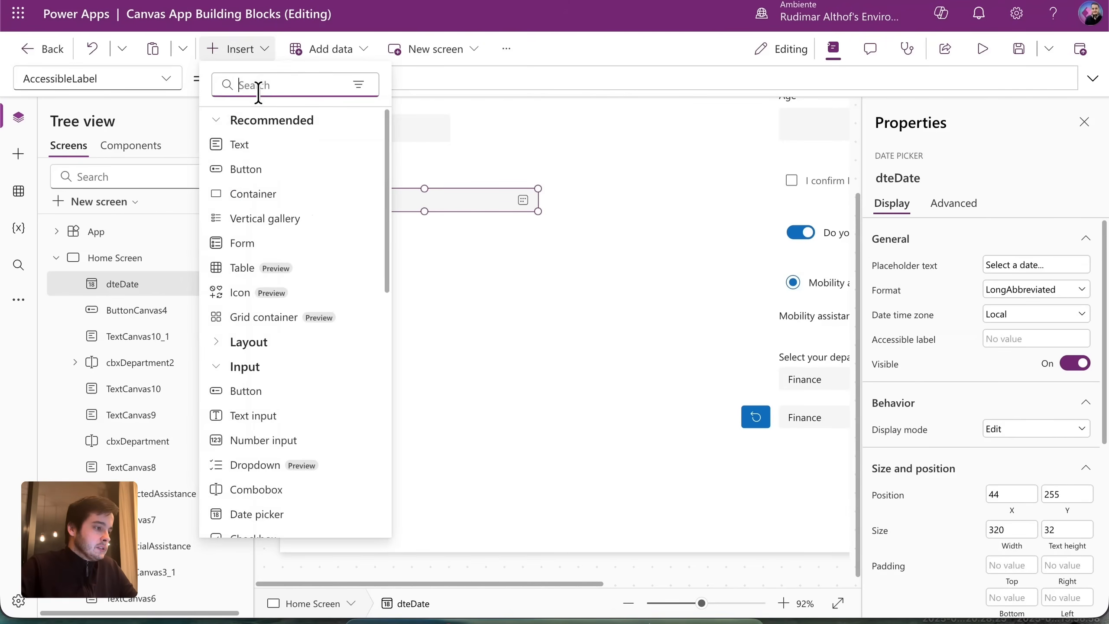
click(267, 144)
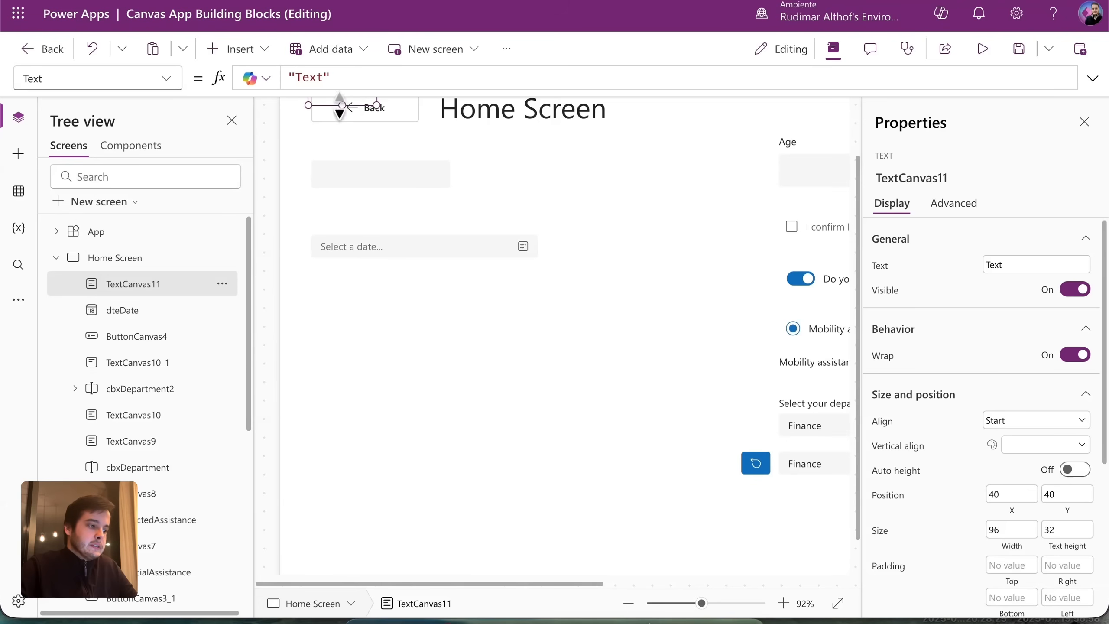
drag(336, 105, 514, 225)
click(1019, 264)
key(ctrl+a)
text(Inform your birthdate)
mouse_move(428, 217)
mouse_down()
mouse_move(415, 232)
mouse_move(441, 224)
mouse_up()
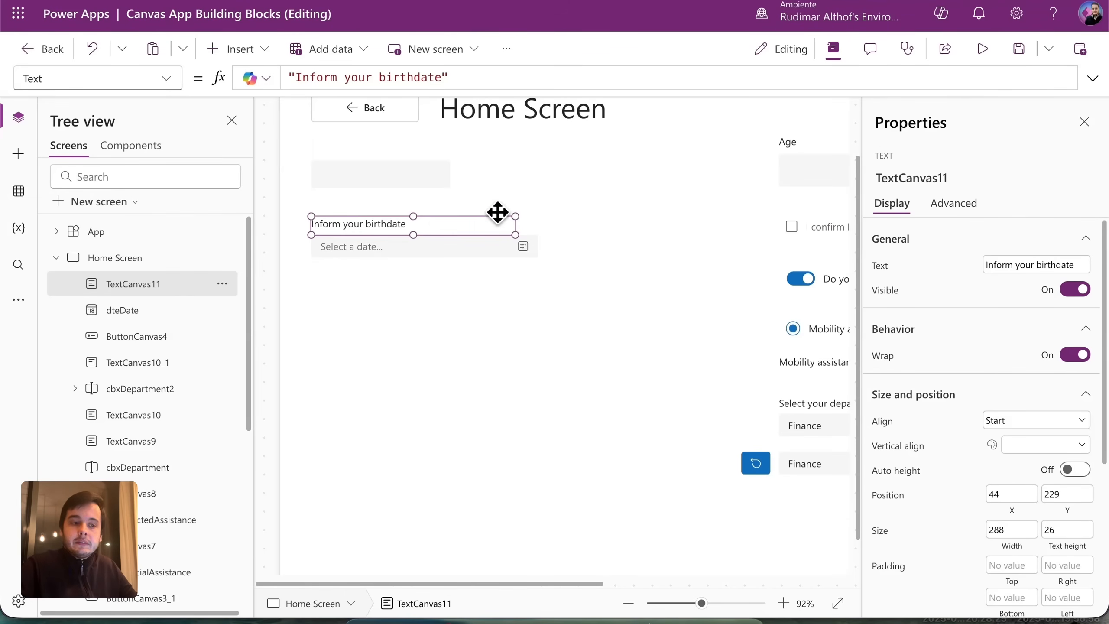
In preview, pick July 16, 1980 in the birthdate calendar, then close the preview.
click(982, 49)
click(320, 255)
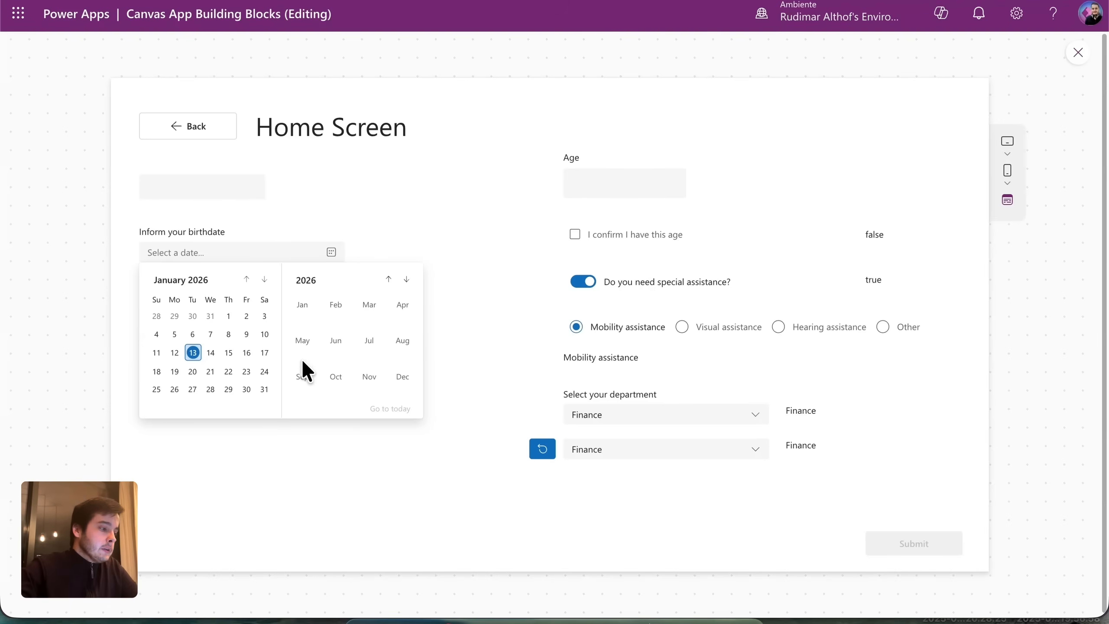
click(388, 278)
click(388, 278)
click(388, 279)
click(388, 278)
click(388, 278)
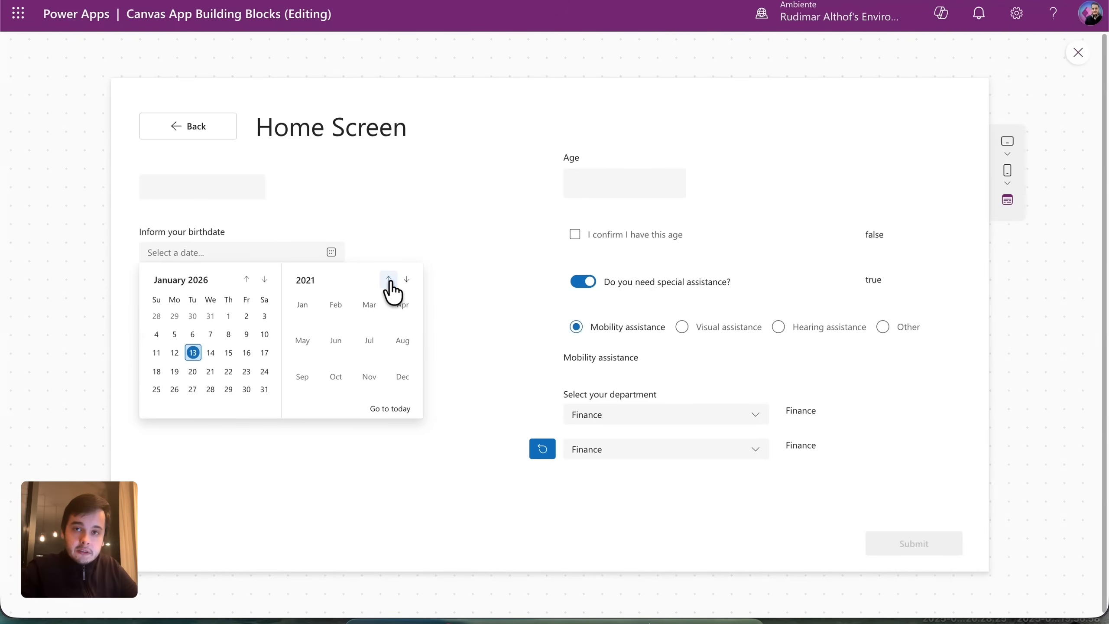
click(322, 283)
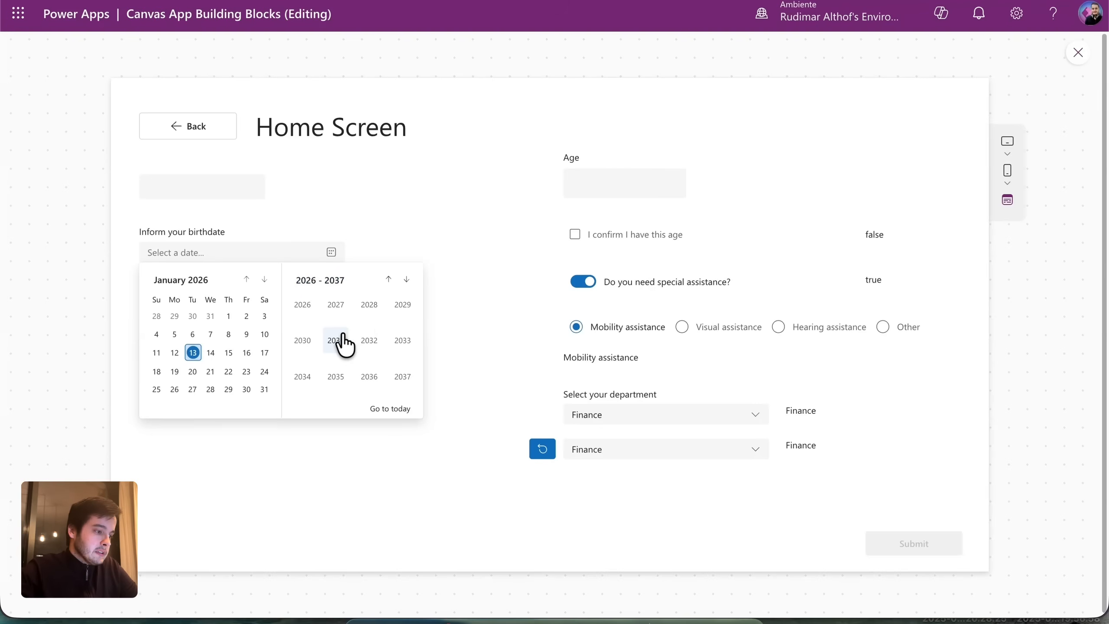
click(388, 278)
click(388, 278)
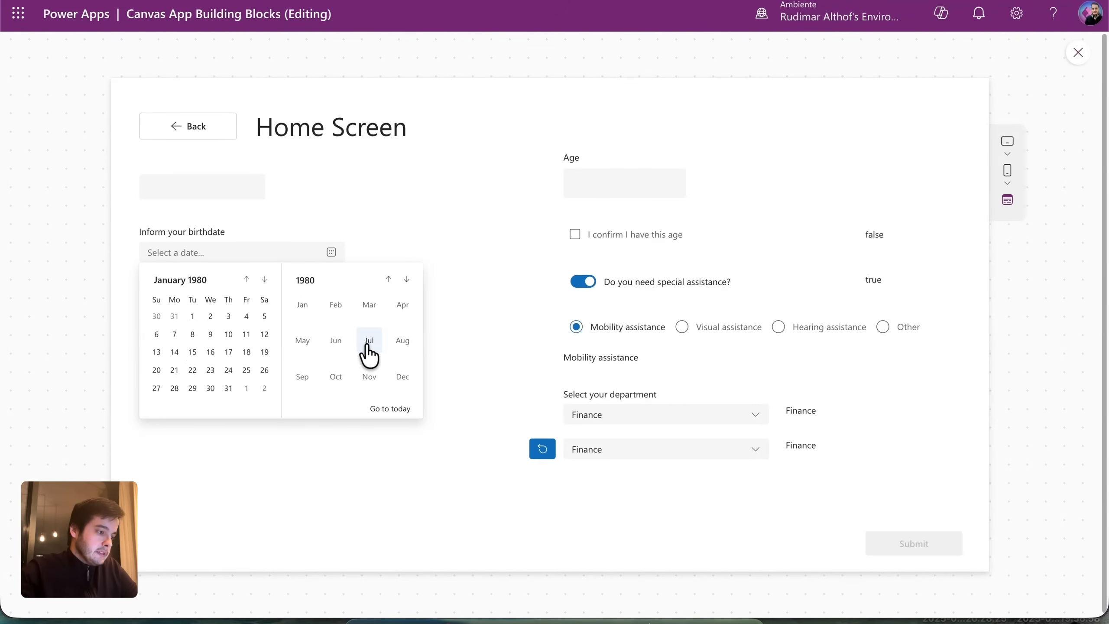
click(369, 344)
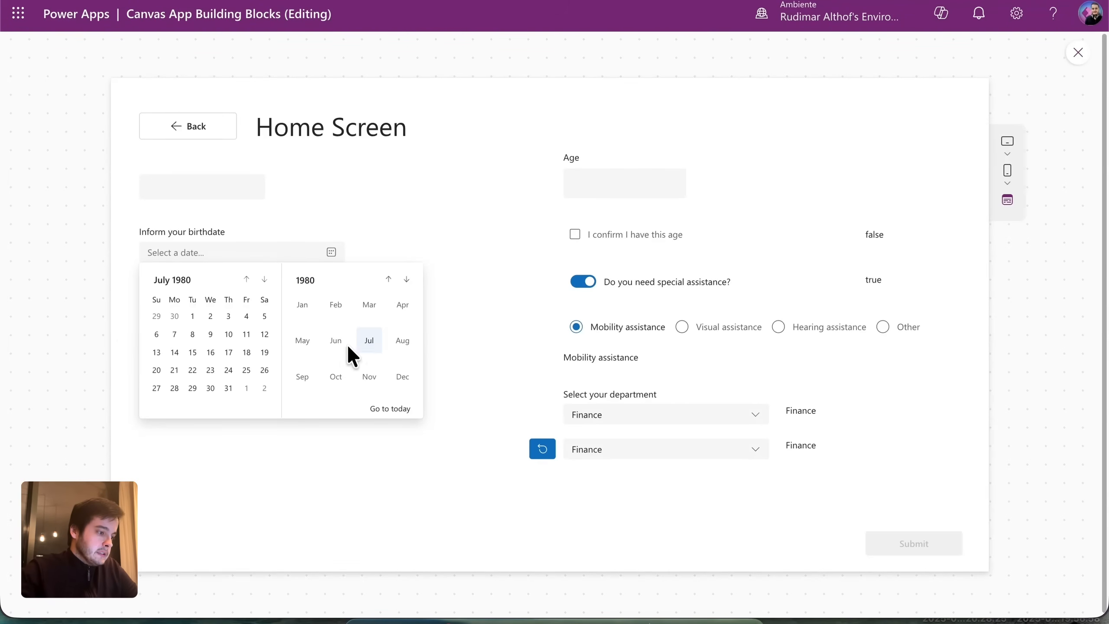
click(207, 351)
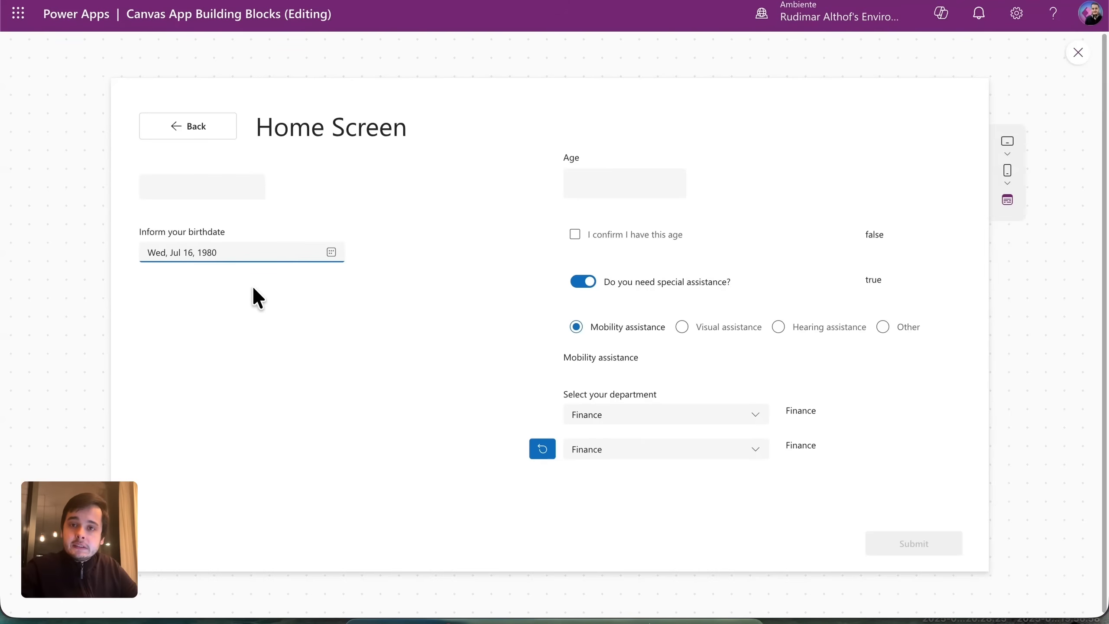
click(355, 328)
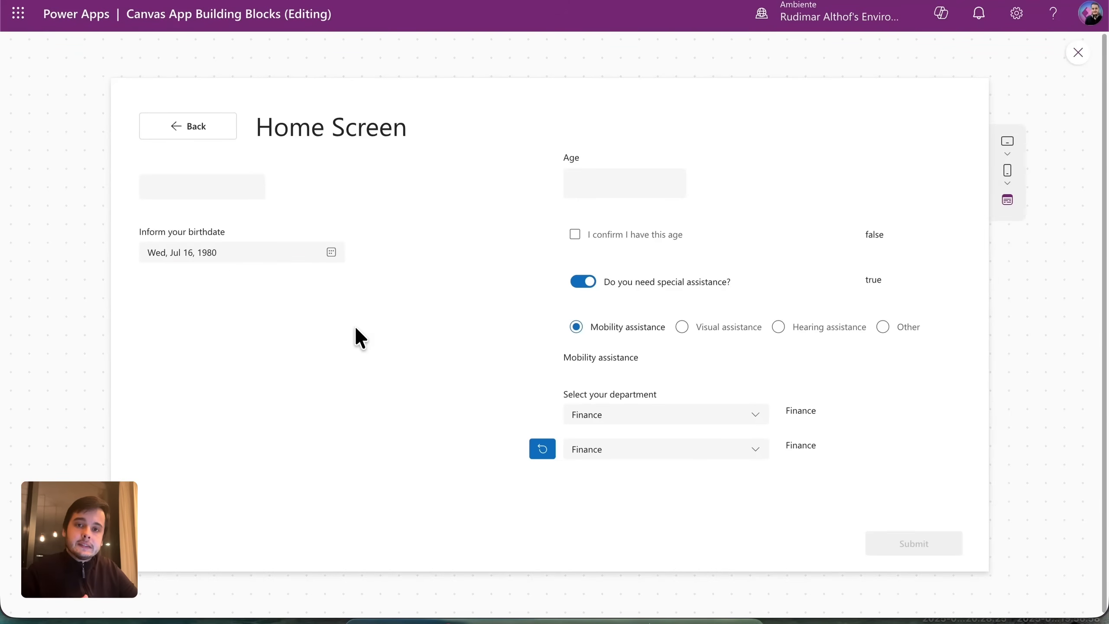
click(1077, 53)
drag(420, 583, 218, 564)
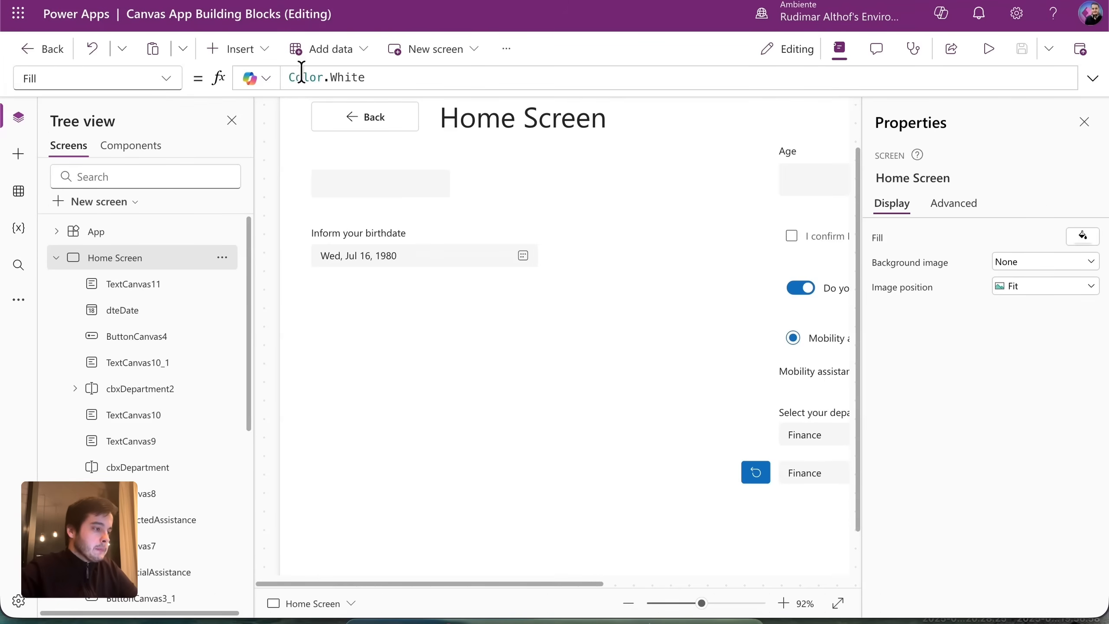
Add another text label below the date picker and widen it to match.
click(244, 48)
key(Escape)
scroll(374, 276, up, 1)
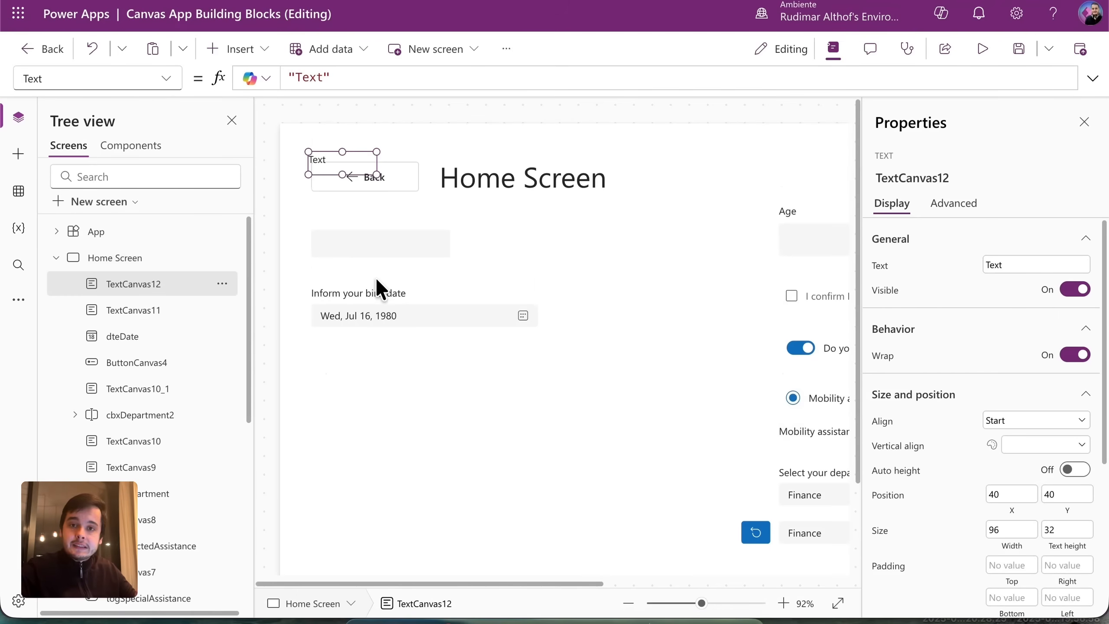
drag(356, 175, 378, 356)
drag(514, 355, 538, 360)
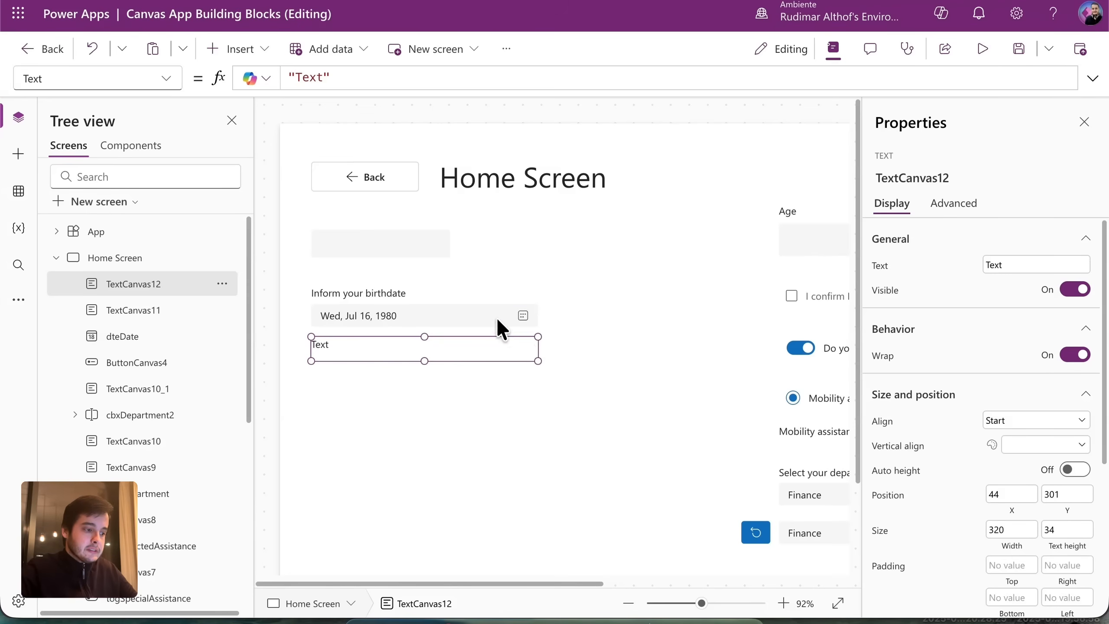
click(497, 318)
click(898, 178)
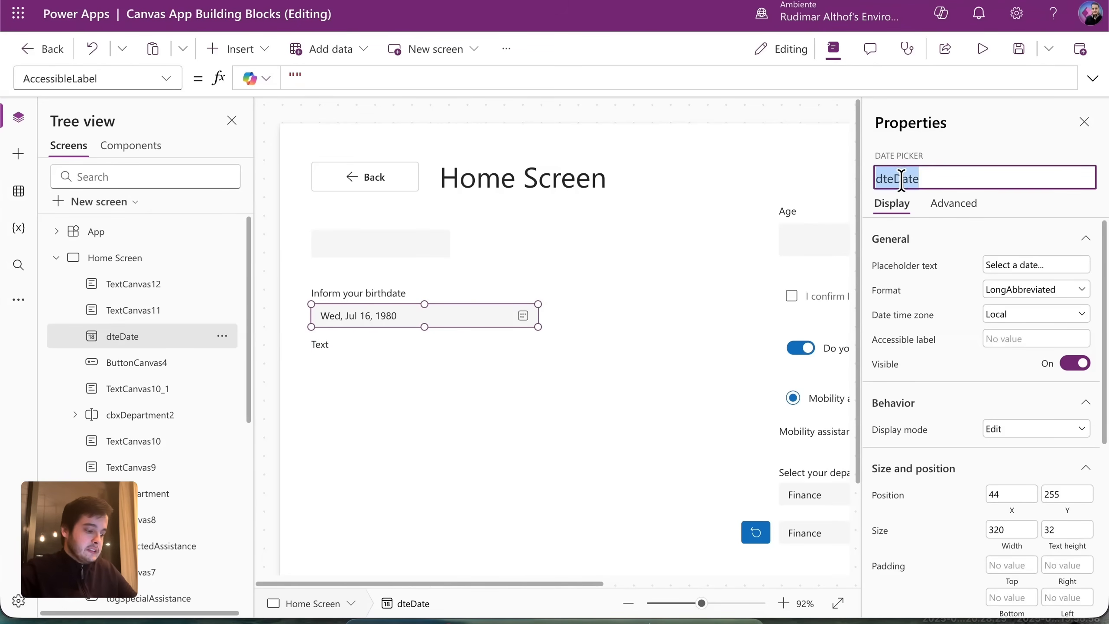
click(365, 347)
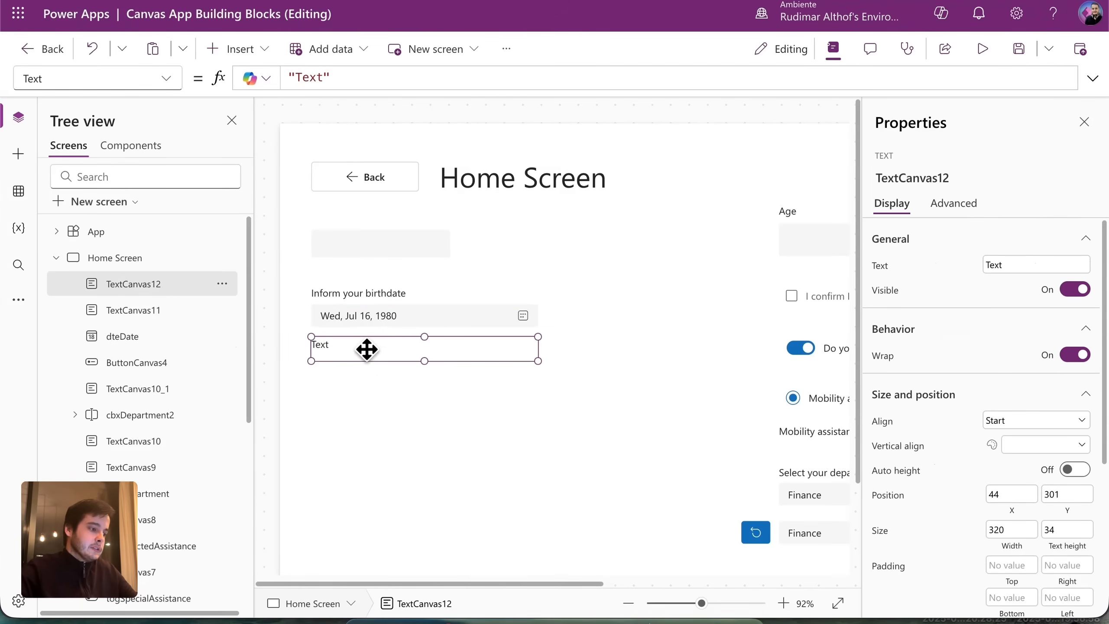
Set the label's Text to dteDate.SelectedDate and preview it showing 7/16/1980.
triple_click(384, 77)
text(dteDate)
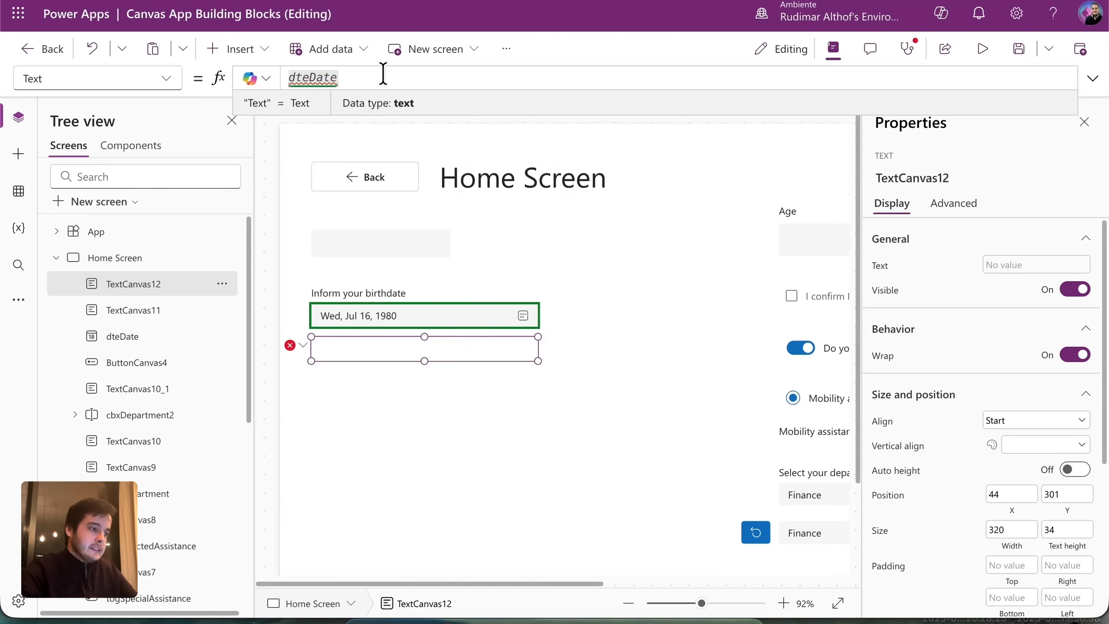
text(.)
scroll(458, 192, down, 1)
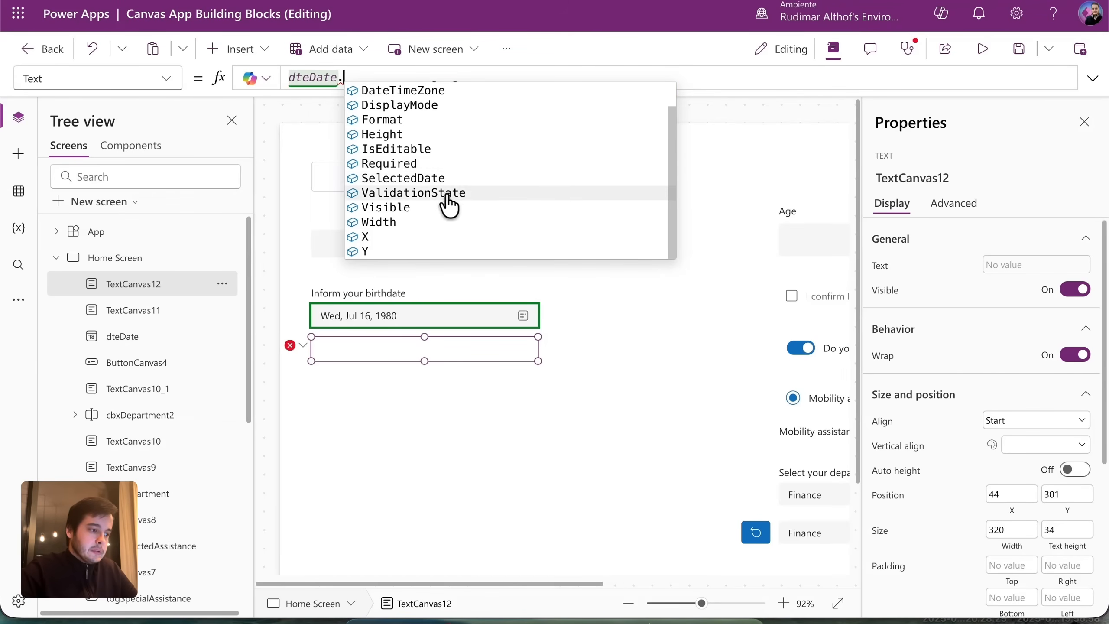
scroll(534, 182, up, 1)
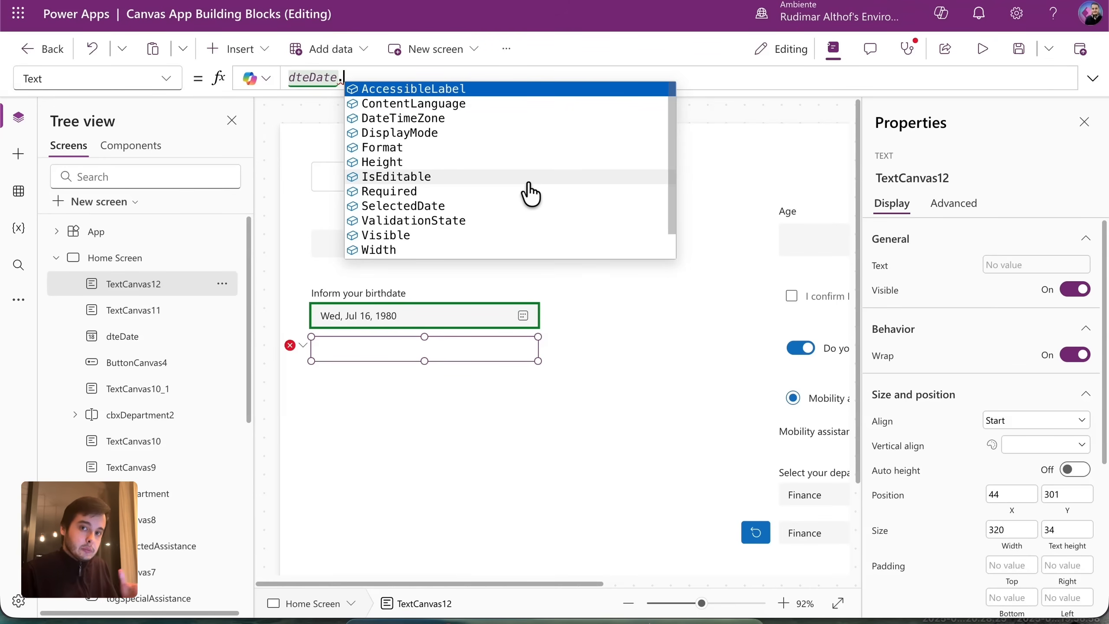
click(426, 205)
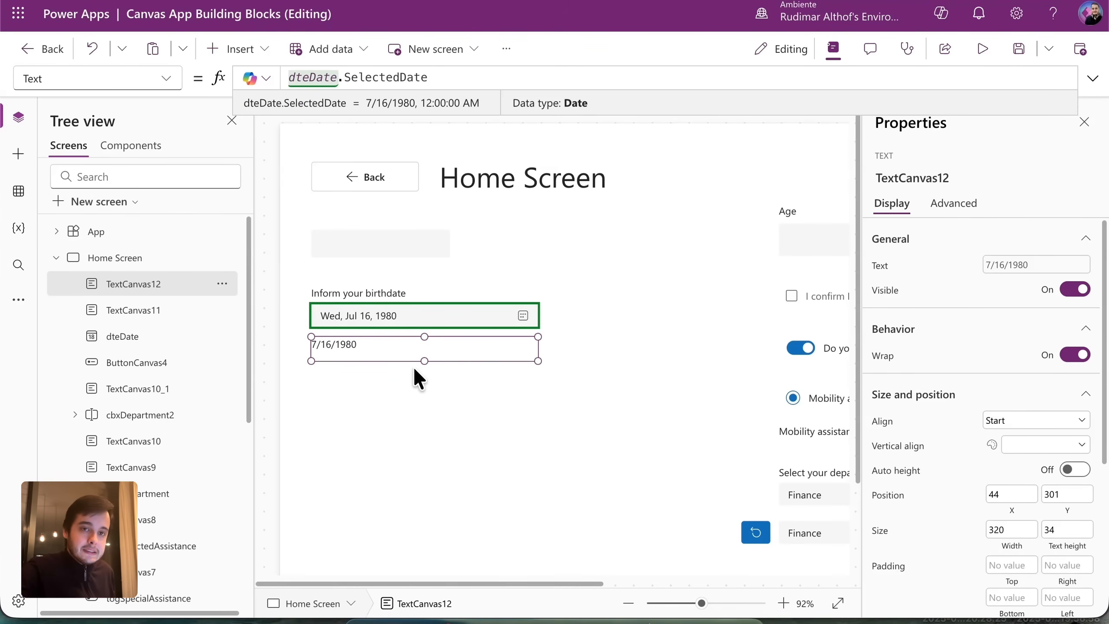
click(587, 364)
key(F5)
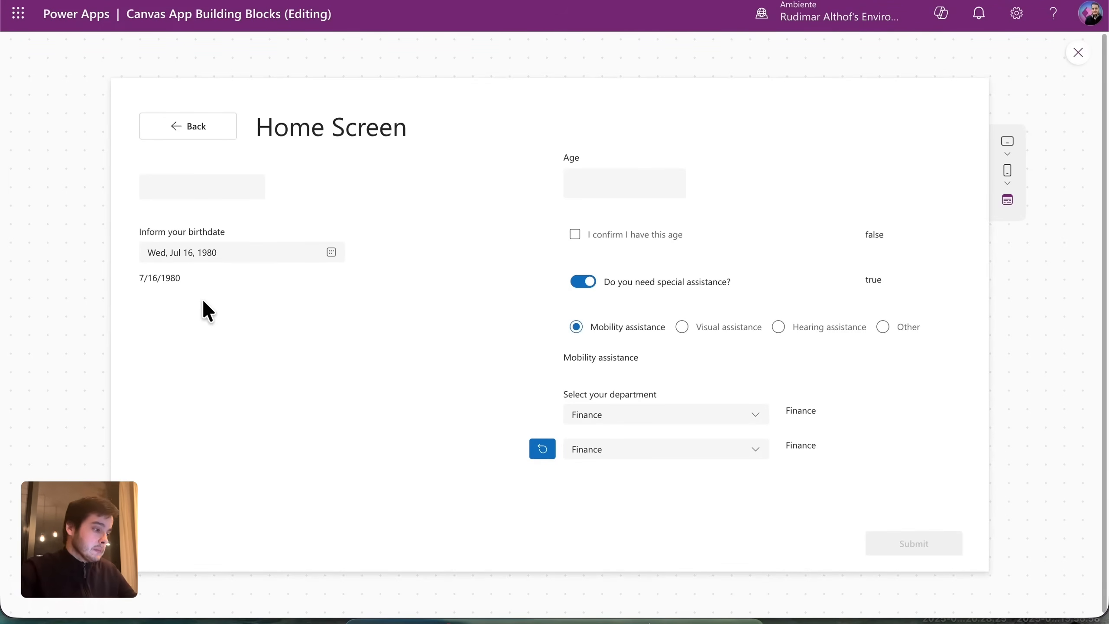
Switch dteDate's format to YearMonth and test it in preview by picking July 17.
key(Escape)
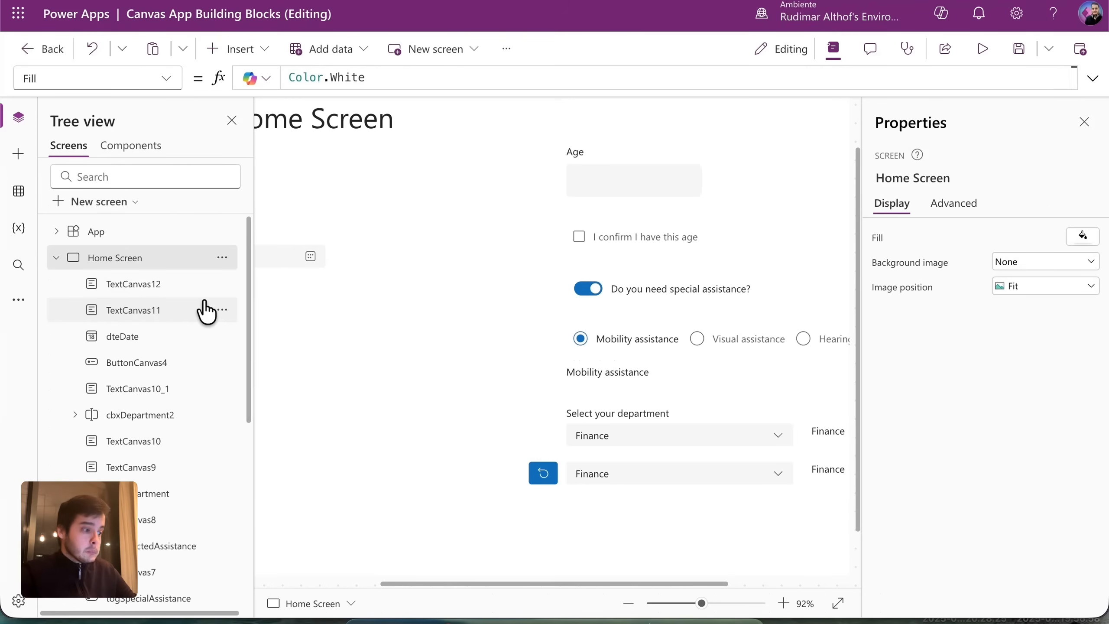
drag(470, 583, 261, 574)
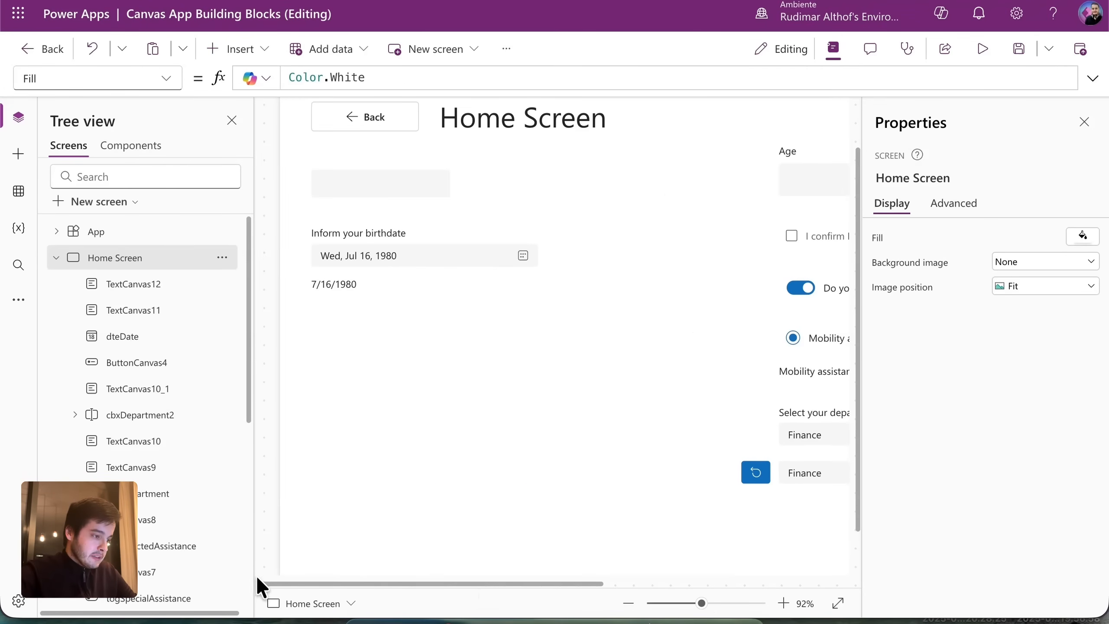
click(386, 258)
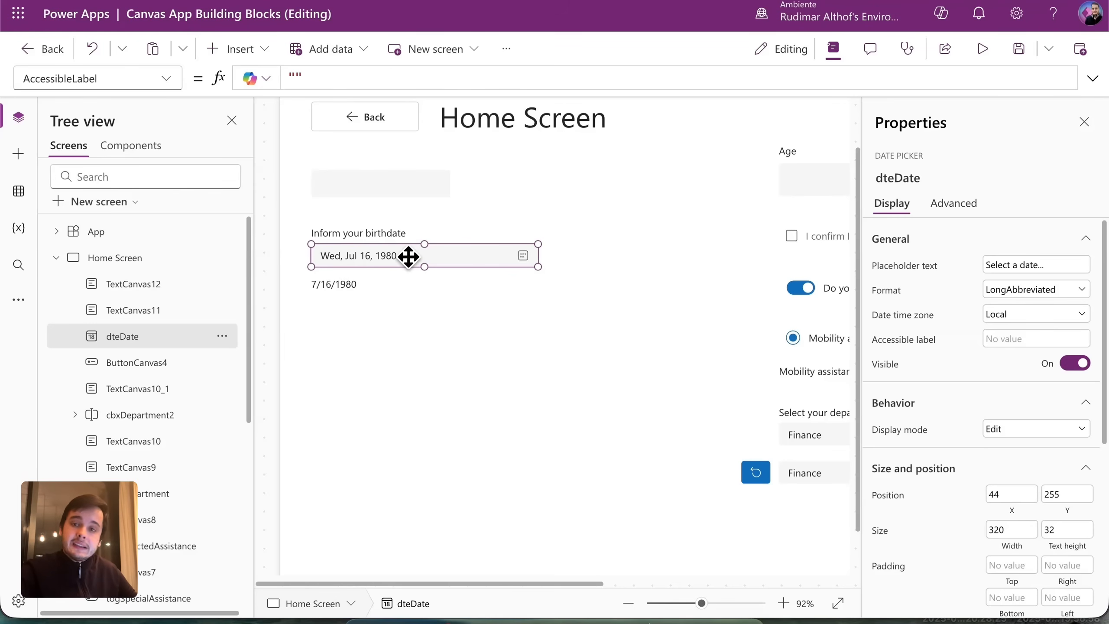
click(1056, 288)
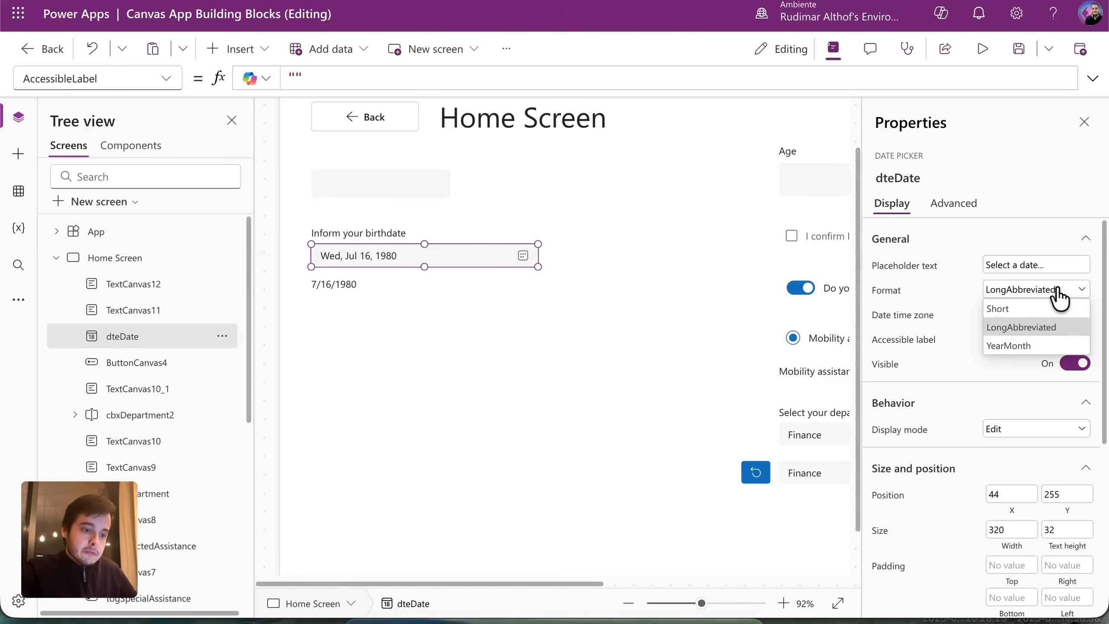
click(1016, 345)
key(F5)
click(331, 252)
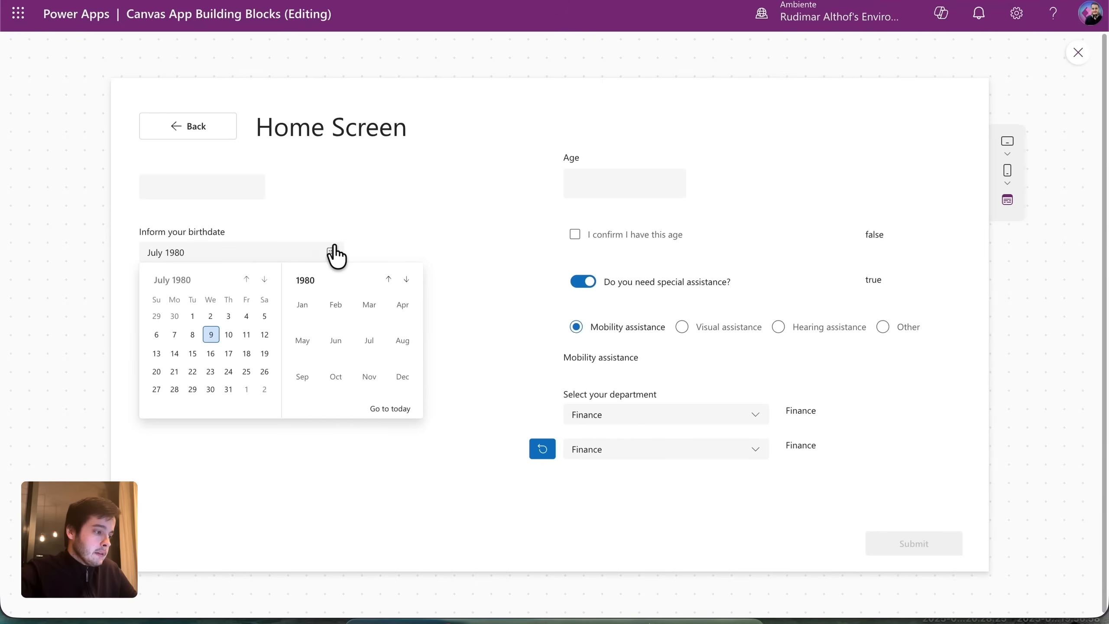
click(228, 352)
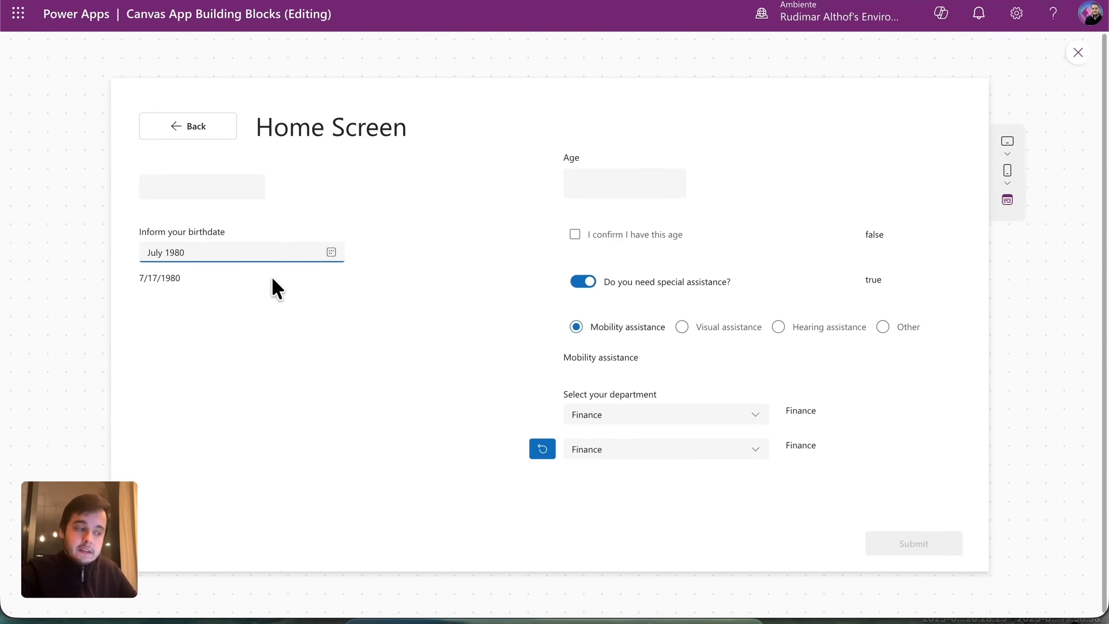
drag(139, 277, 178, 279)
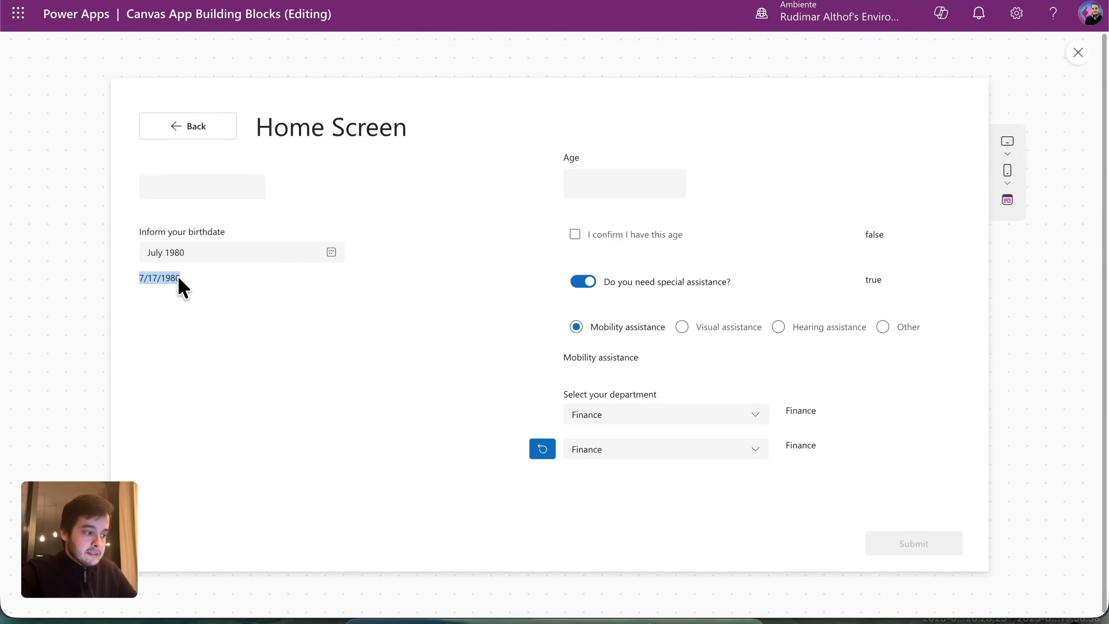
key(Escape)
Set dteDate's format to Short, preview, and pick July 24, 1980.
click(280, 251)
click(1036, 289)
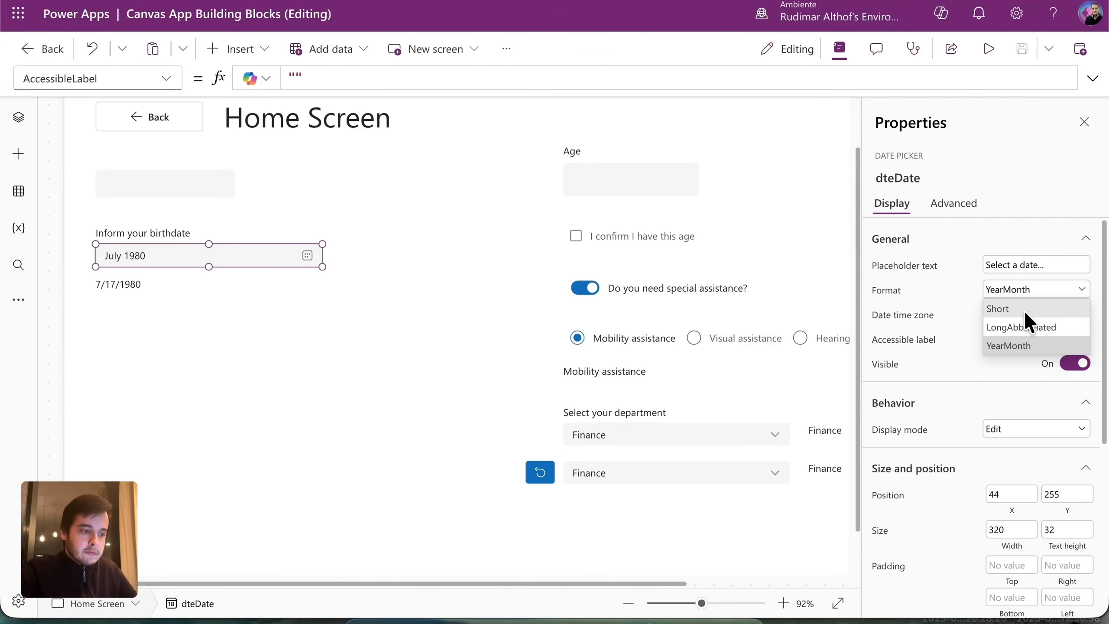
click(1004, 309)
click(988, 49)
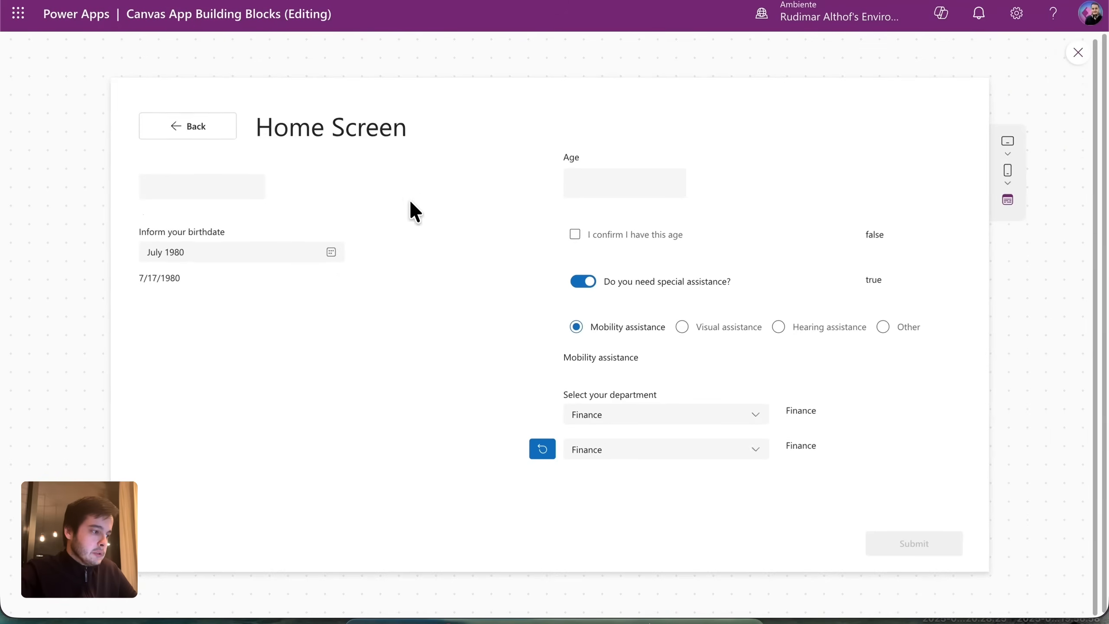
click(344, 252)
click(230, 370)
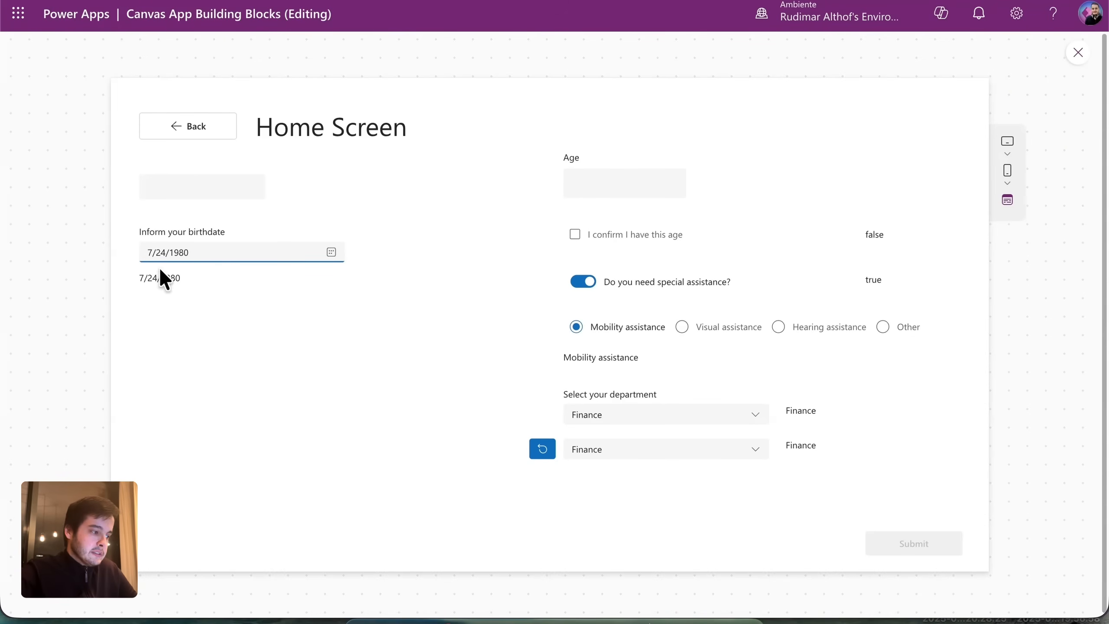
click(380, 315)
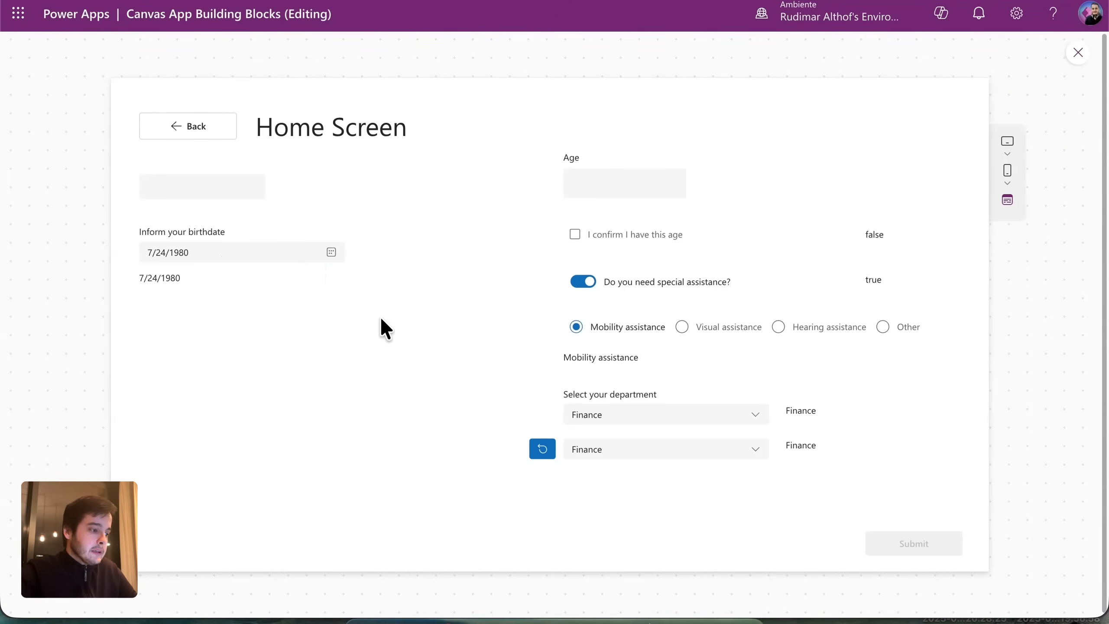
key(Escape)
drag(320, 585, 186, 559)
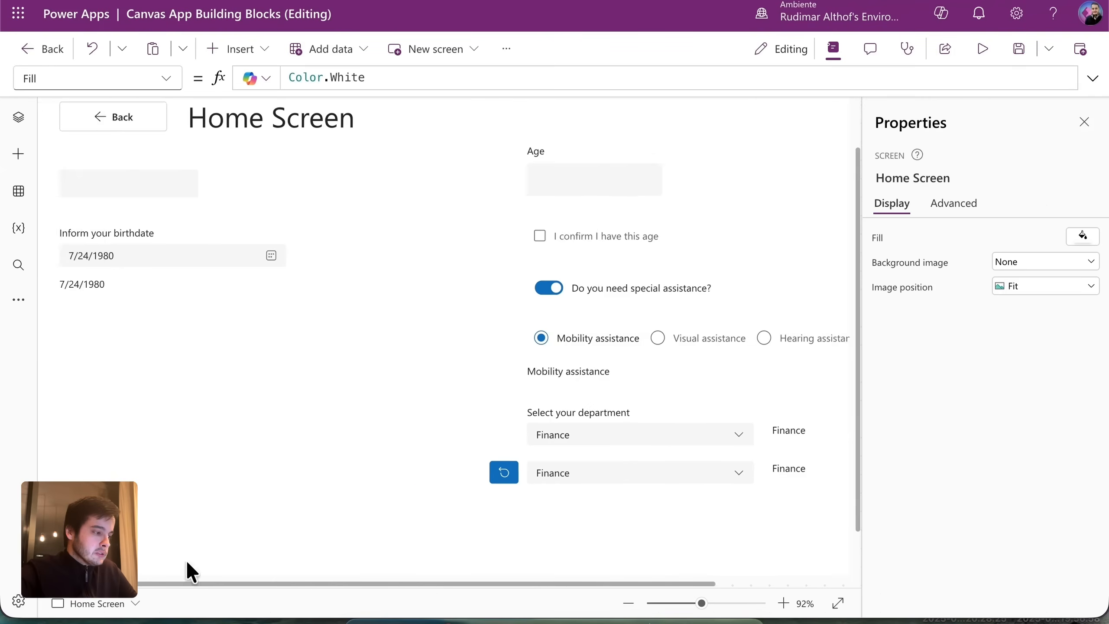
Return dteDate to LongAbbreviated format and select the date label.
click(209, 261)
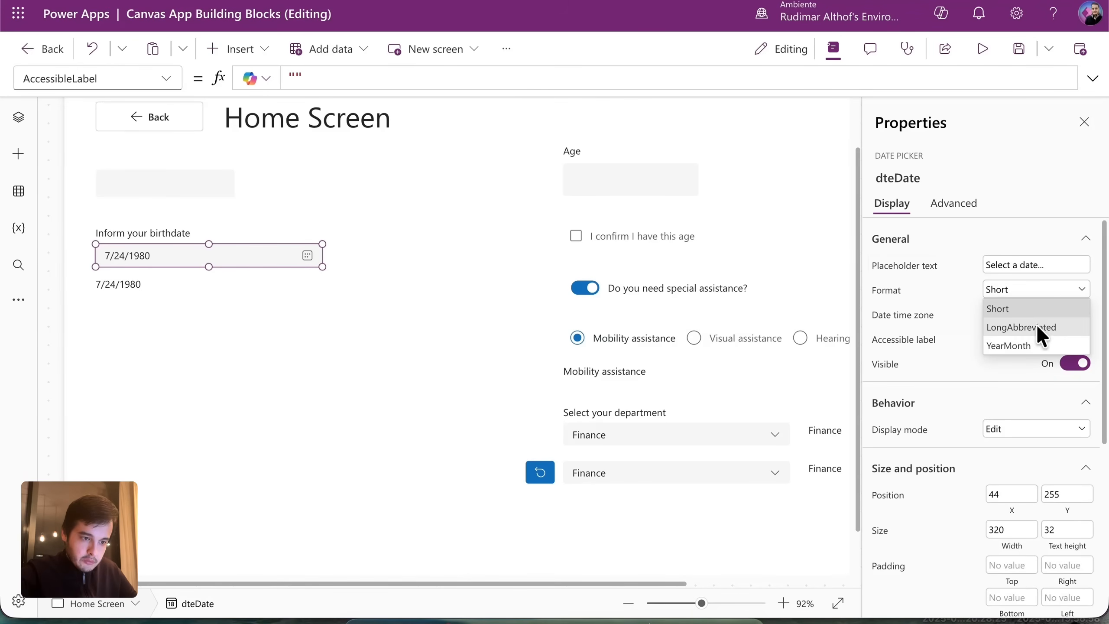
click(1036, 323)
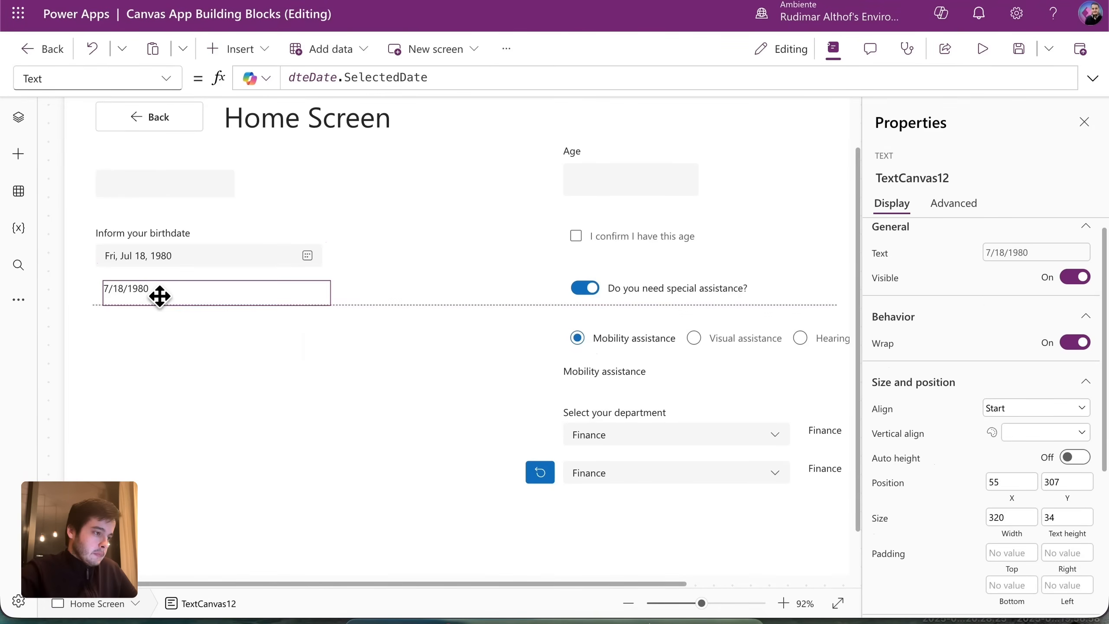
click(160, 296)
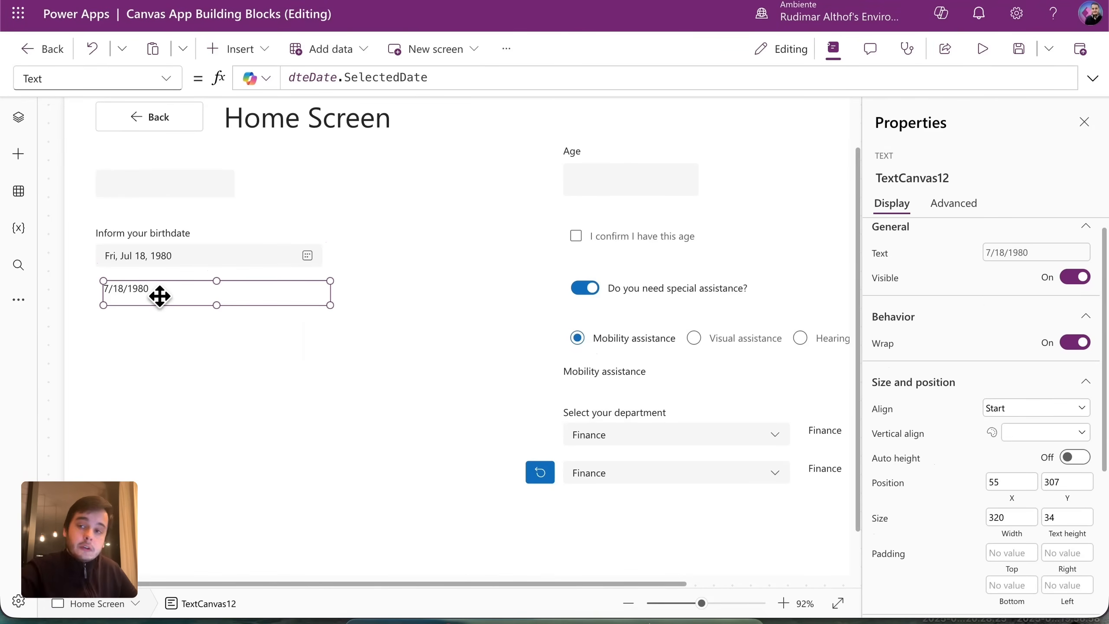
Wrap the label's formula as Text(dteDate.SelectedDate, "") with an empty format argument.
click(336, 78)
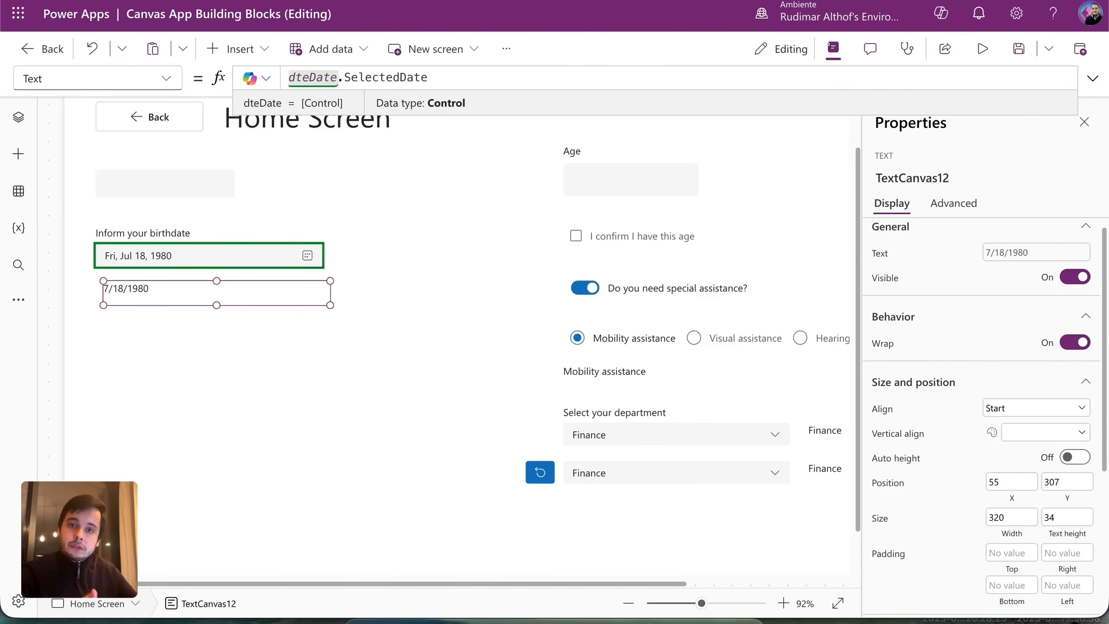
key(Left)
text(Text()
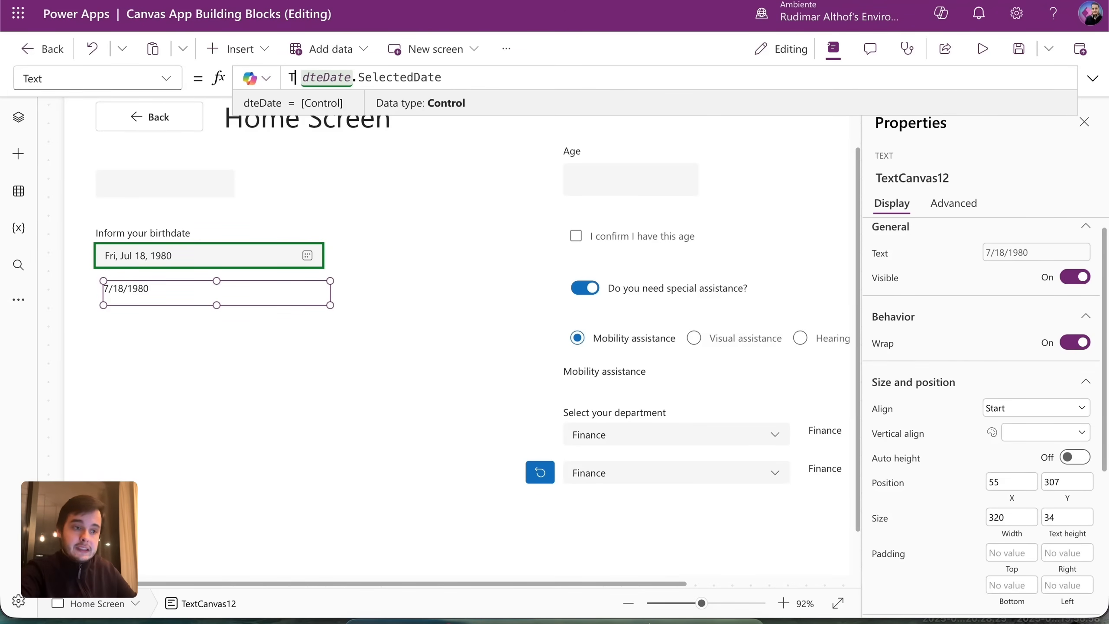
click(495, 74)
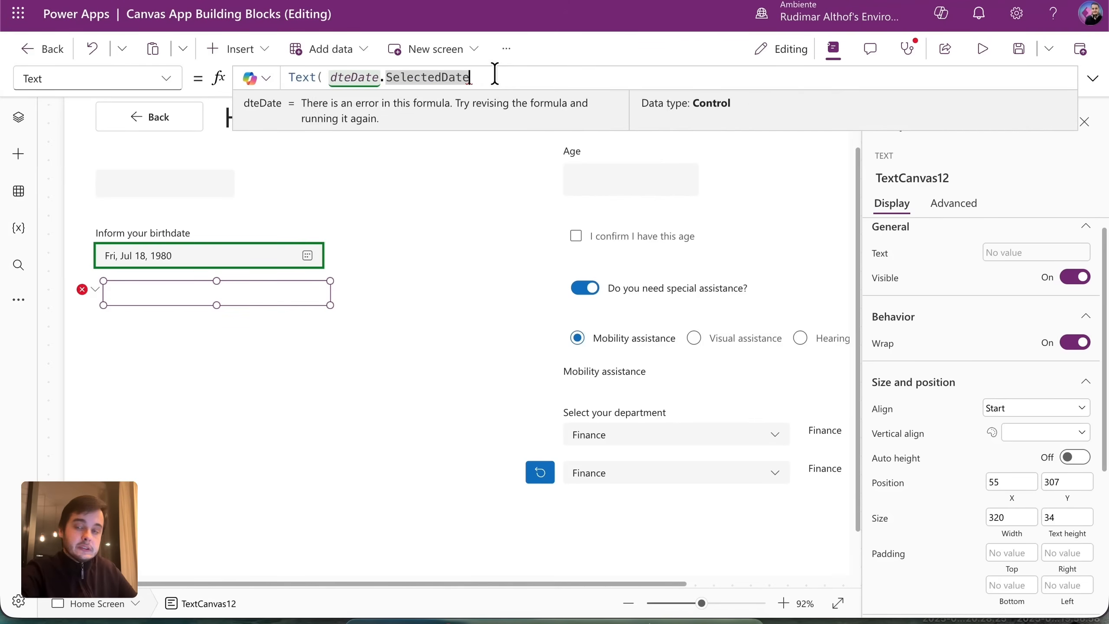
text(, )
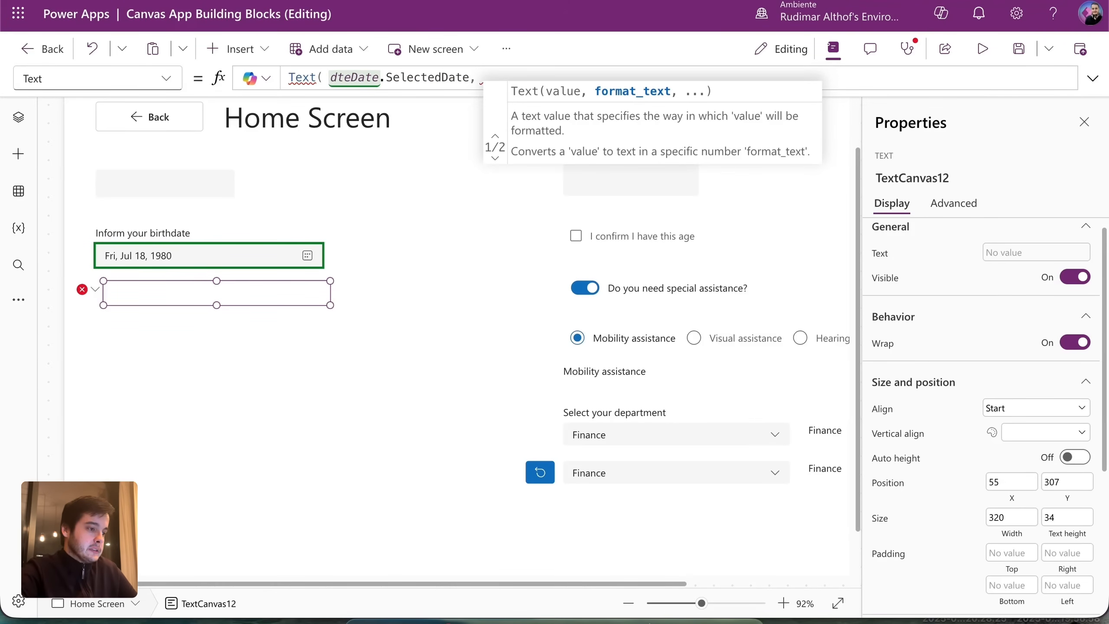
text(""))
Enter "dd-mmm-yyyy" as the Text format so the label reads 18-Jul-1980.
key(Left)
key(Left)
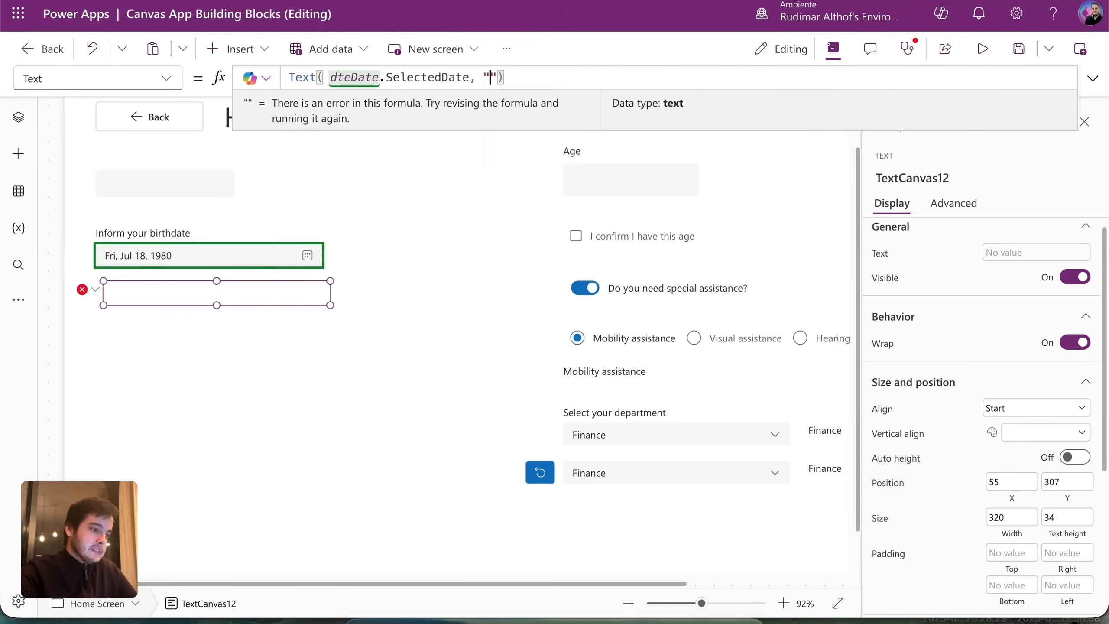
text(dd-)
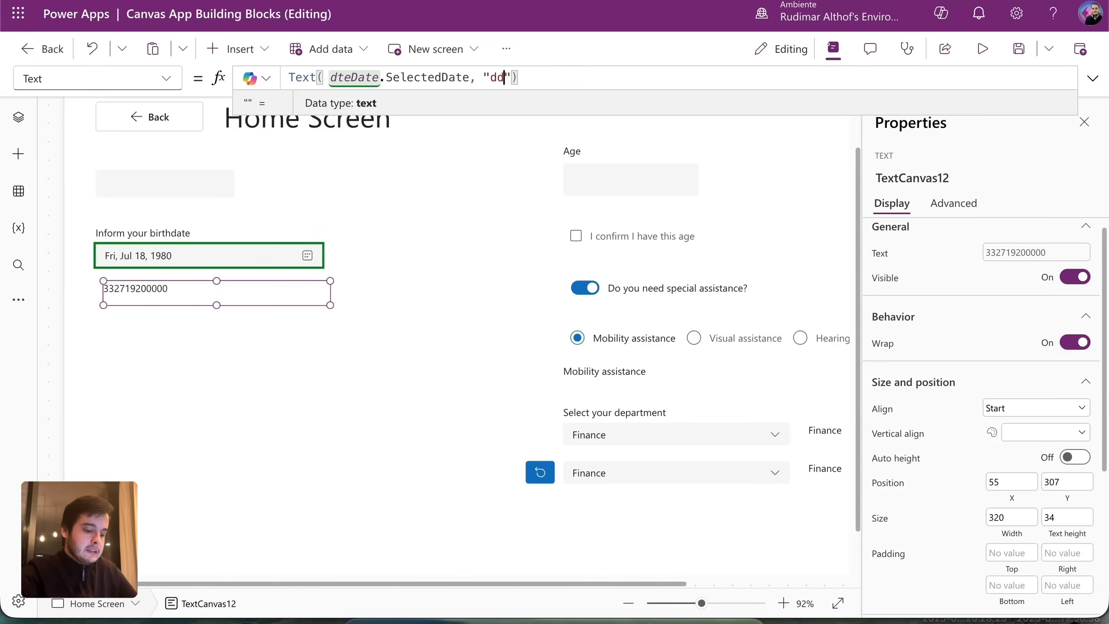
text(MM)
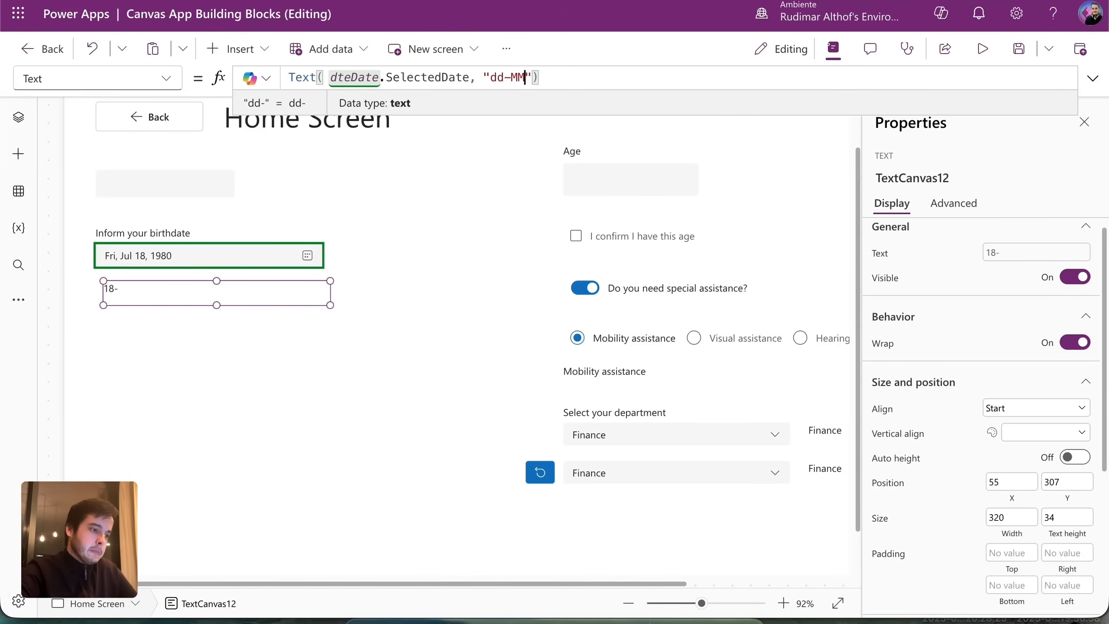
text(-YYYY)
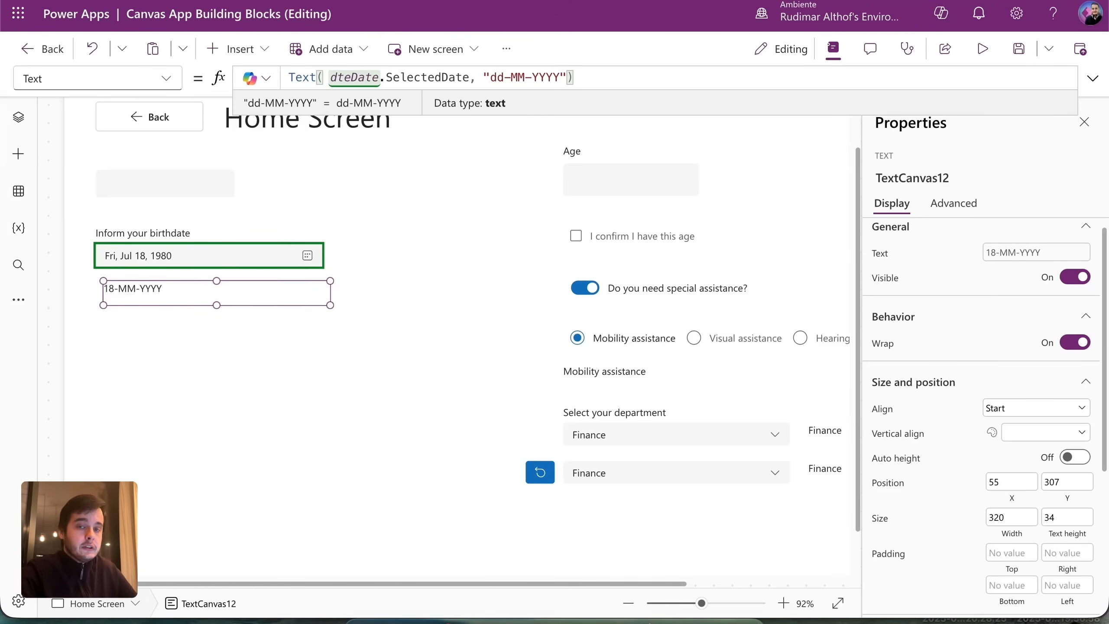
key(BackSpace)
key(BackSpace)
key(BackSpace)
key(BackSpace)
key(BackSpace)
key(BackSpace)
key(BackSpace)
text(mm)
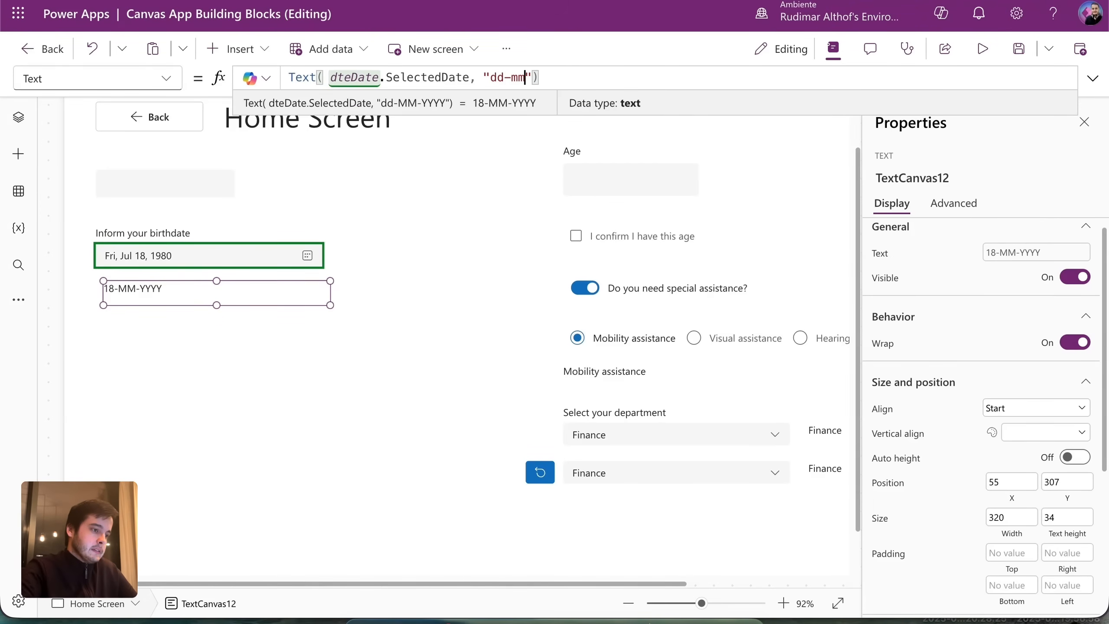
text(-yyyy)
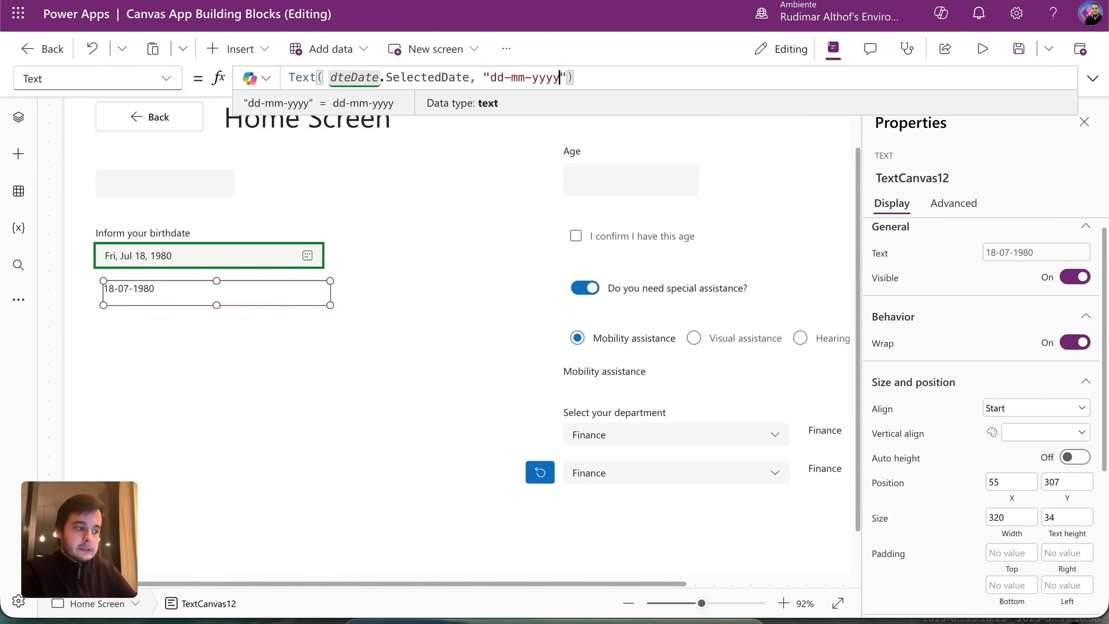
text(m)
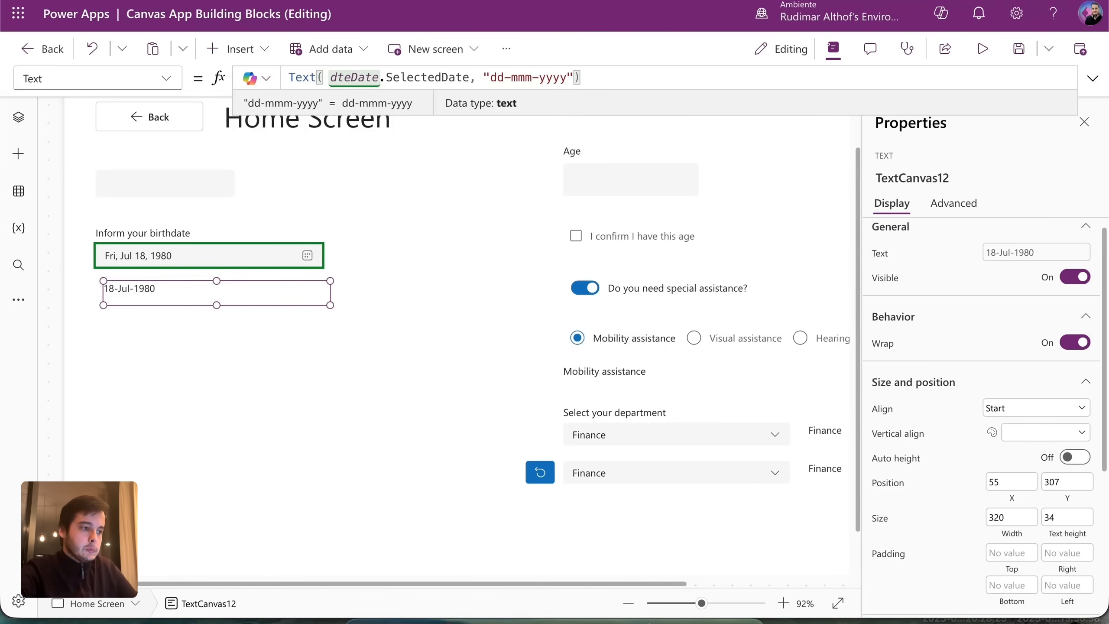
drag(489, 78, 573, 79)
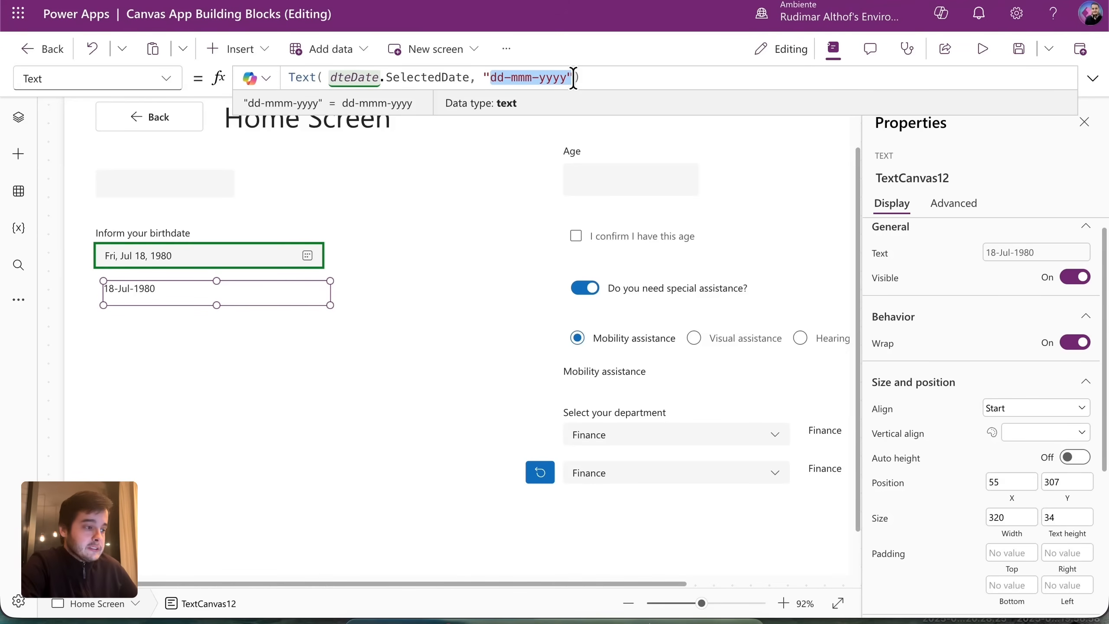
drag(584, 78, 230, 71)
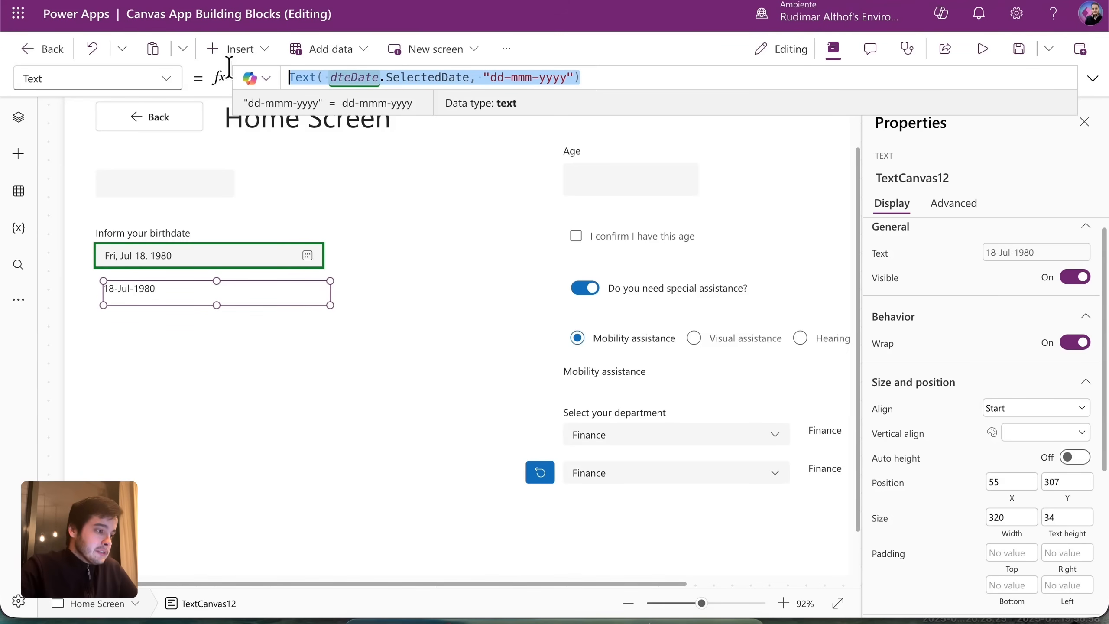
click(344, 136)
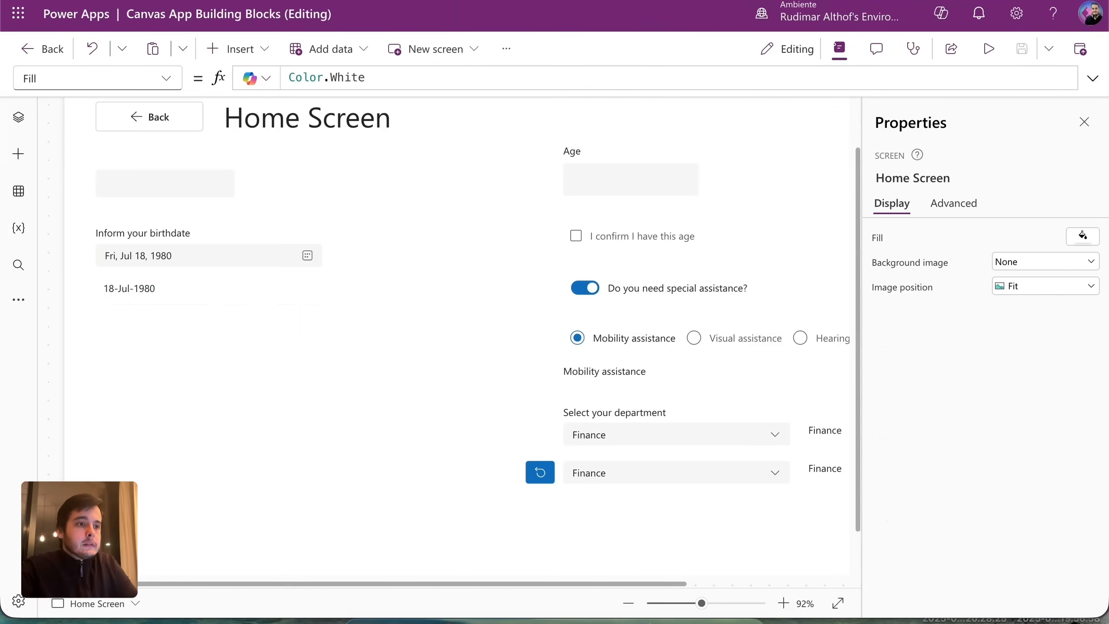
Find LongDateTime in the docs' DateTimeFormat table, then reselect the 18-Jul-1980 label in Power Apps.
key(ctrl+Right)
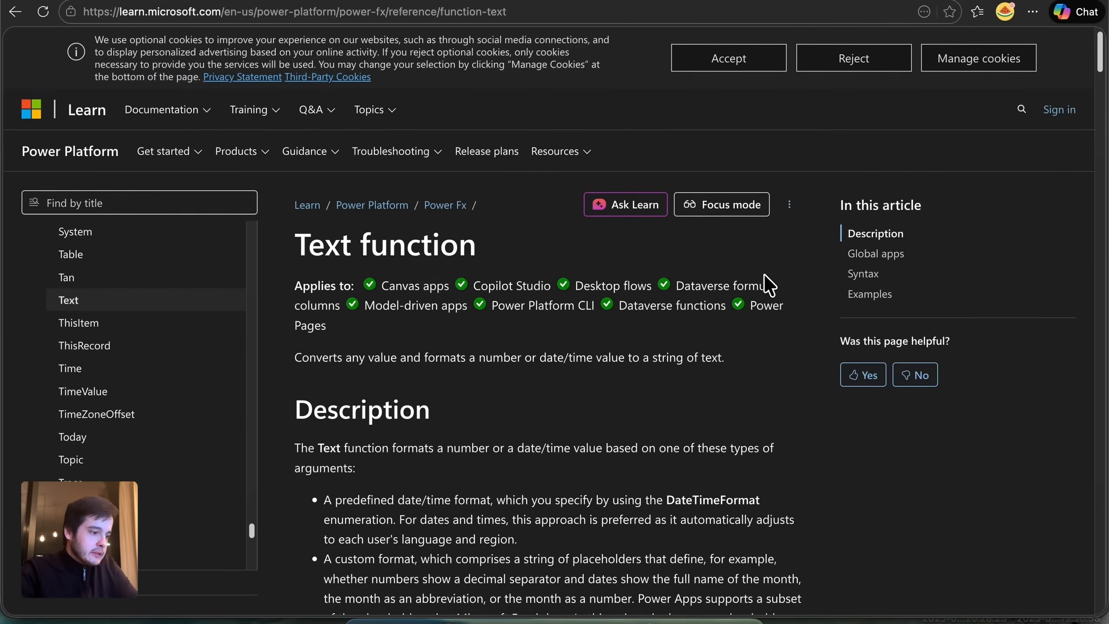
scroll(768, 284, down, 10)
scroll(765, 281, down, 5)
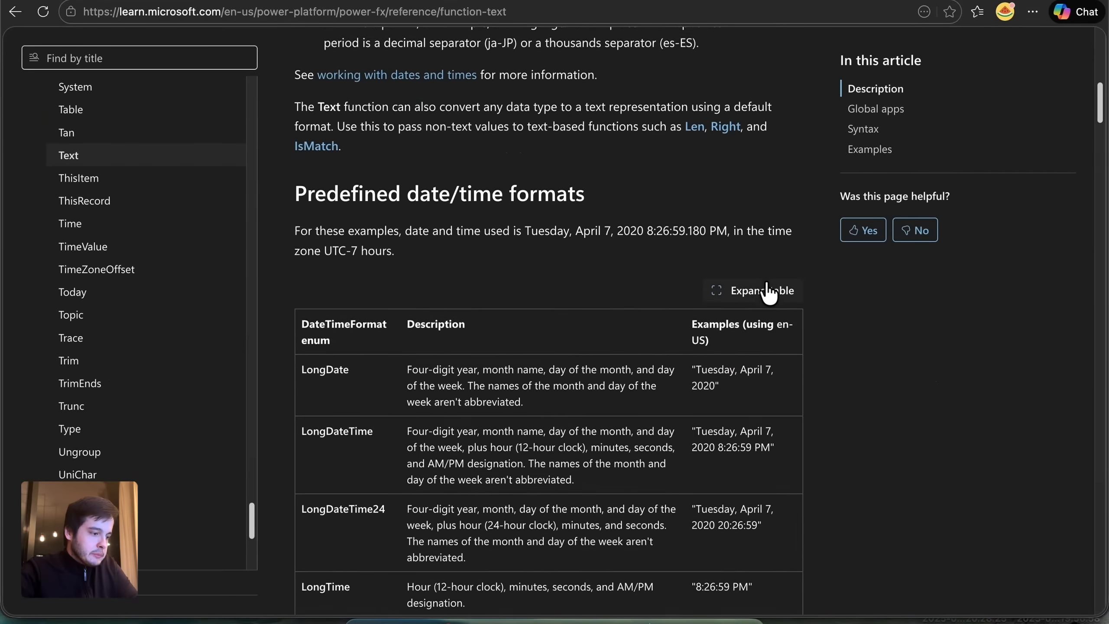
scroll(478, 463, down, 4)
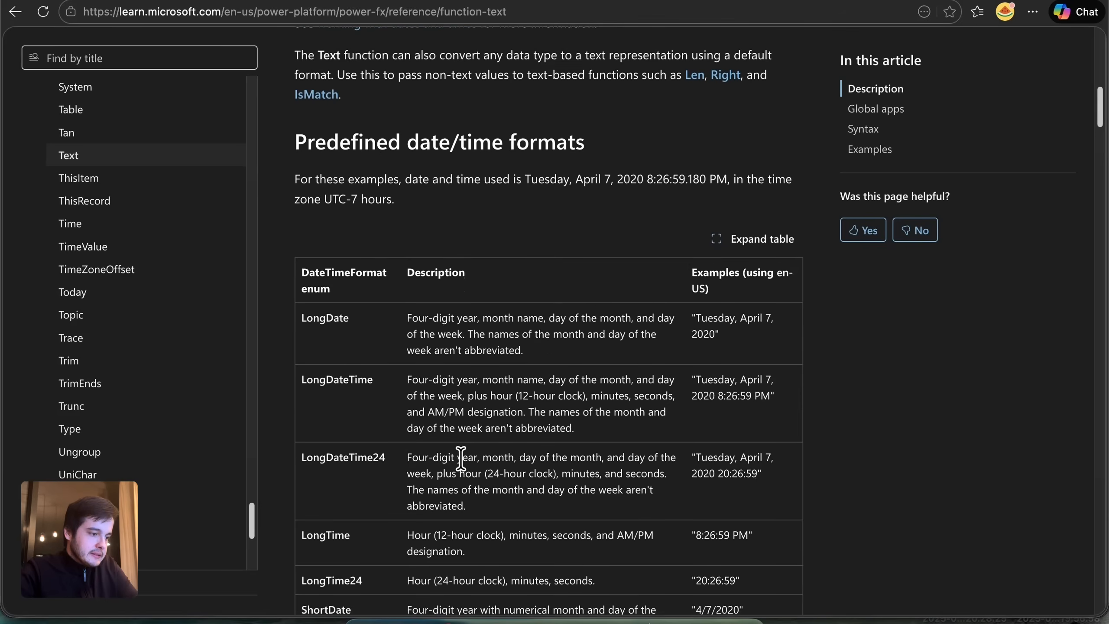
scroll(689, 440, down, 2)
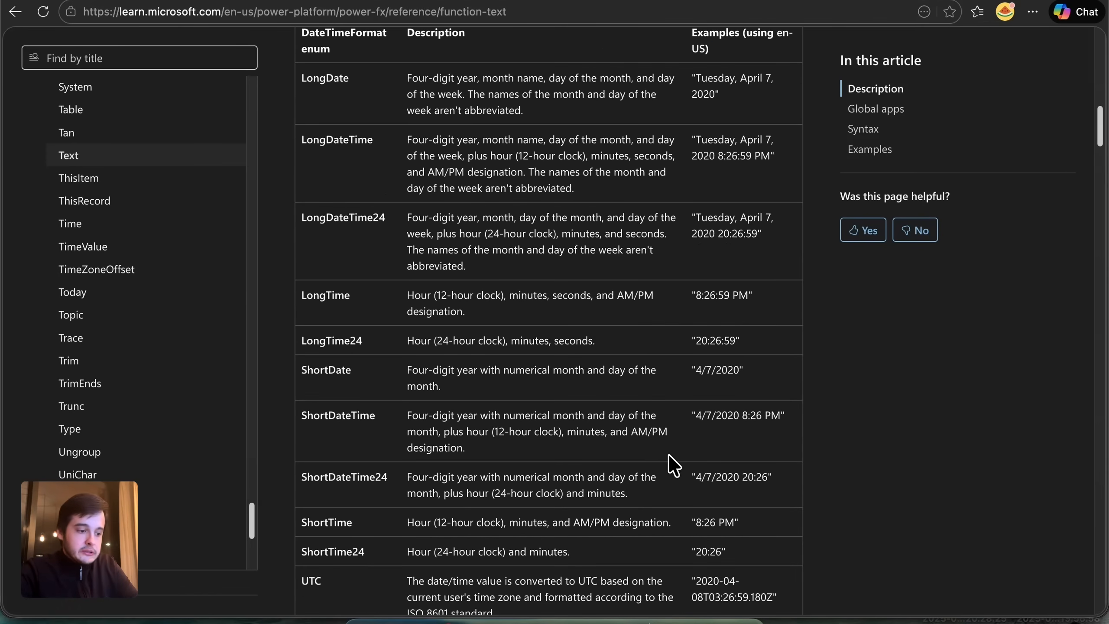
scroll(349, 509, up, 3)
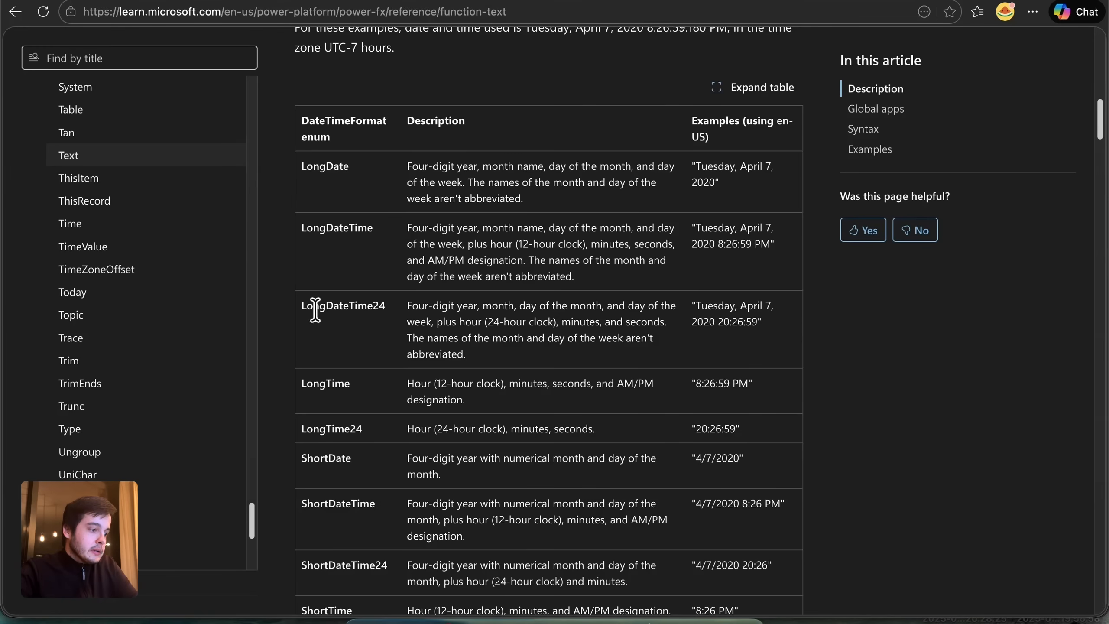
scroll(338, 397, down, 1)
scroll(360, 486, down, 3)
scroll(366, 554, up, 3)
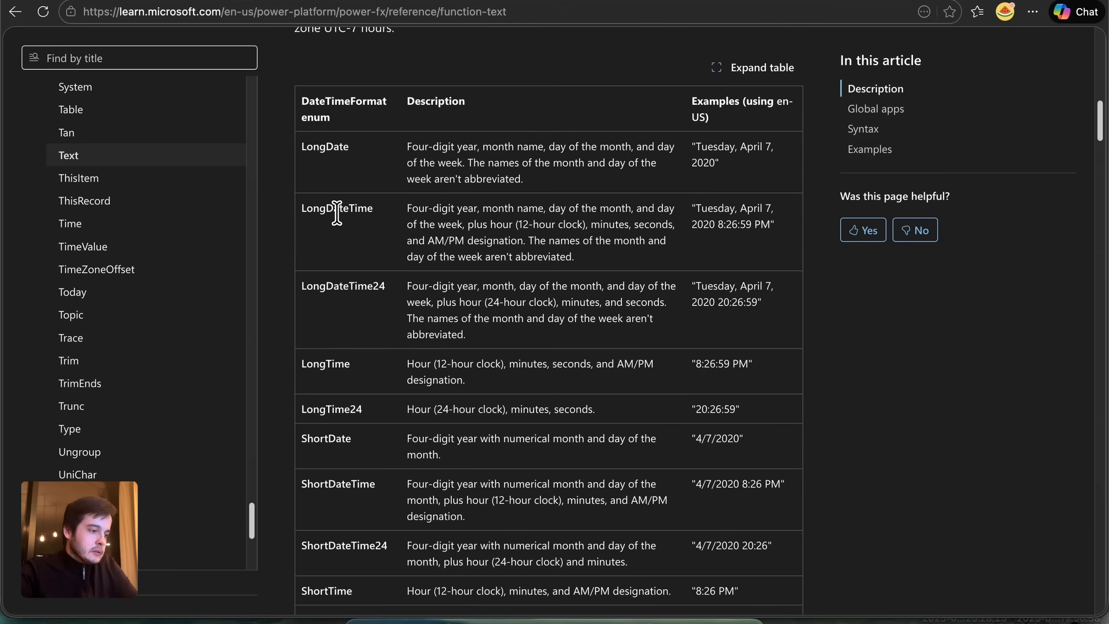
double_click(336, 209)
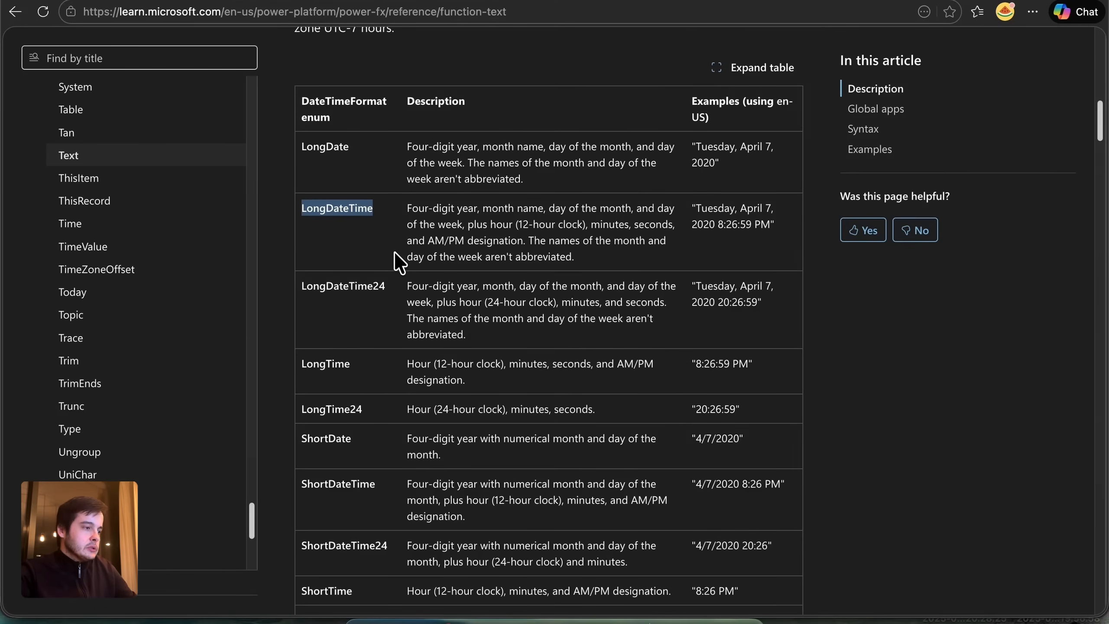
key(alt+Tab)
click(191, 301)
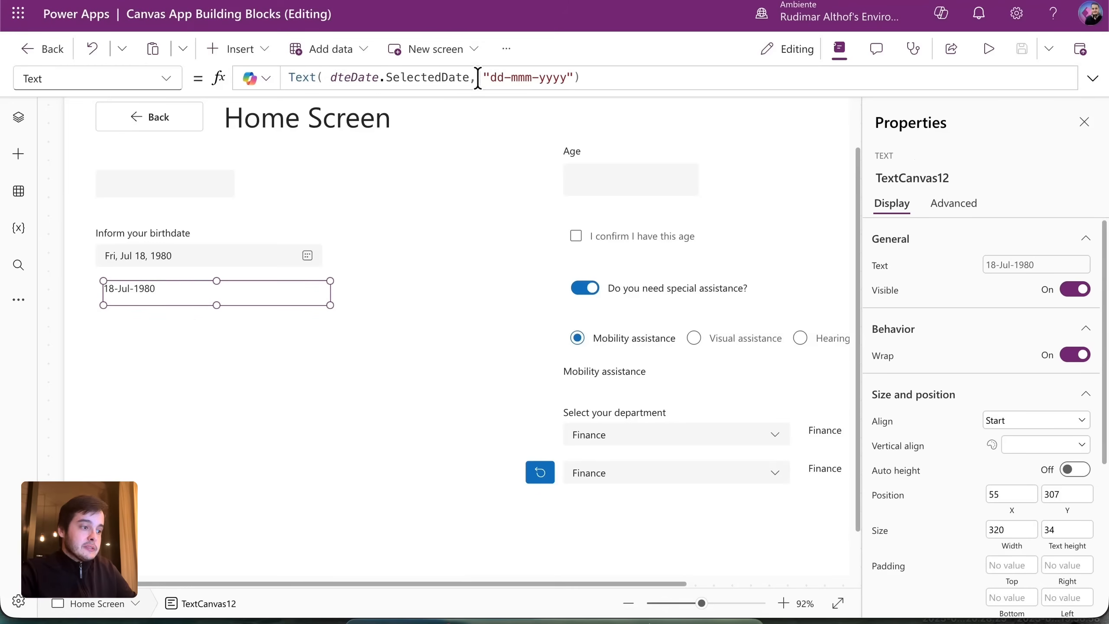
Replace "dd-mmm-yyyy" with DateTimeFormat.LongDateTime in the label formula and preview the app.
drag(483, 78, 574, 77)
text(Dateti)
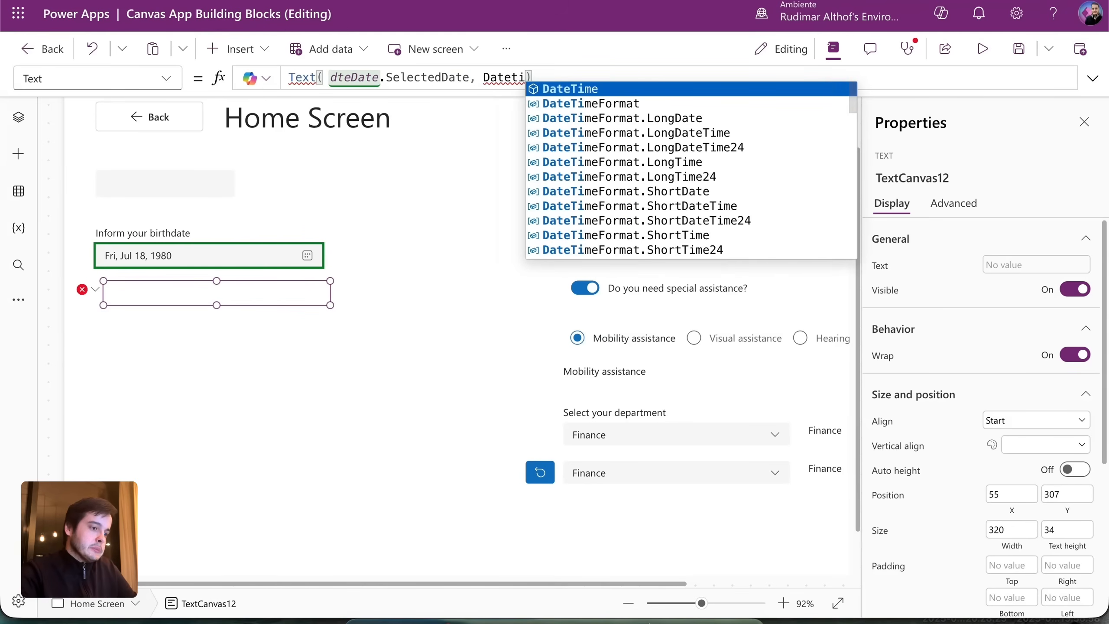
key(Down)
key(Down)
key(Down)
key(Down)
key(Down)
key(Down)
key(Down)
key(Down)
key(Down)
key(Down)
key(Down)
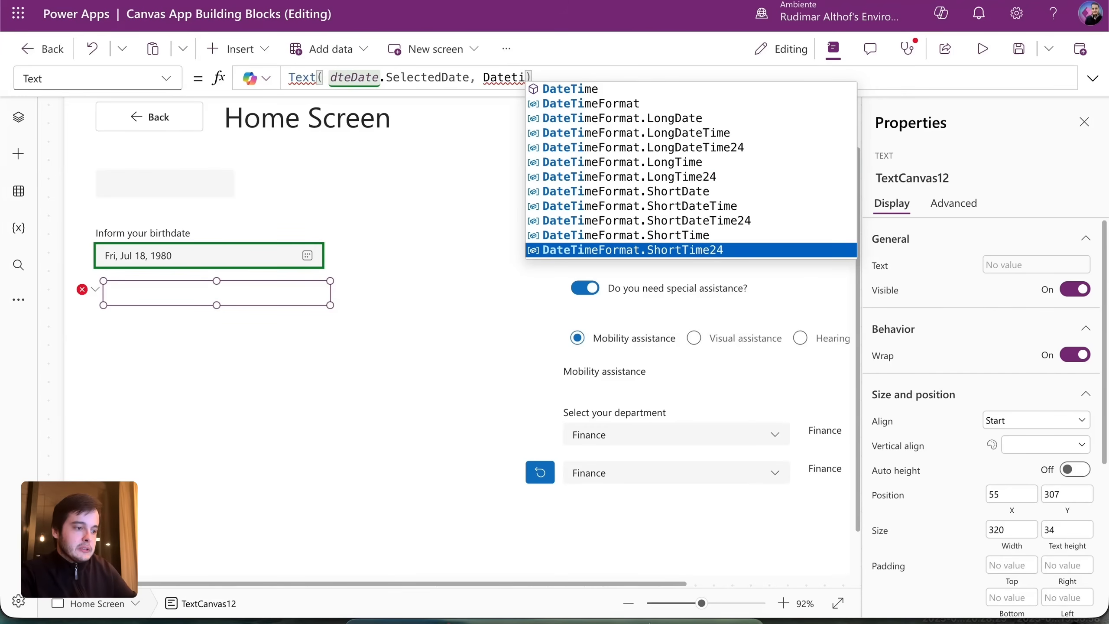
key(Up)
key(Up)
key(Up)
key(Up)
key(Up)
key(Up)
key(Up)
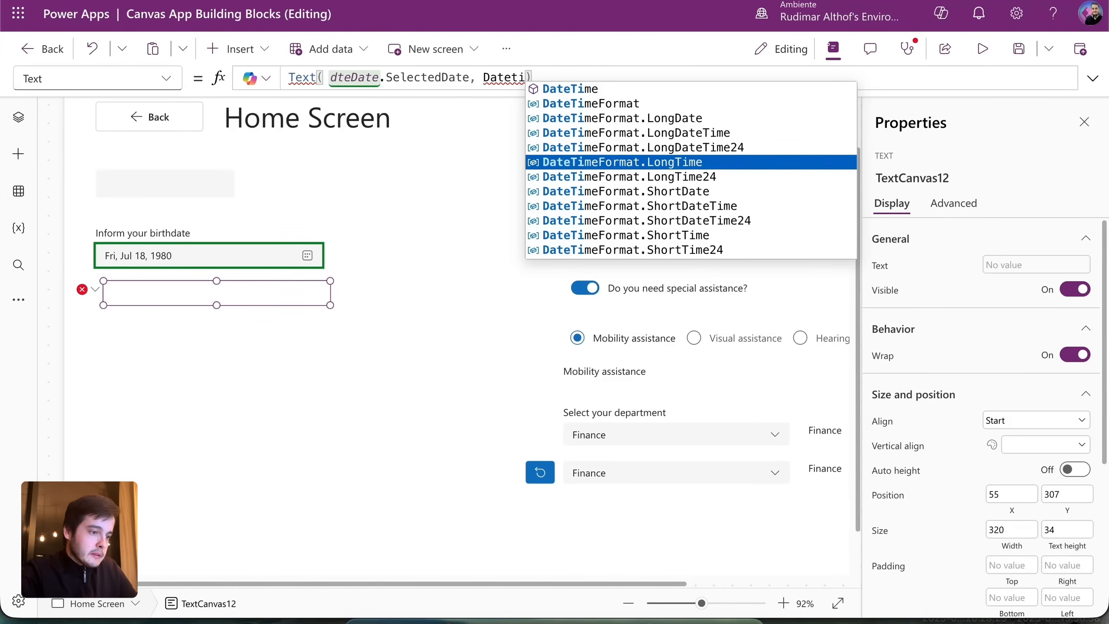
key(Up)
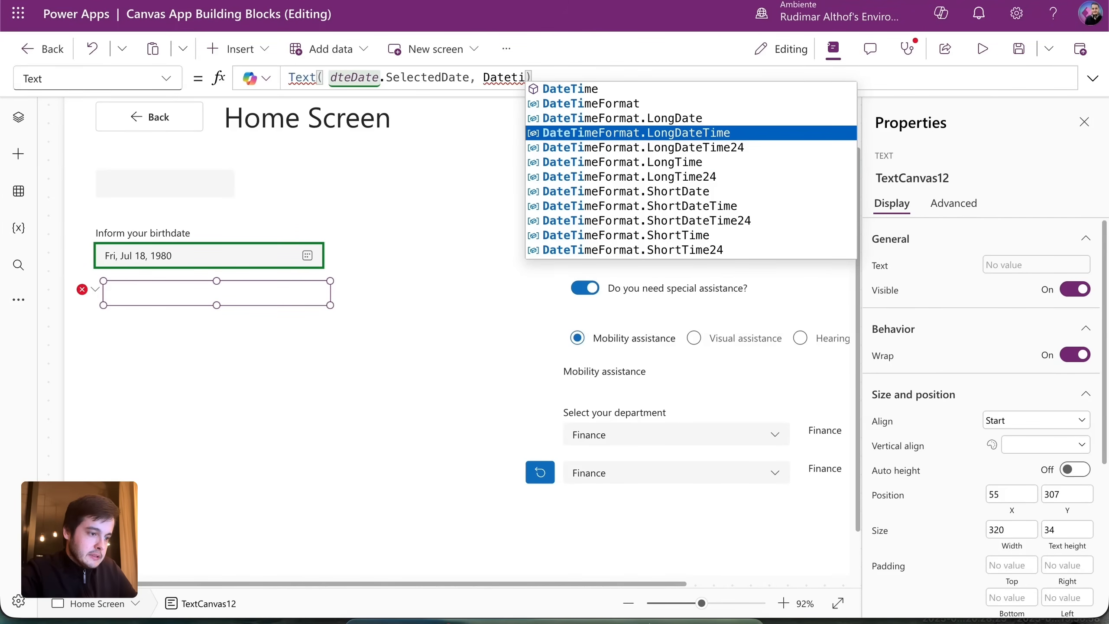
key(Tab)
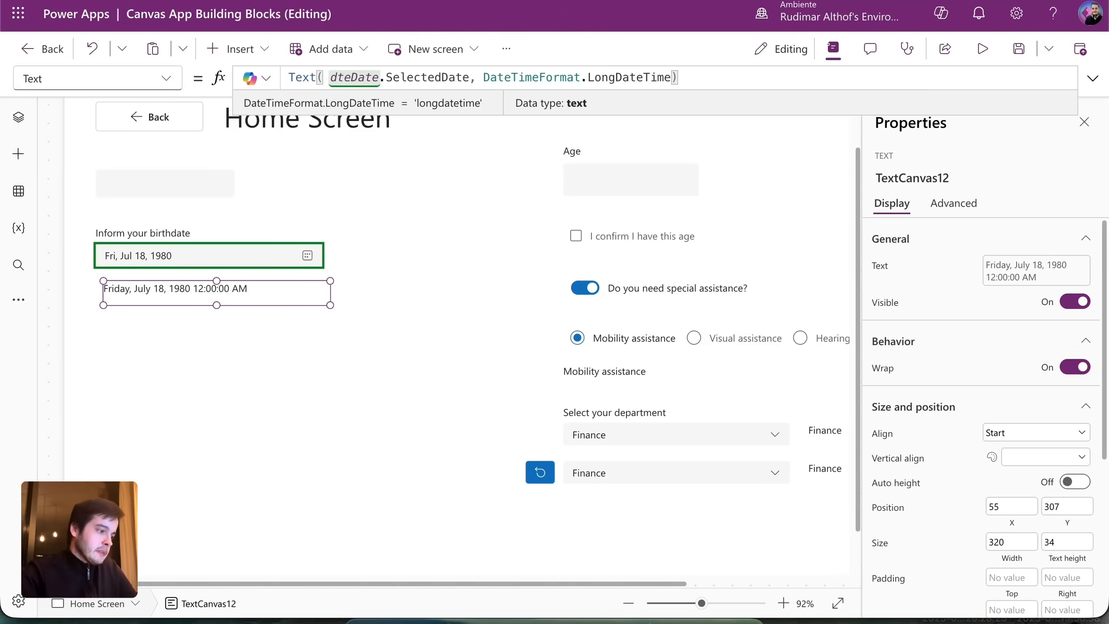
click(981, 50)
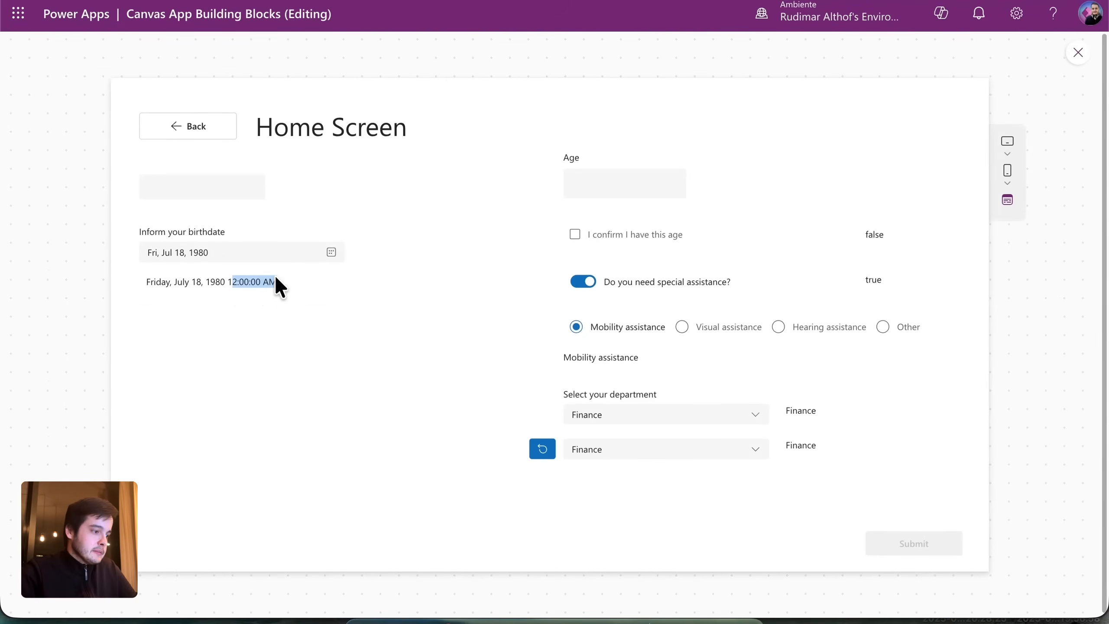
In preview, pick July 24, 1980 as the birthdate and return to the editor.
click(254, 254)
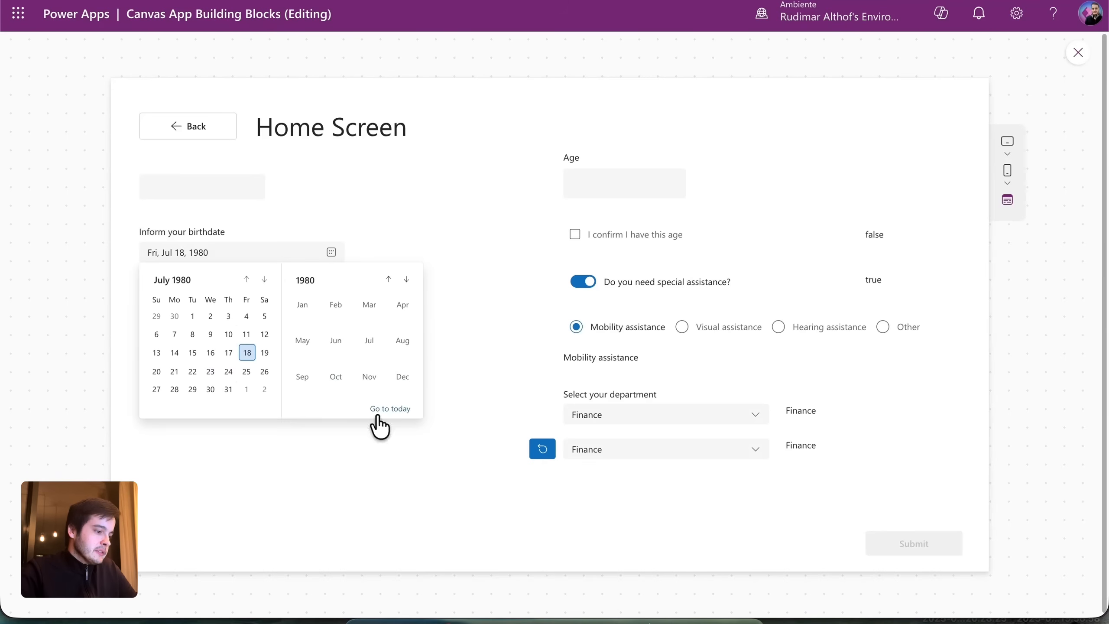
click(229, 371)
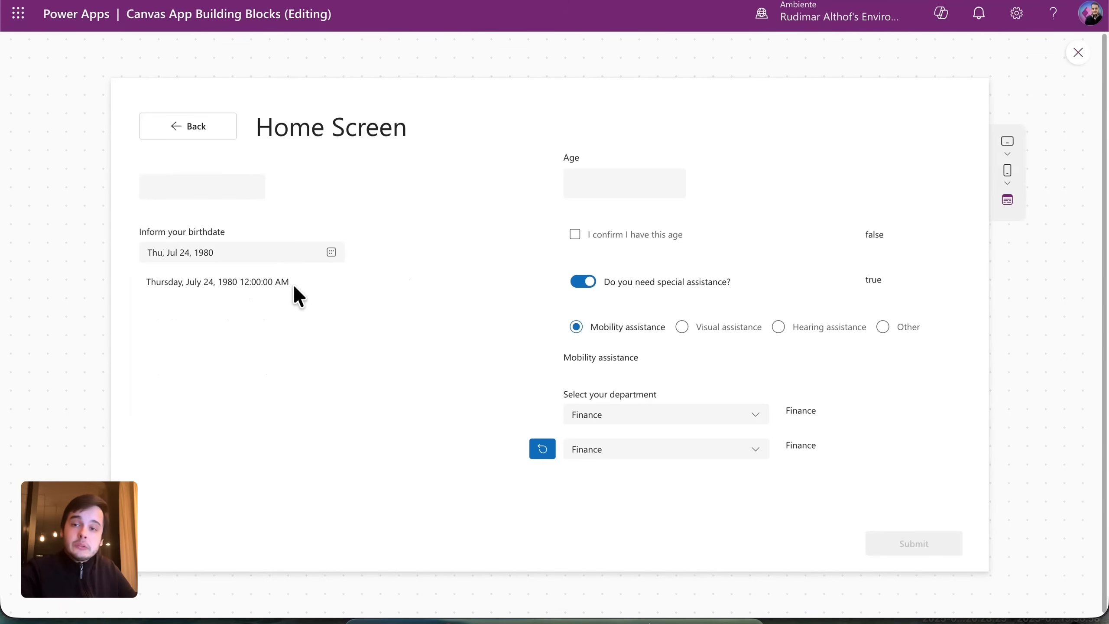
key(Escape)
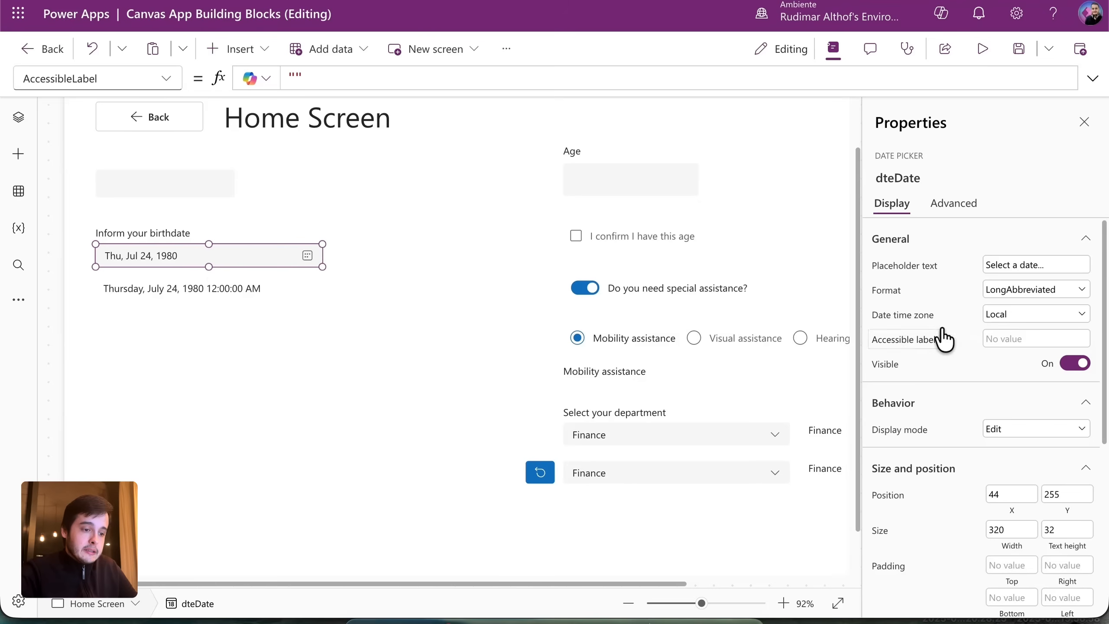
Set the birthdate picker's date time zone to UTC, then deselect it.
click(1029, 318)
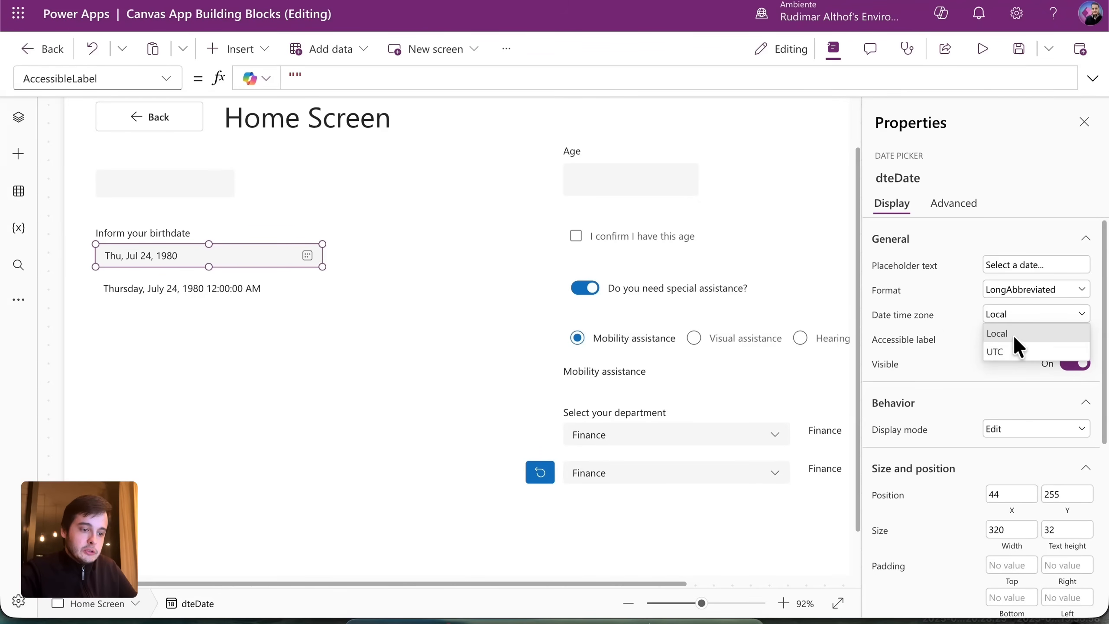
click(1008, 346)
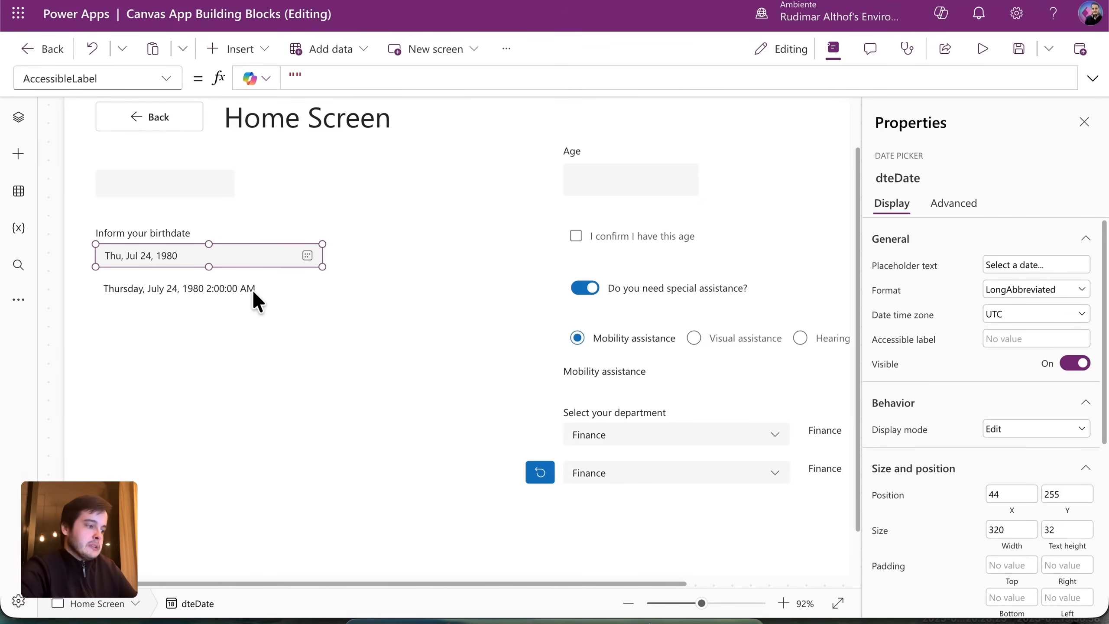
click(445, 333)
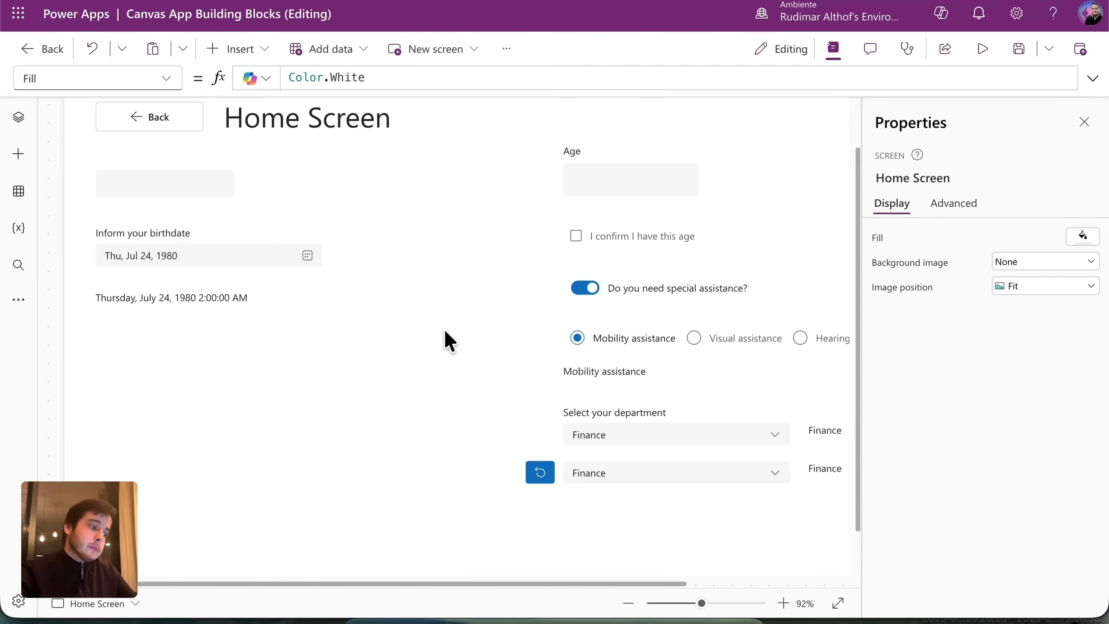
Duplicate the existing reset button and place the copy beside the birthdate picker.
click(284, 253)
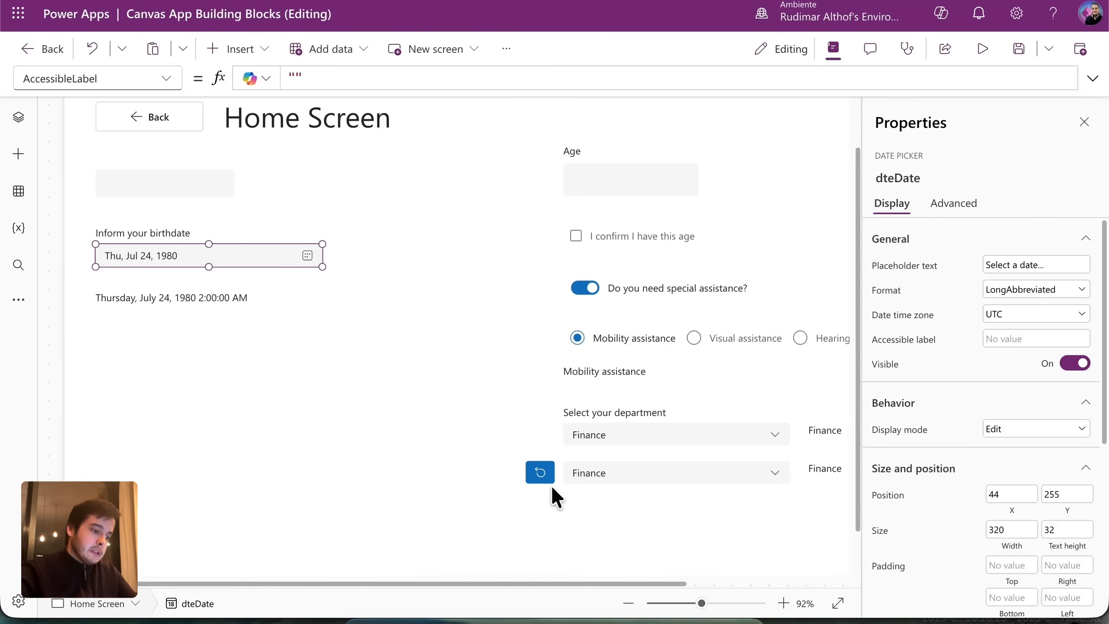
click(543, 473)
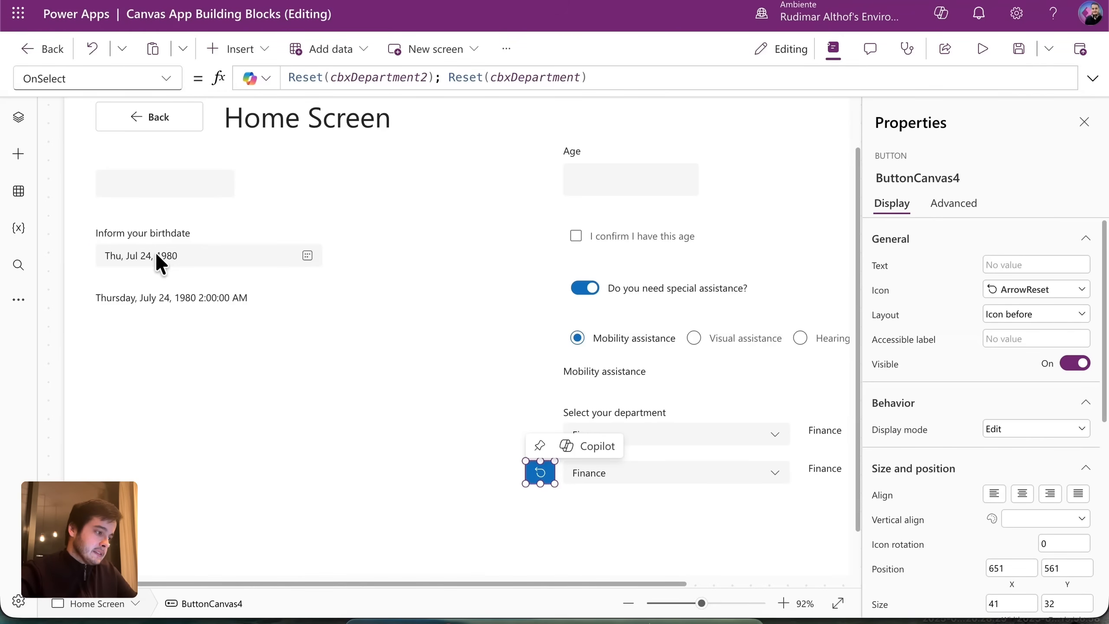
key(ctrl+c)
key(ctrl+v)
drag(549, 477, 352, 255)
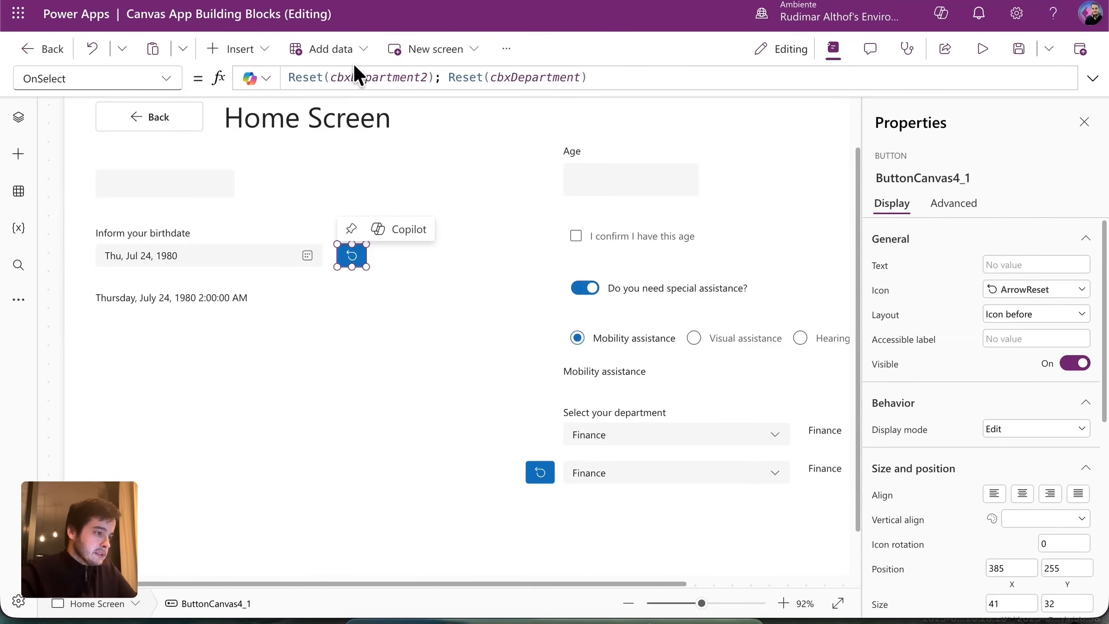
Change the copy's OnSelect to Reset(dteDate); and test that it clears the birthdate.
click(355, 76)
double_click(355, 76)
text(d)
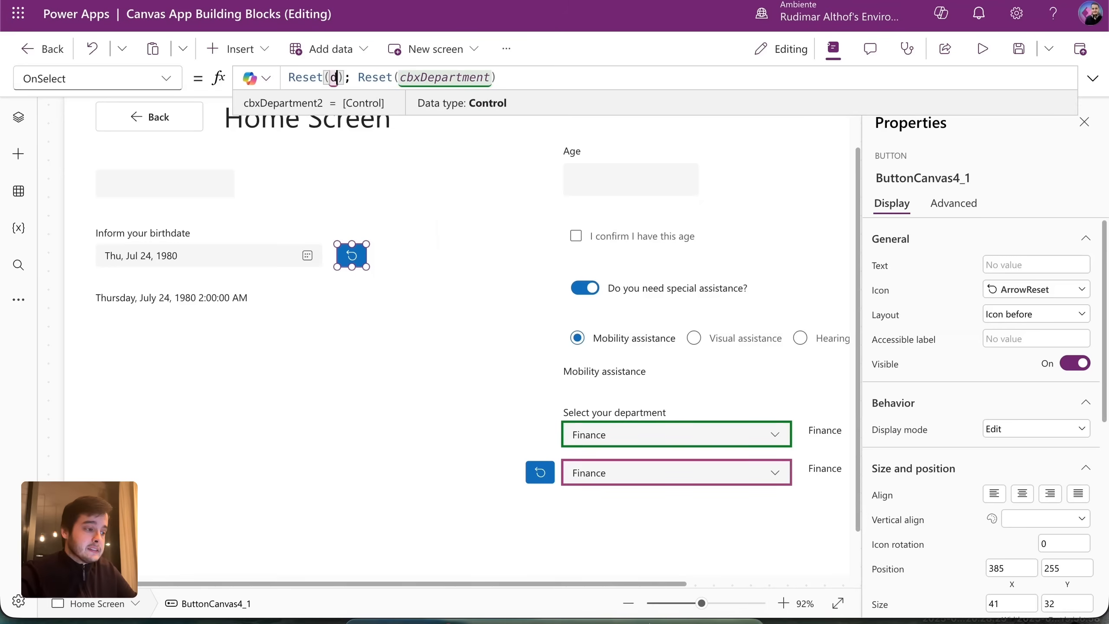
click(408, 92)
drag(395, 81, 614, 99)
key(BackSpace)
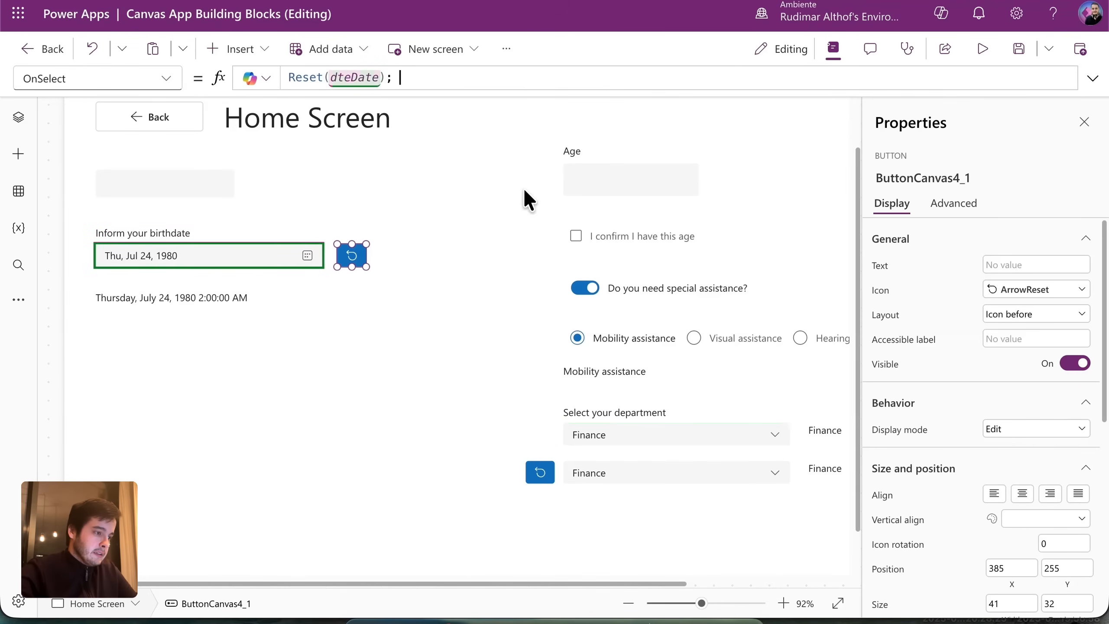
alt+click(356, 259)
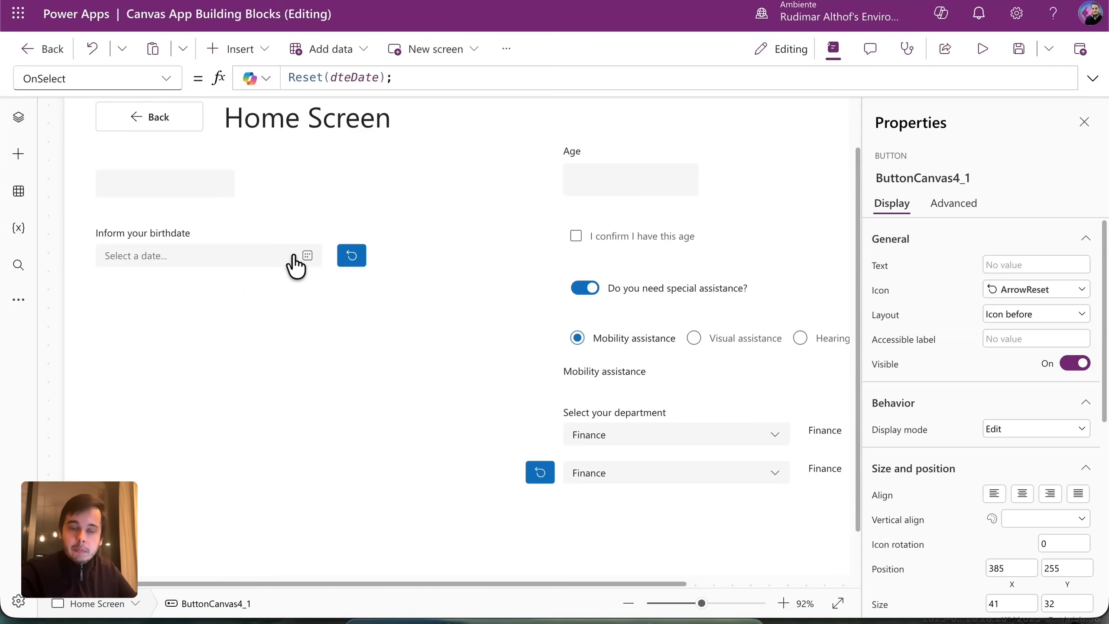
click(271, 254)
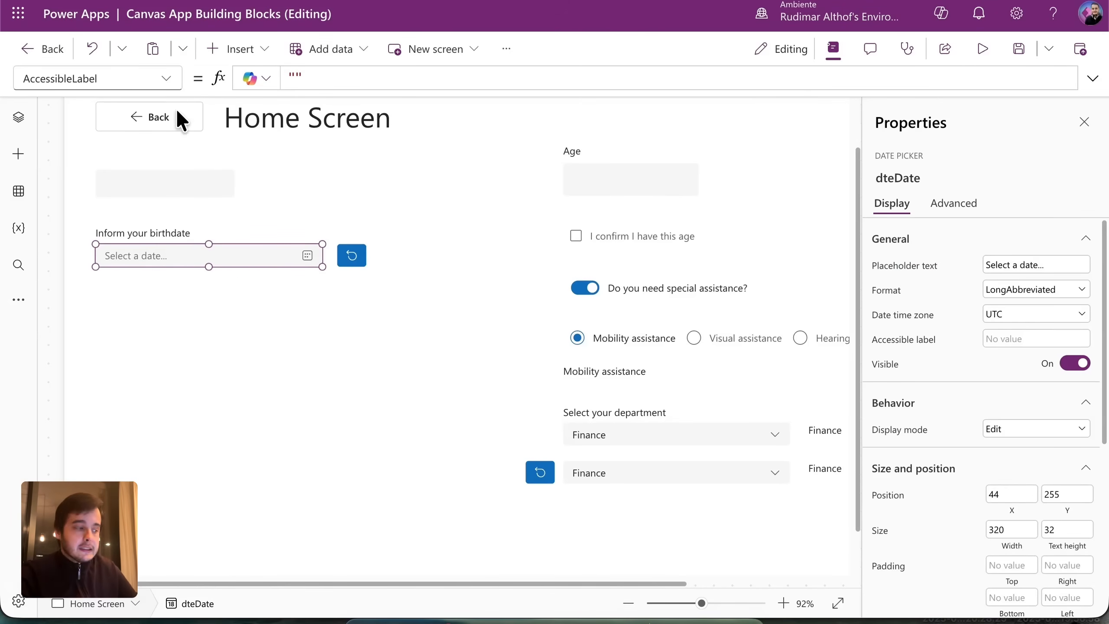
Set the birthdate picker's SelectedDate property to Today().
click(168, 83)
scroll(170, 520, down, 5)
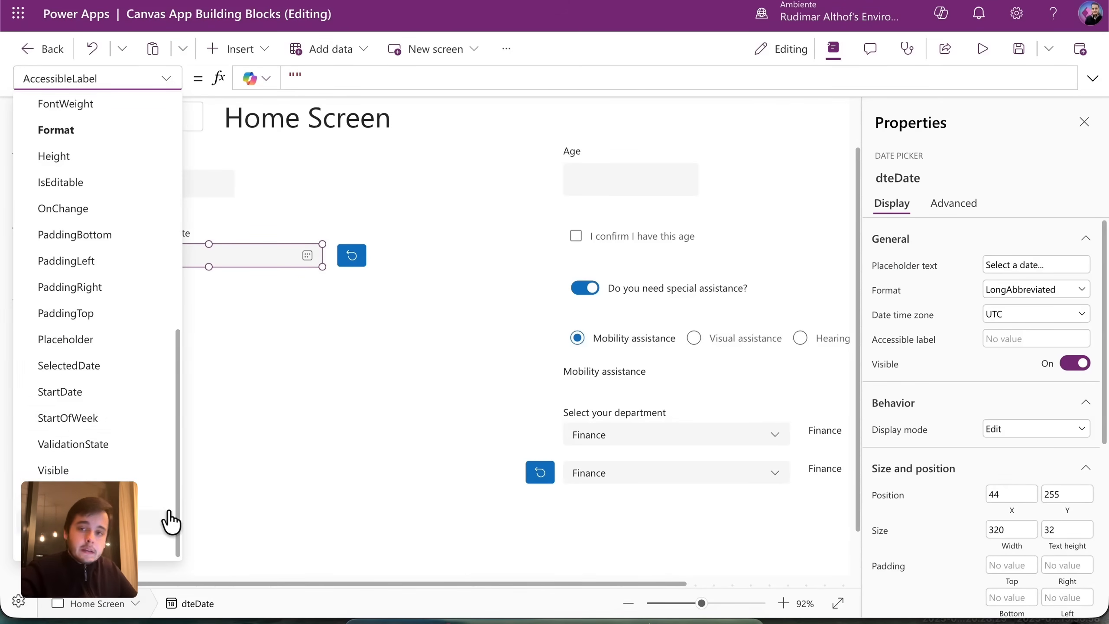
click(140, 365)
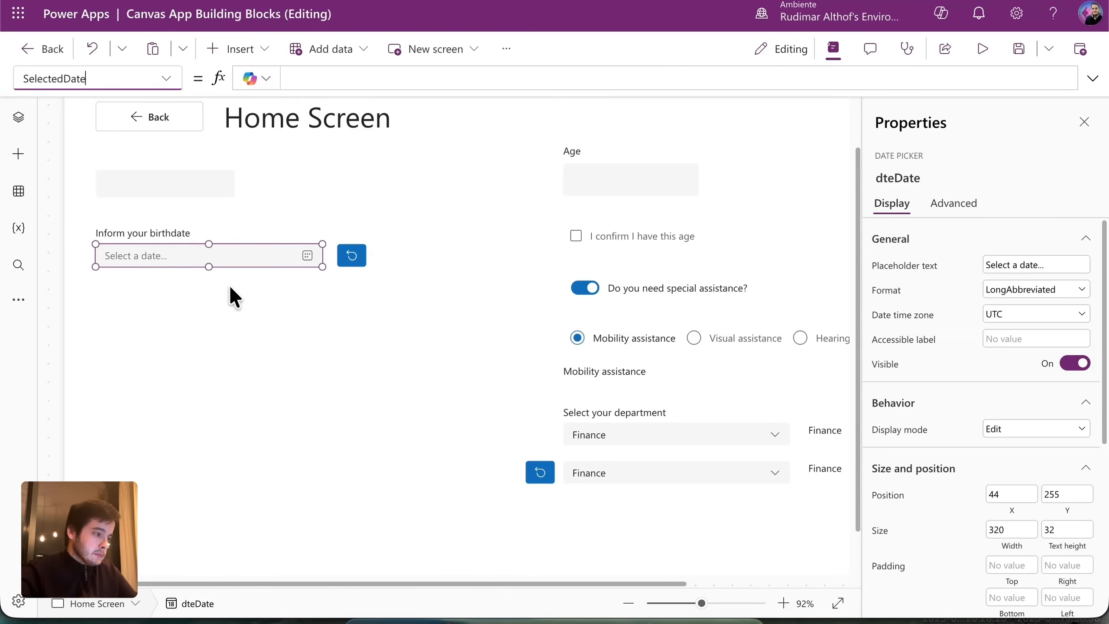
click(192, 296)
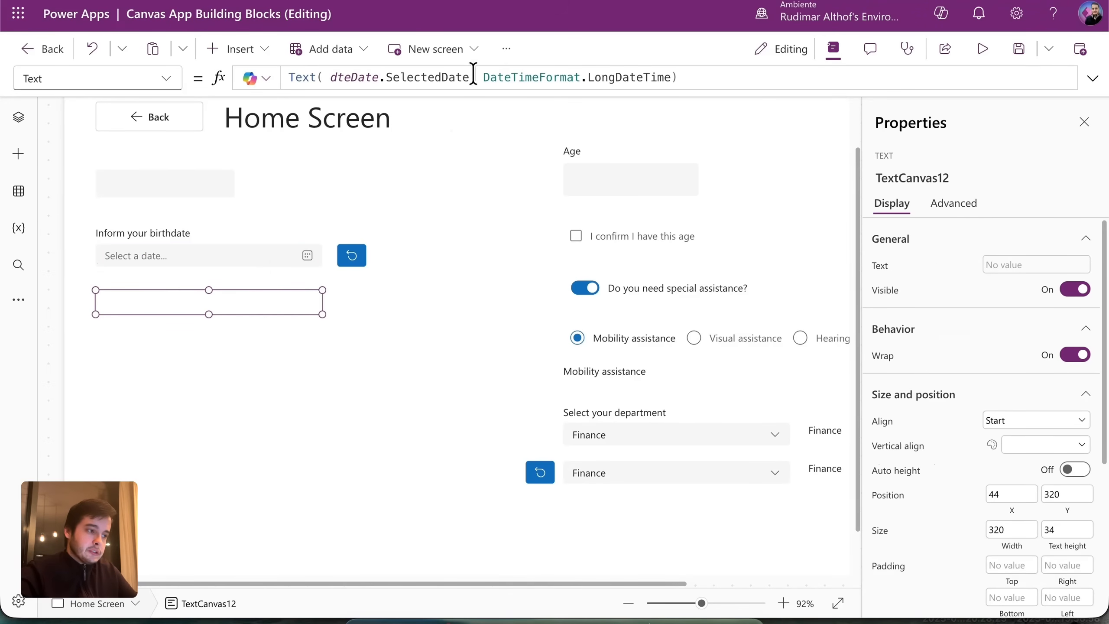
click(254, 245)
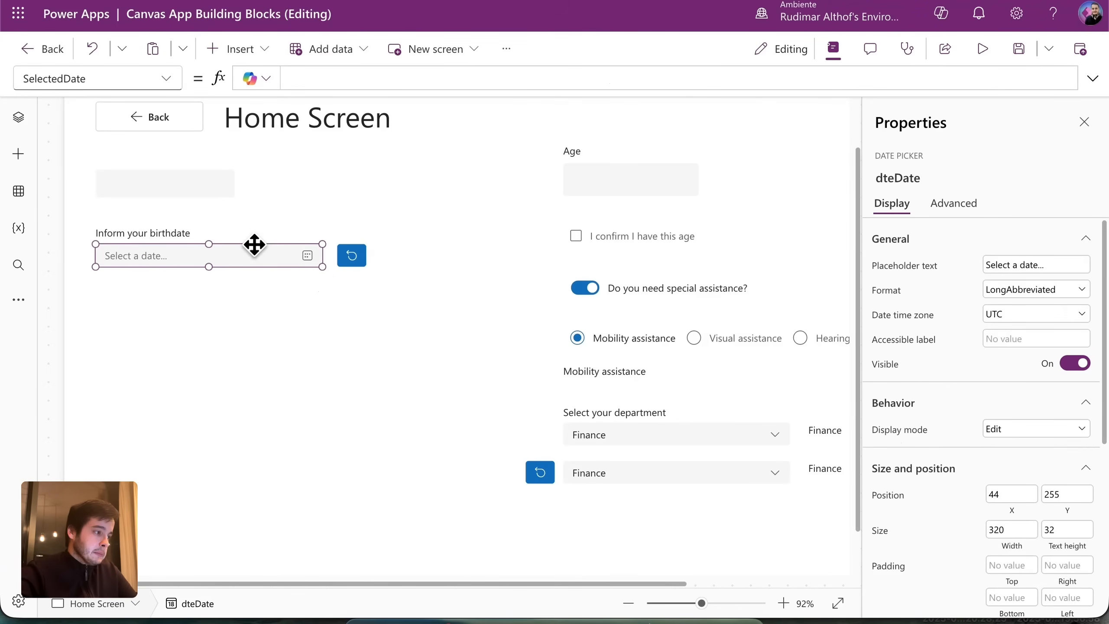
click(396, 74)
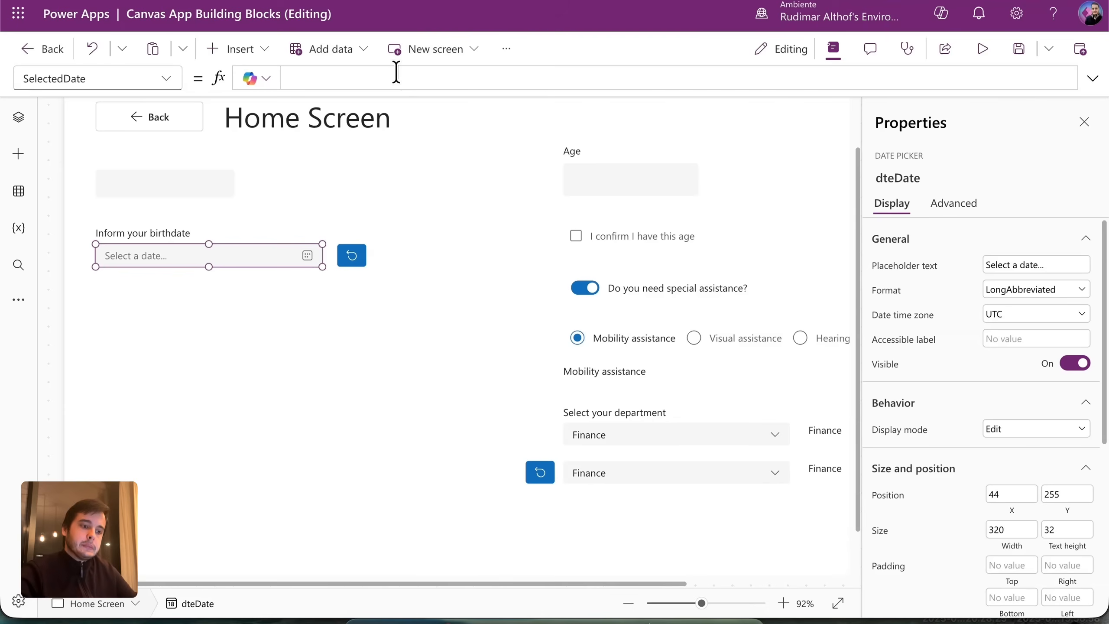
text(Today()
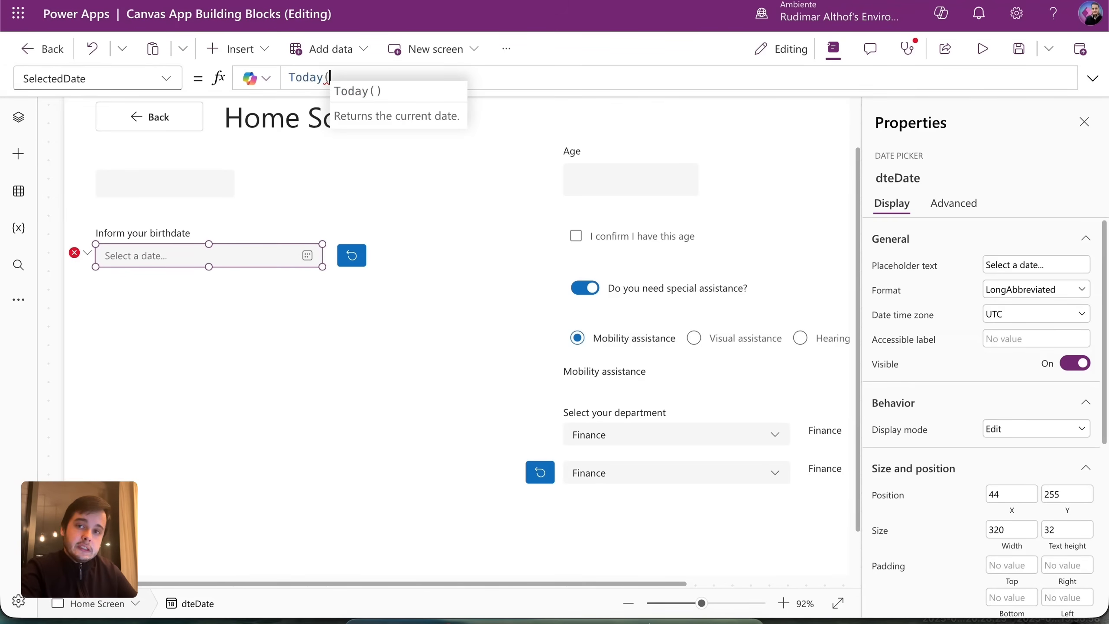
text())
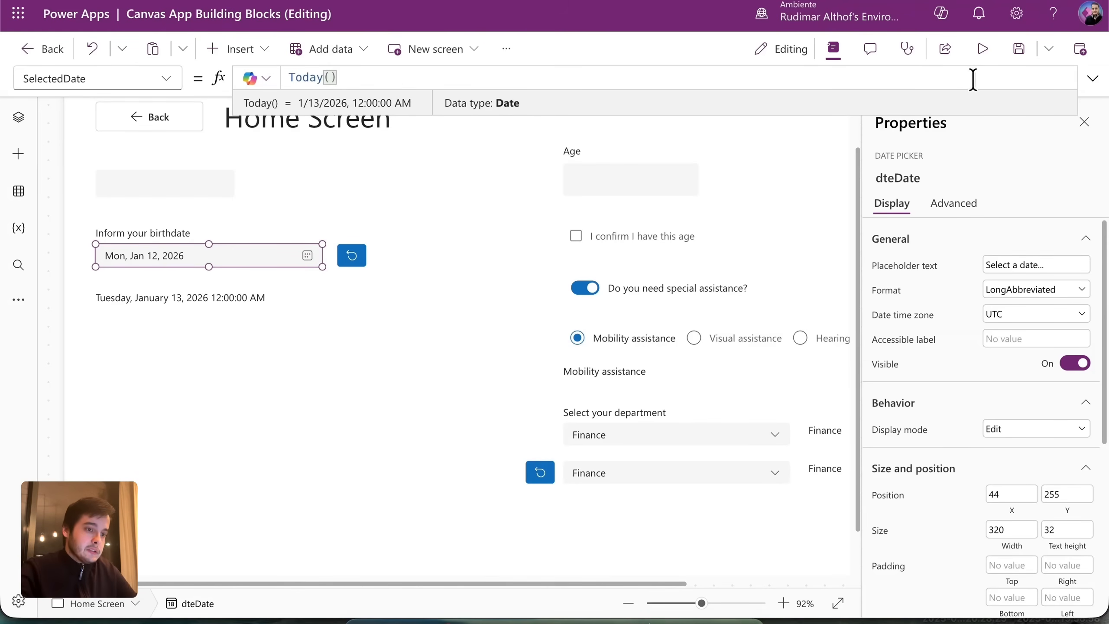
In preview, pick January 16, then use the reset button to restore today's date.
click(982, 50)
click(372, 251)
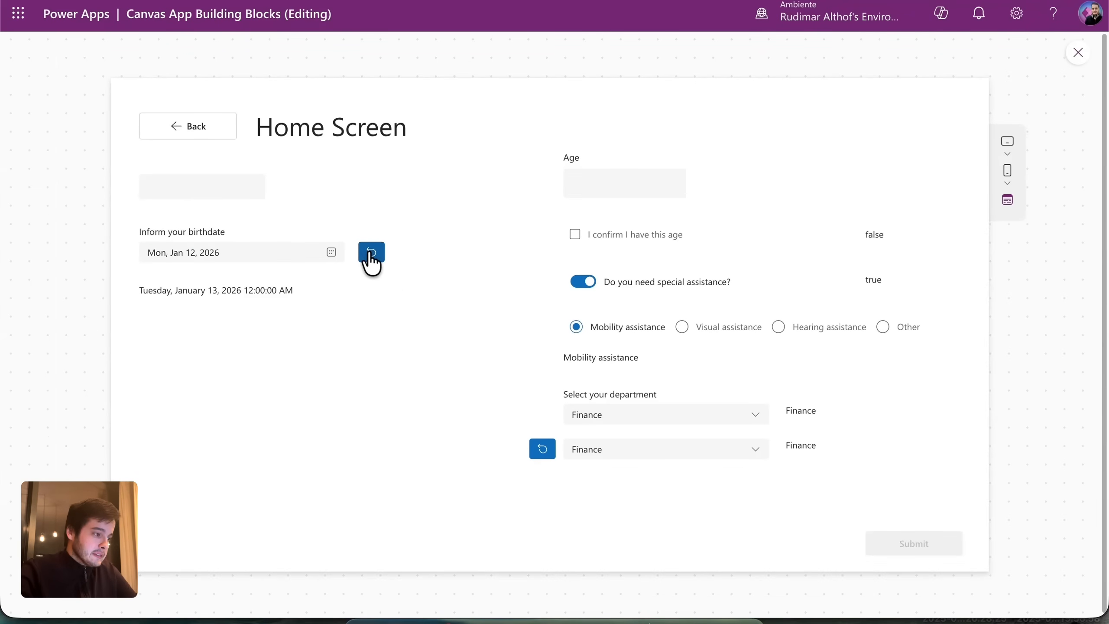
click(331, 252)
click(246, 352)
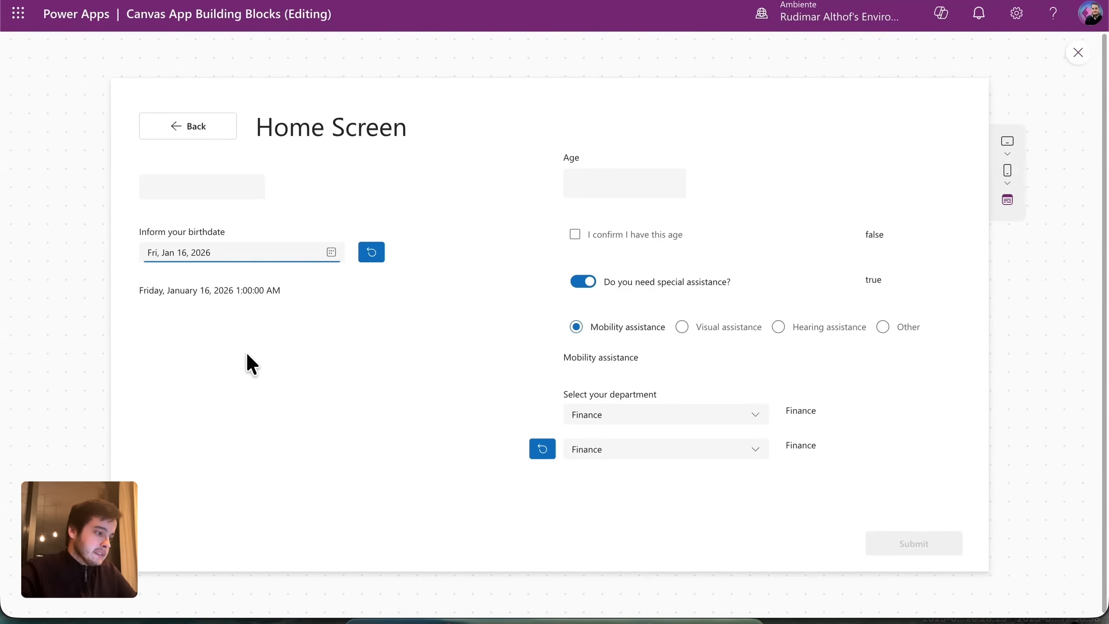
click(375, 257)
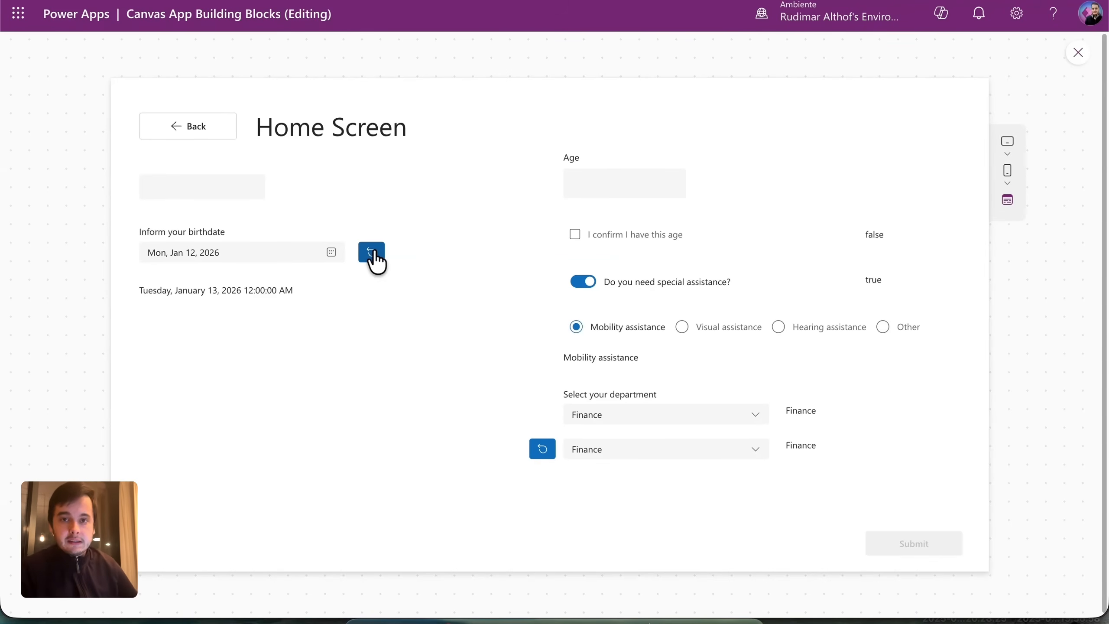
Back in the editor, select the birthdate picker and choose its EndDate property.
key(Escape)
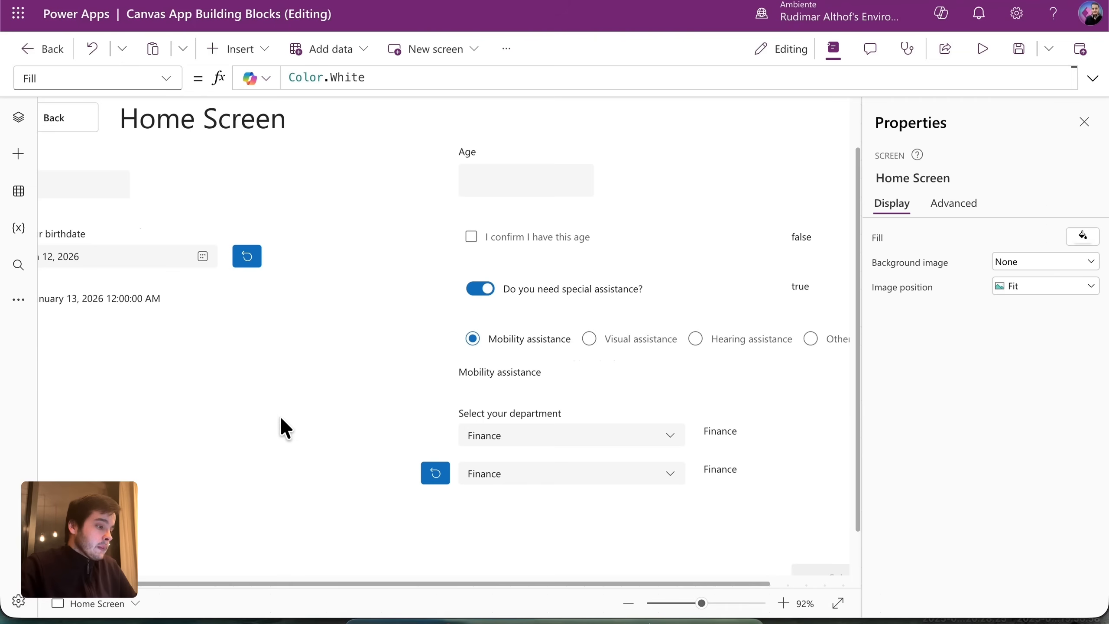
drag(284, 583, 199, 582)
click(192, 254)
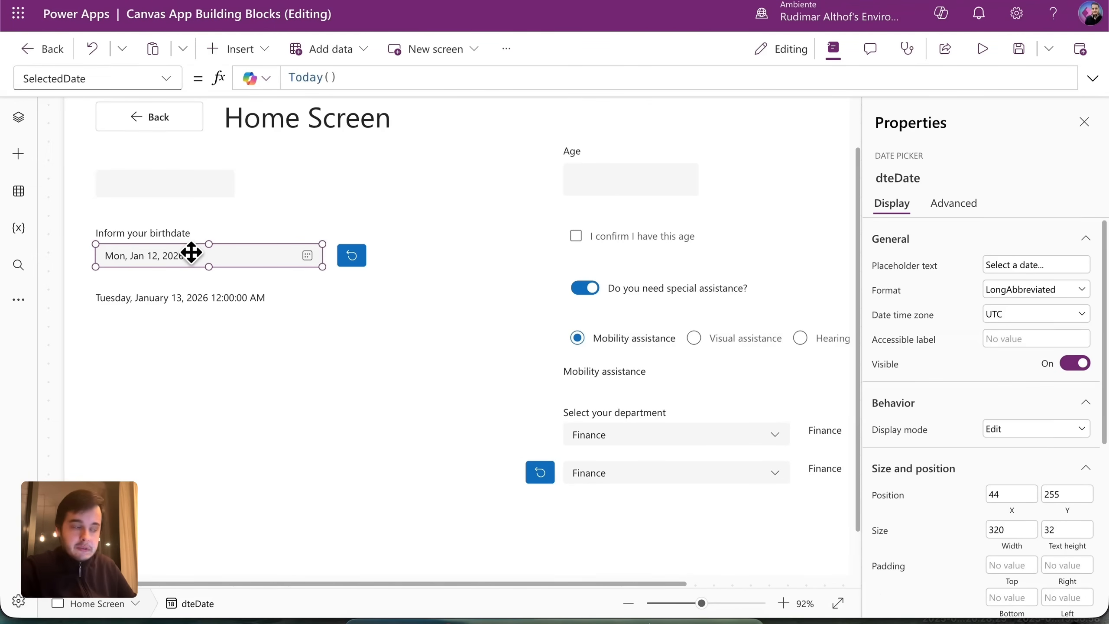
scroll(373, 194, up, 2)
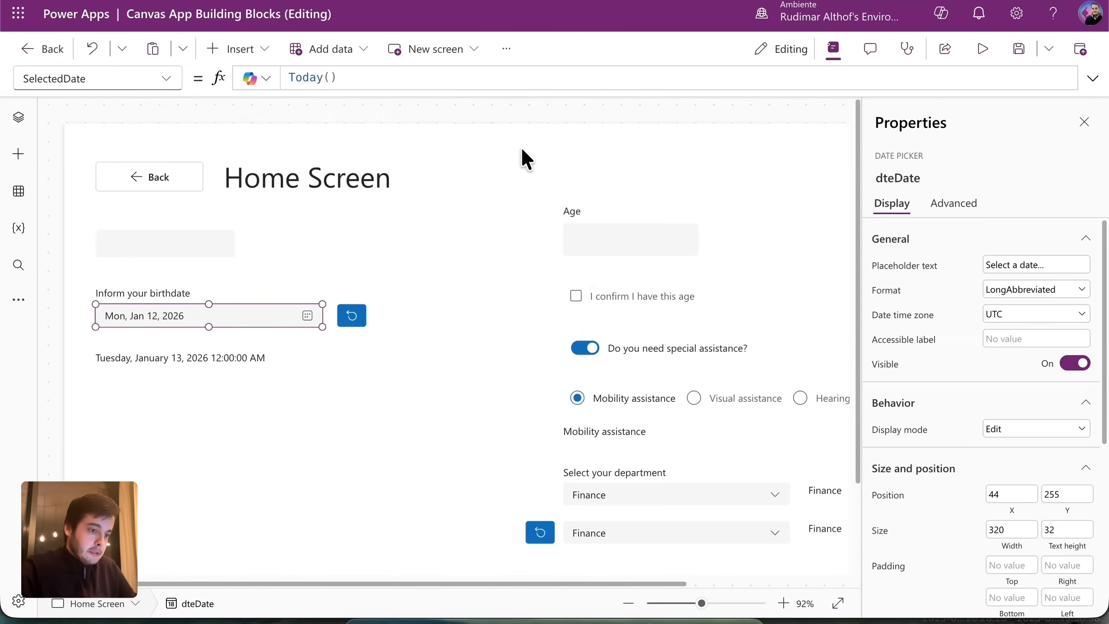
click(177, 83)
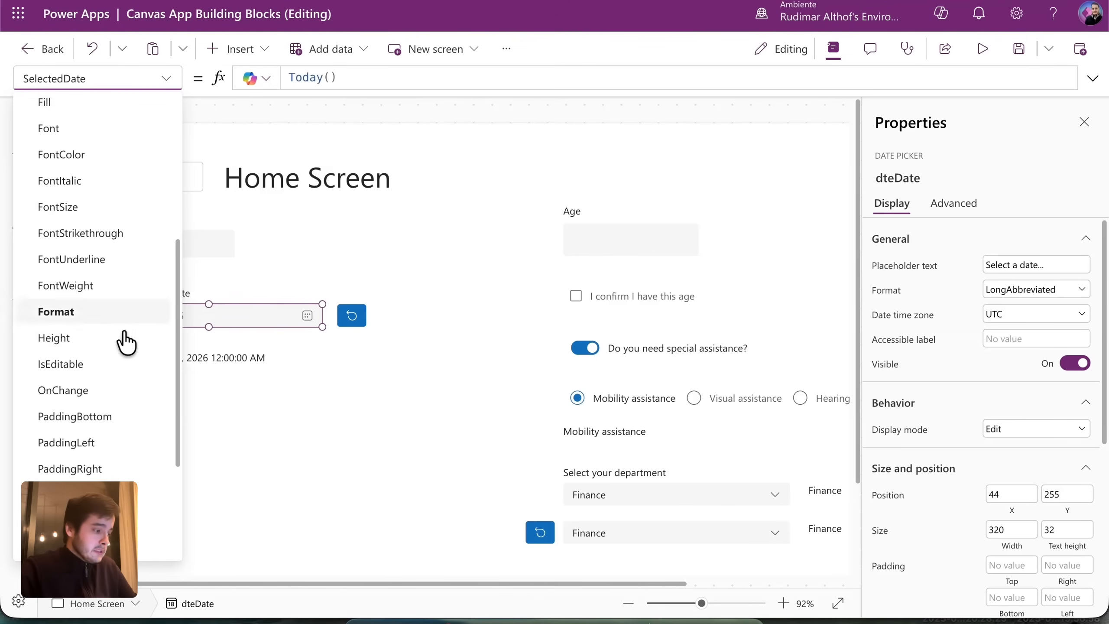
scroll(139, 427, down, 3)
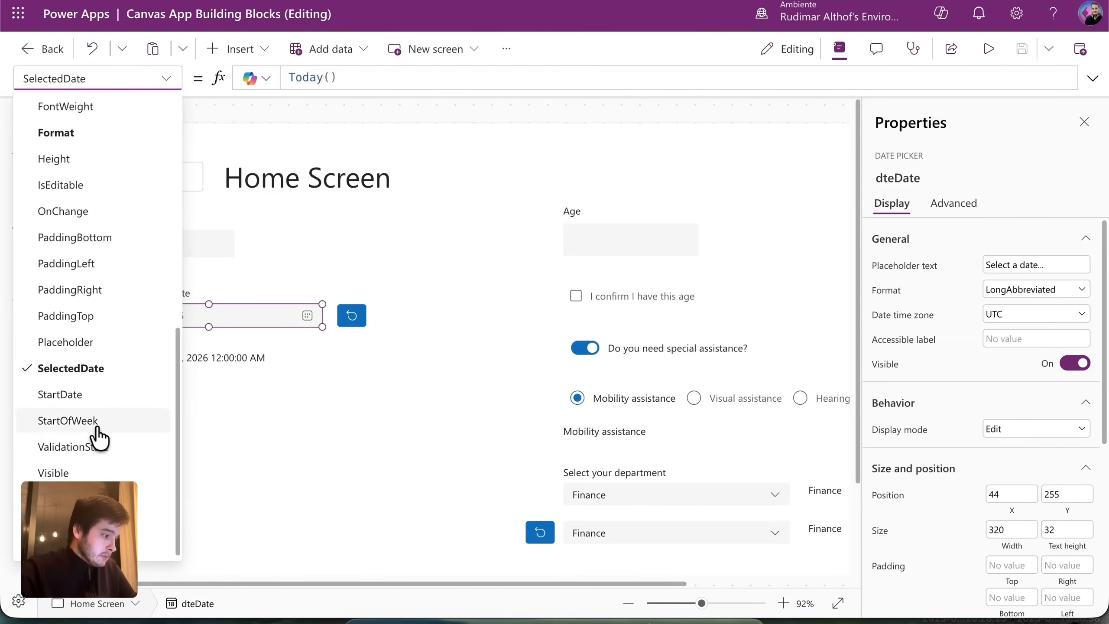
scroll(81, 398, down, 1)
scroll(82, 405, up, 3)
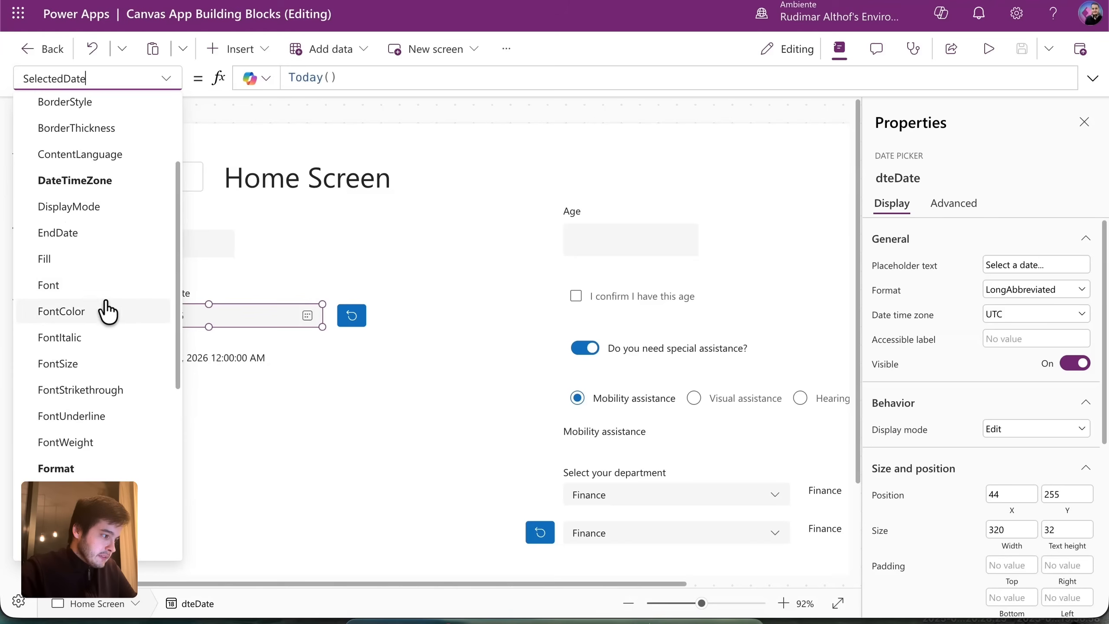
scroll(106, 311, up, 3)
scroll(111, 321, down, 1)
scroll(115, 325, down, 1)
scroll(101, 314, up, 1)
click(86, 296)
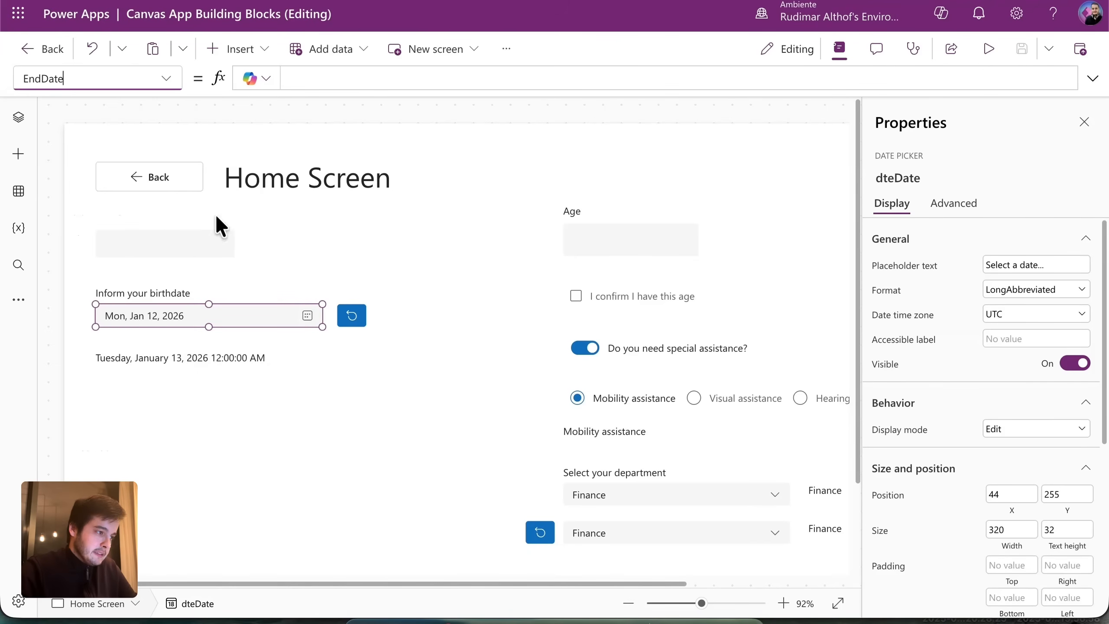
Set EndDate to Today() and launch a preview to test the limit.
click(412, 83)
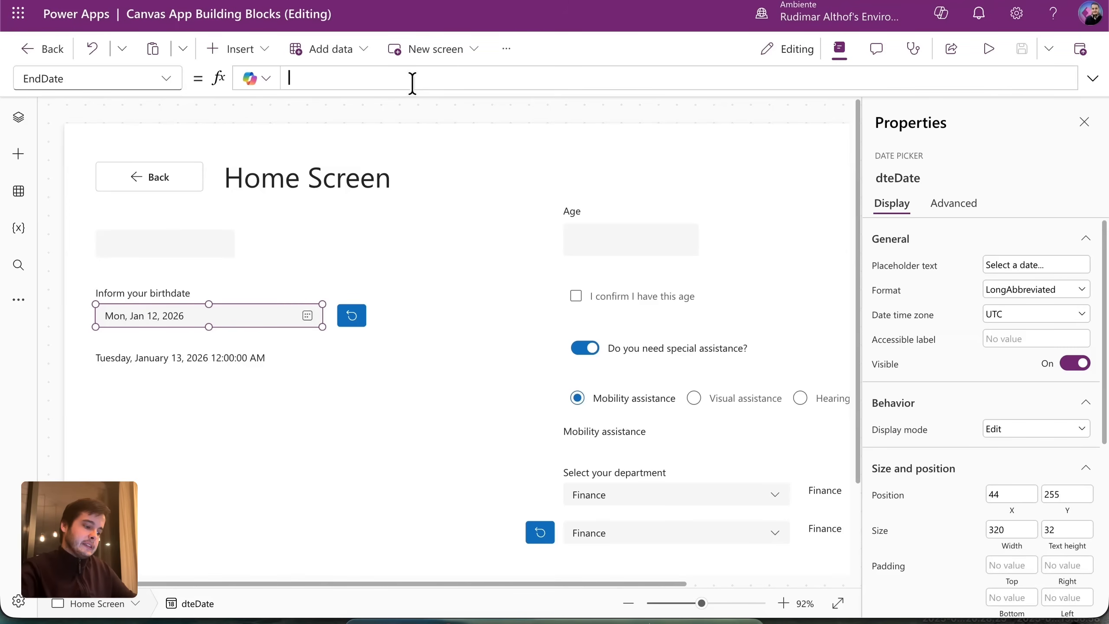
text(Toda)
key(Tab)
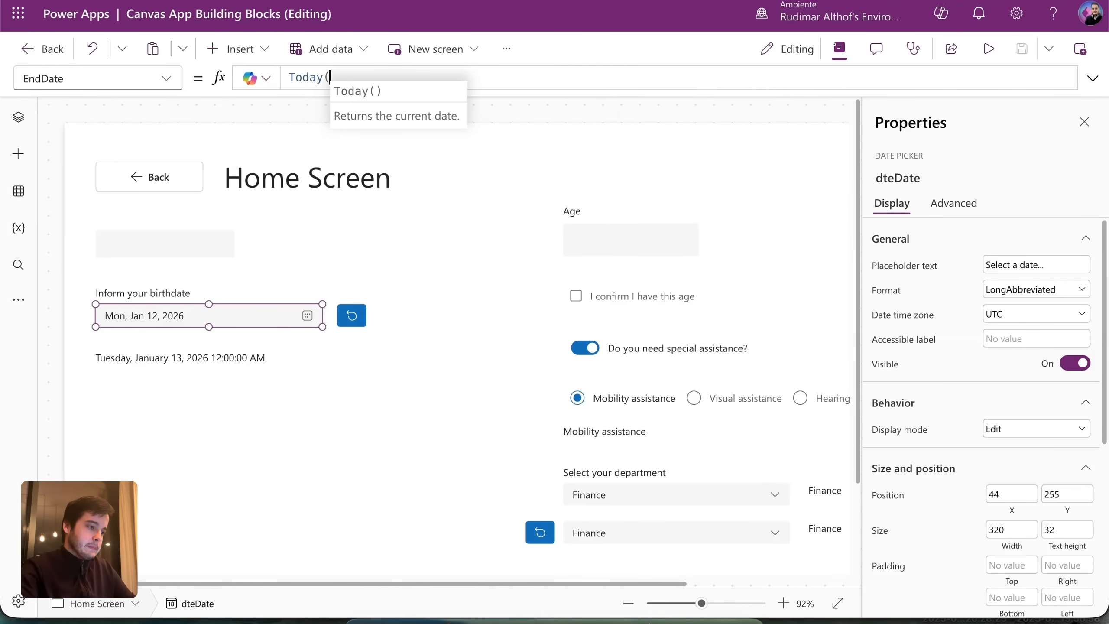
text())
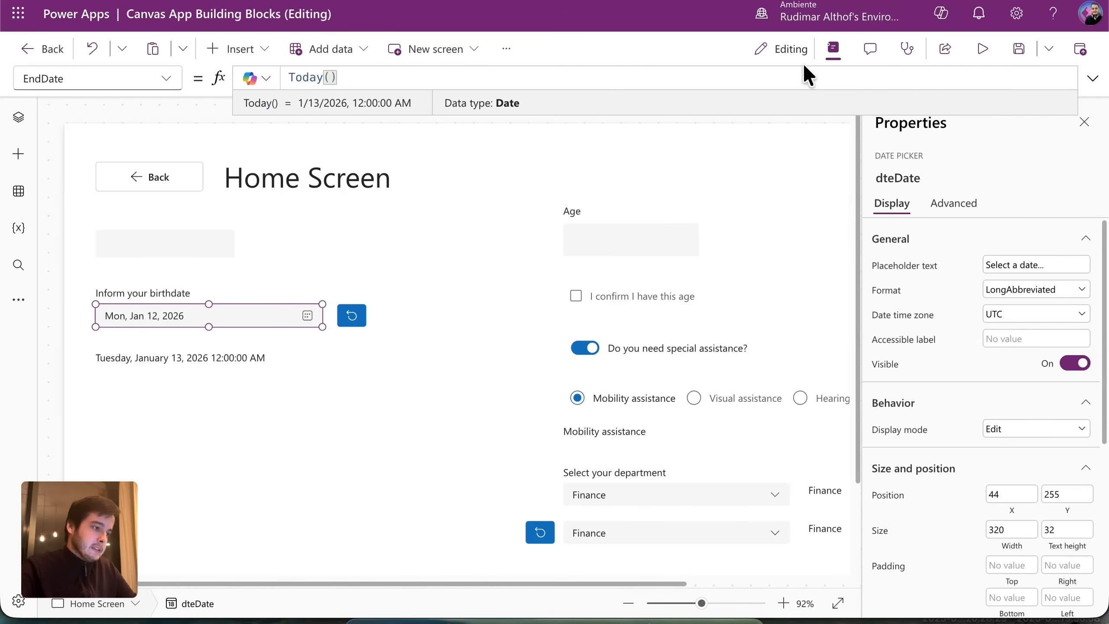
click(982, 52)
Open the birthdate calendar to see dates after January 13, 2026 greyed out.
click(331, 252)
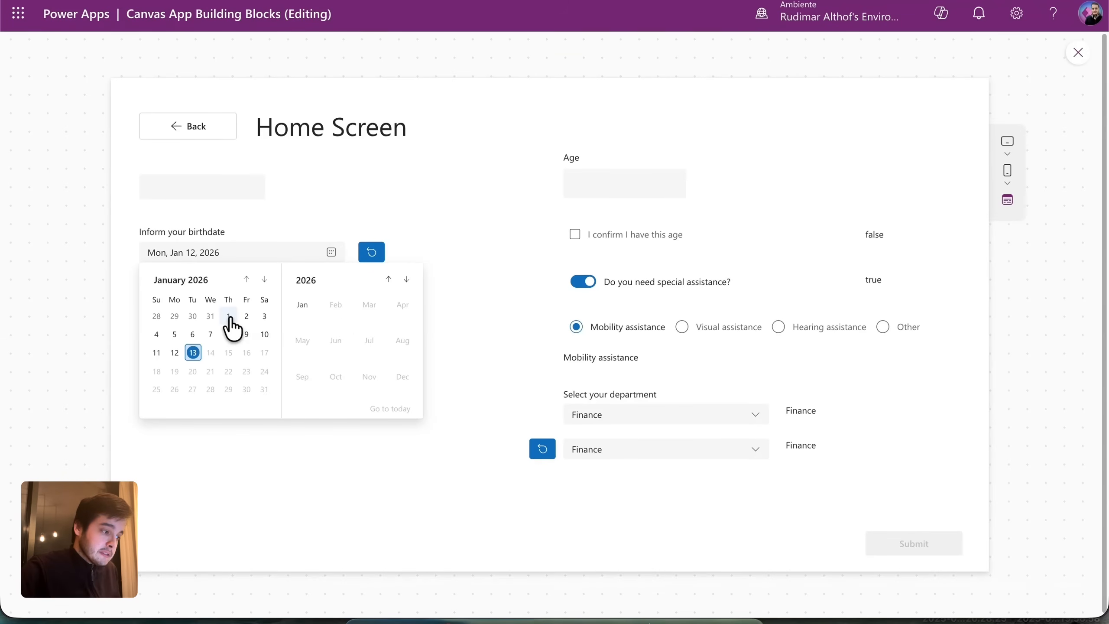
Close the preview and set the birthdate picker's StartDate to Date(2026, 1, 1).
click(431, 190)
key(Escape)
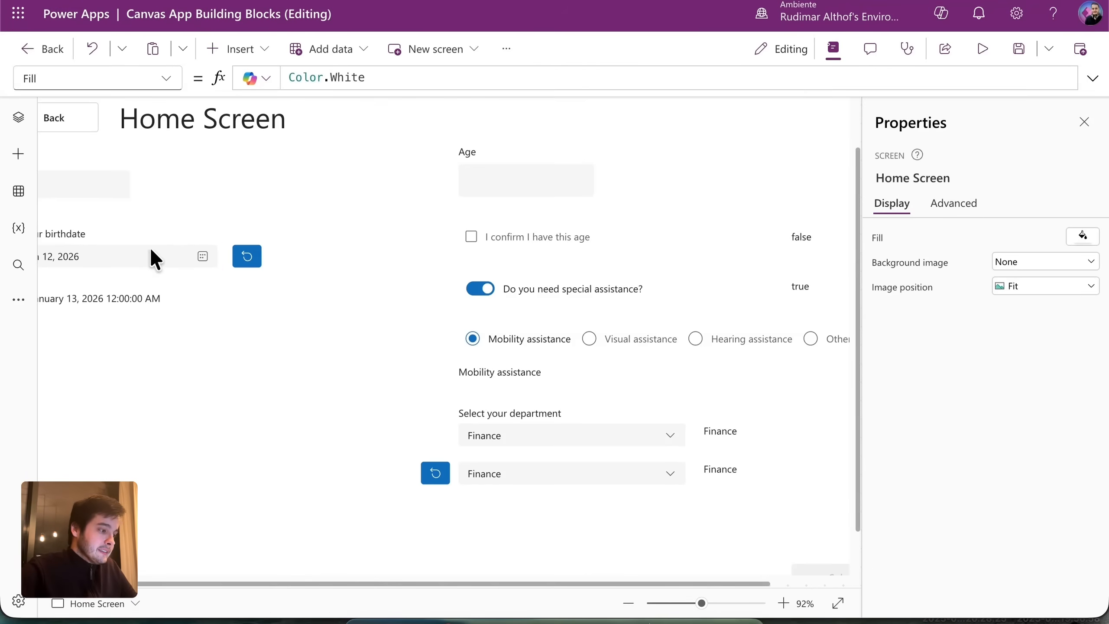
click(153, 255)
click(169, 87)
click(156, 390)
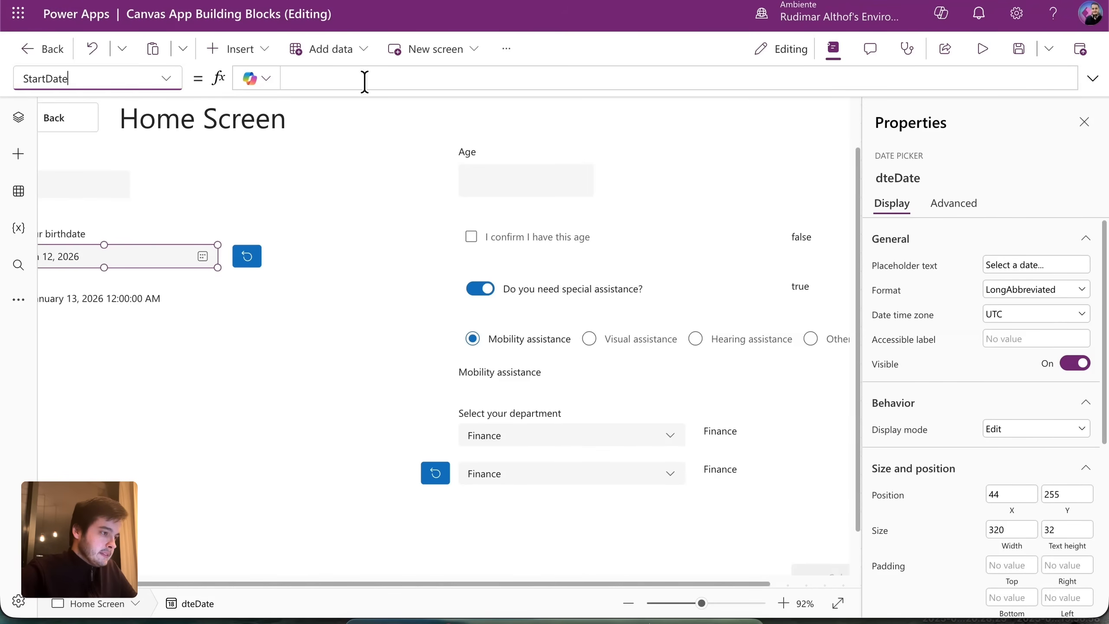
click(364, 80)
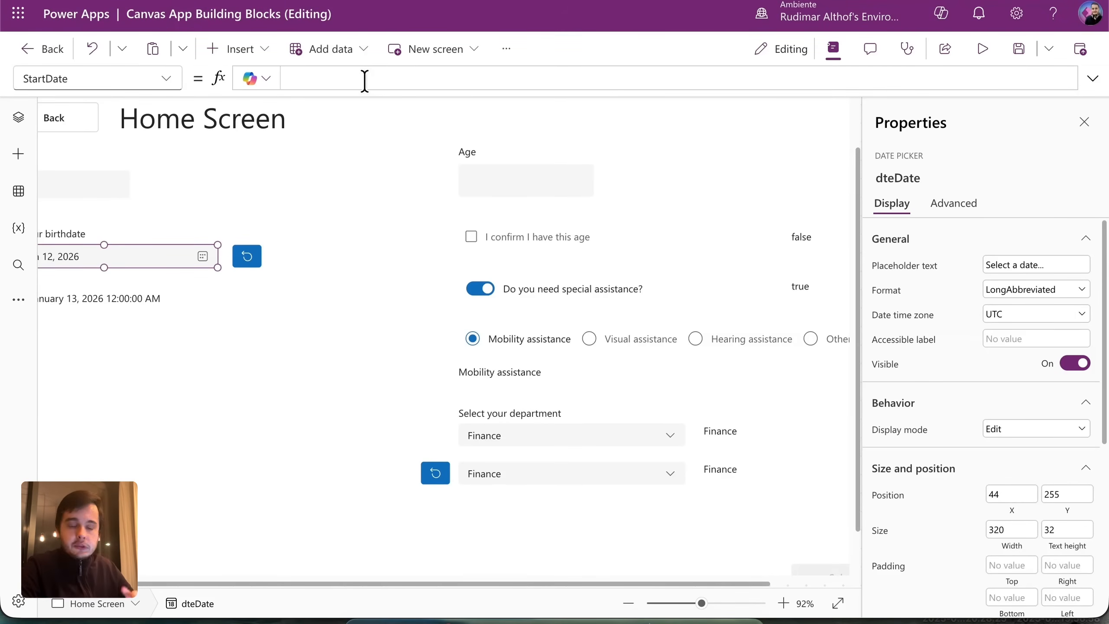
text(Date)
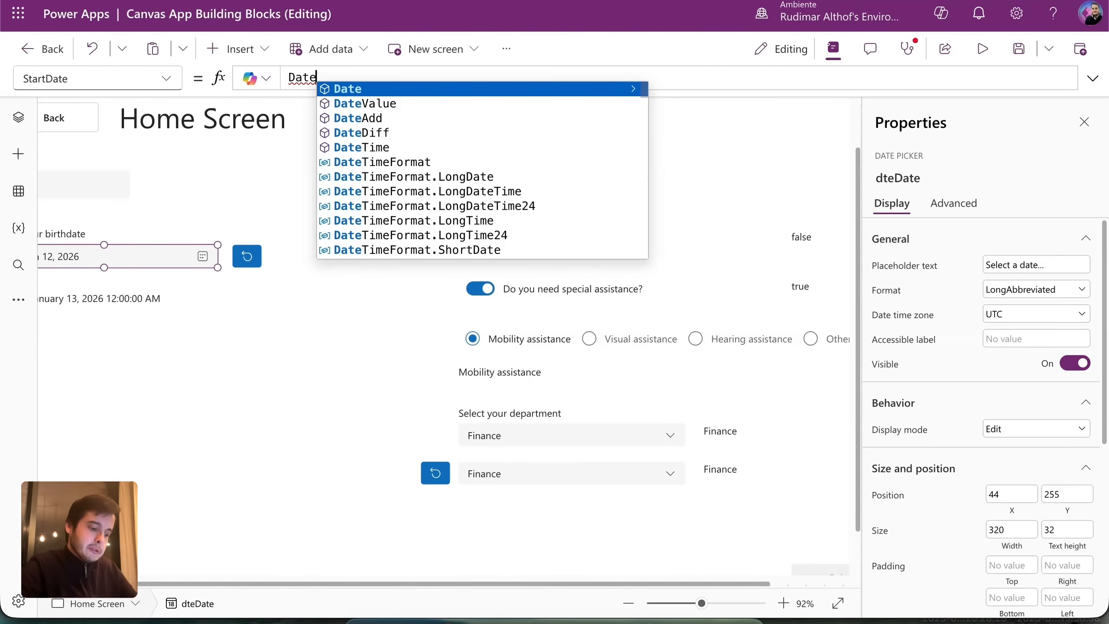
text(()
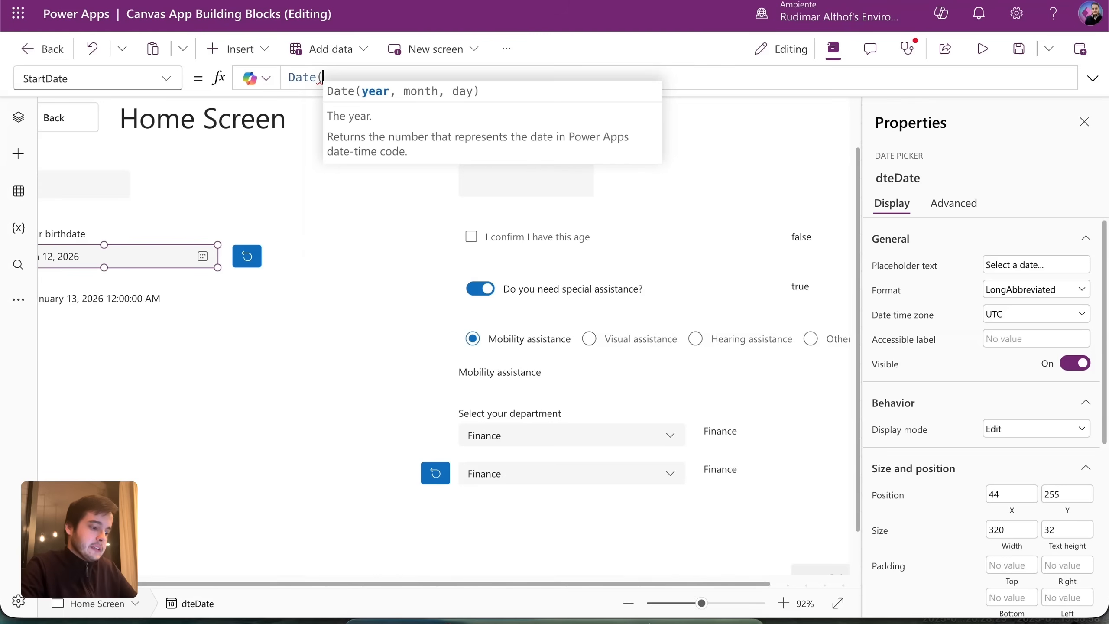
text(2026)
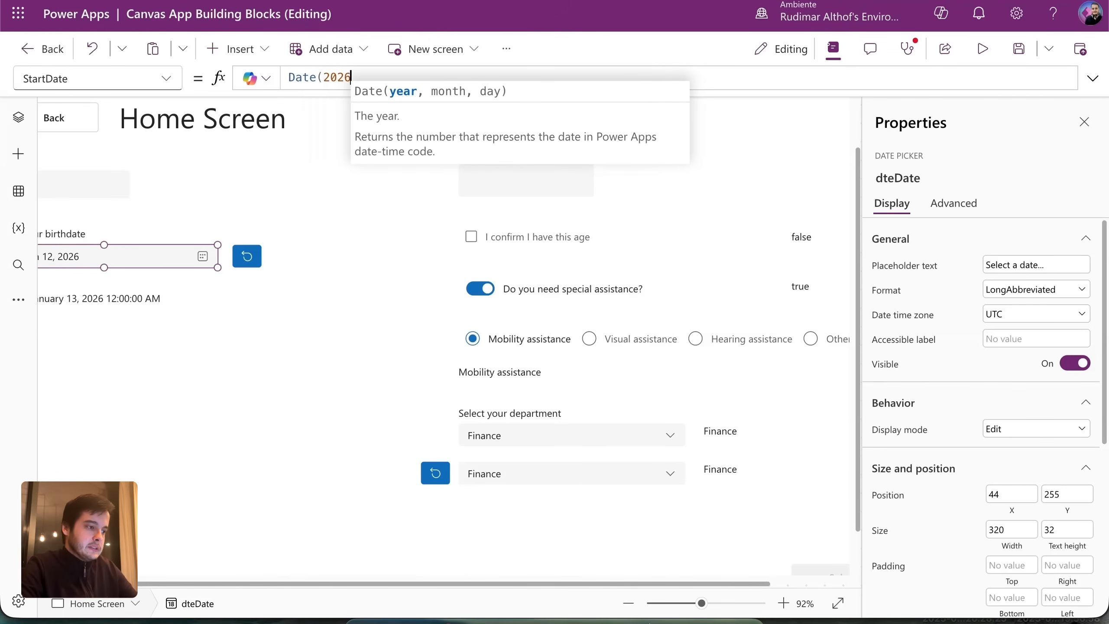
text(, 1)
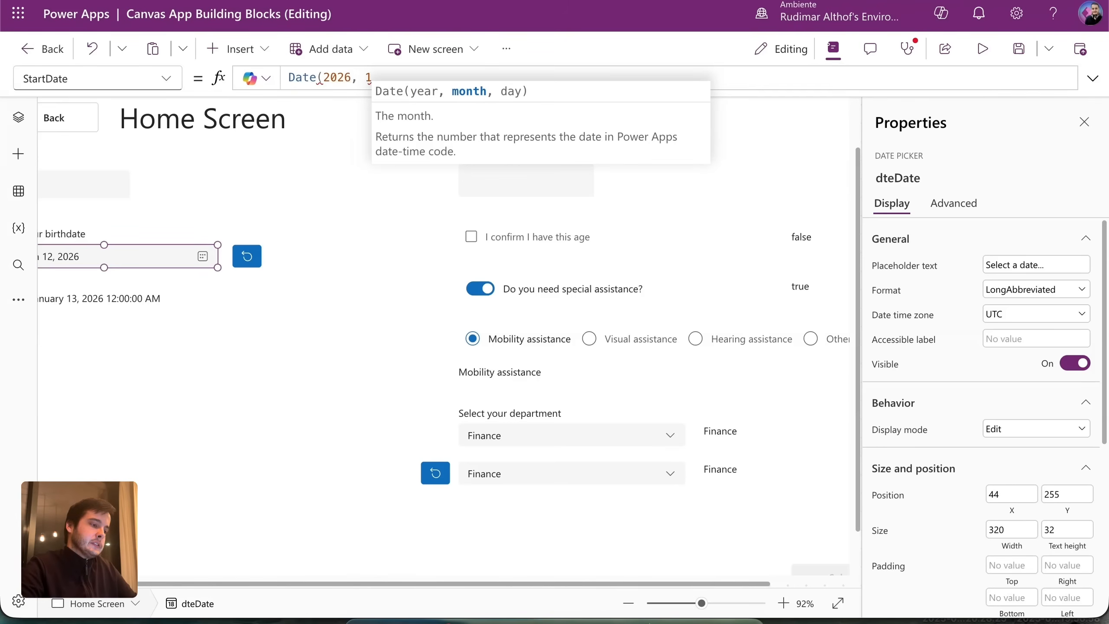
text(, 1))
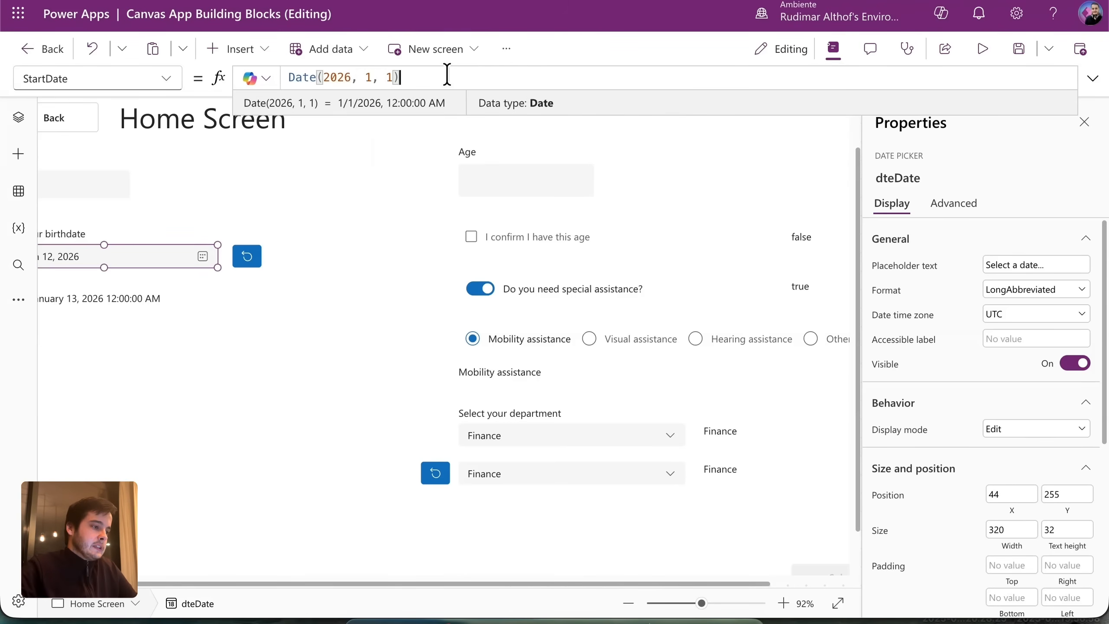
drag(431, 76, 280, 77)
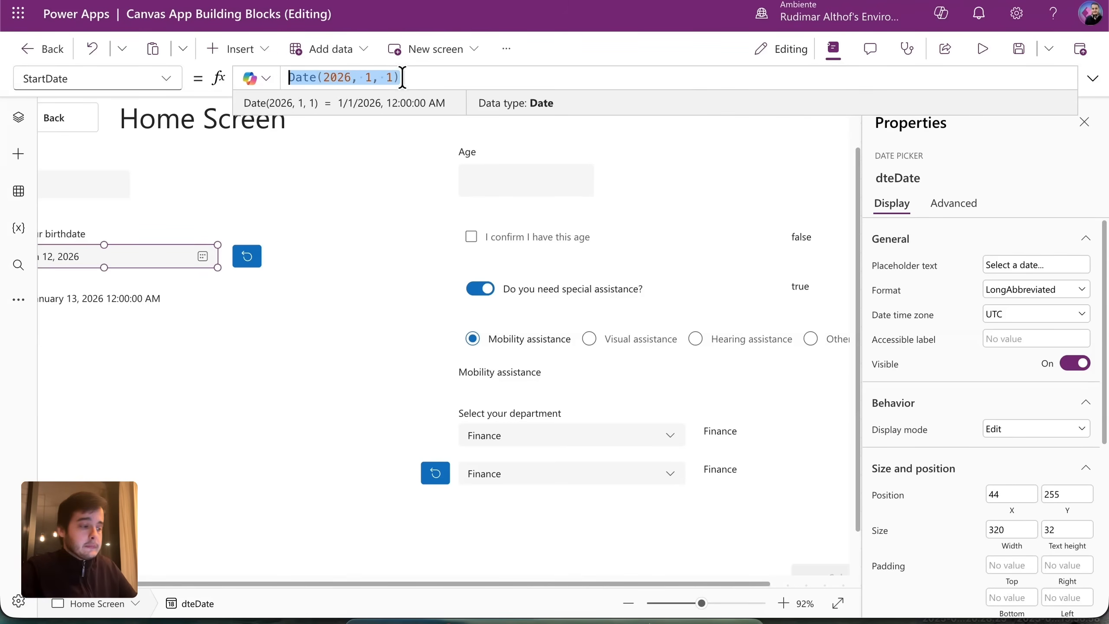
Preview the app, check the calendar allows only January 1–13, 2026, then exit.
click(980, 50)
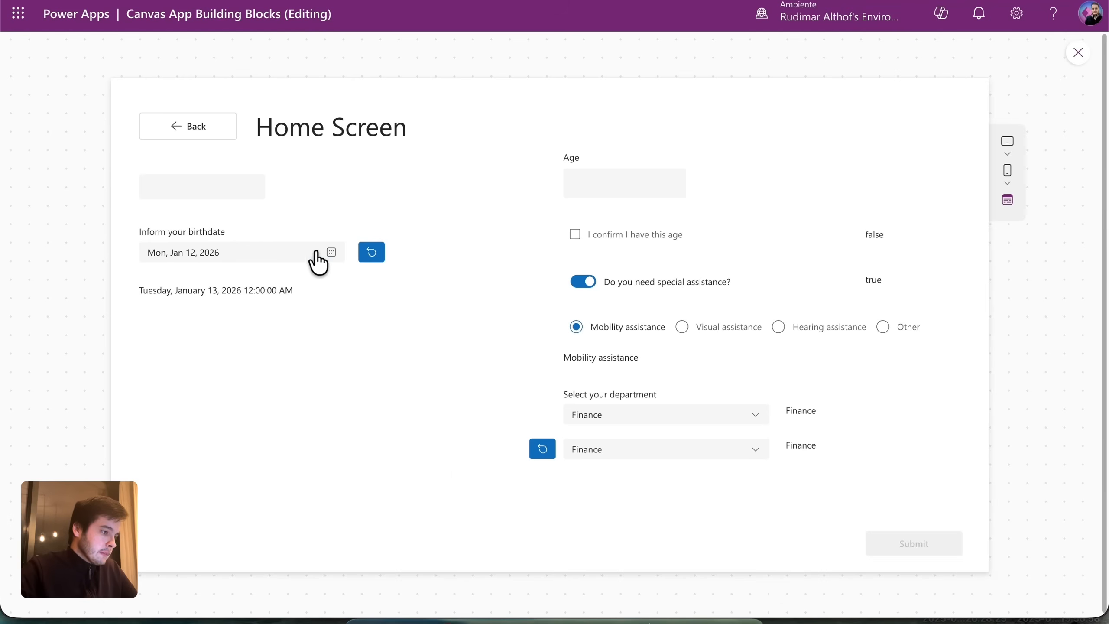
click(328, 254)
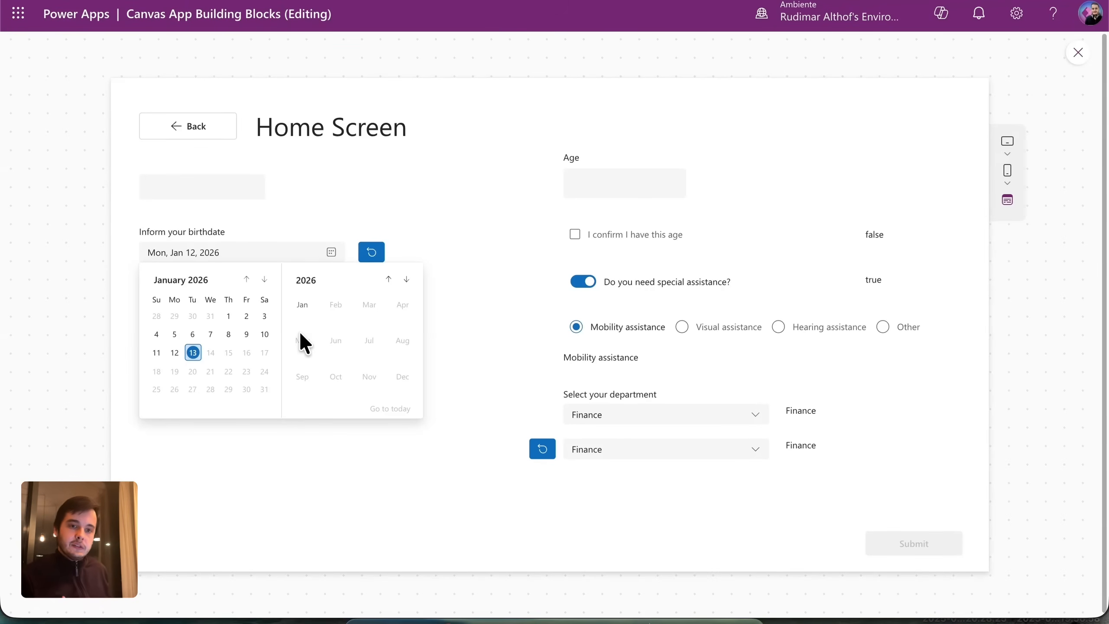
key(Escape)
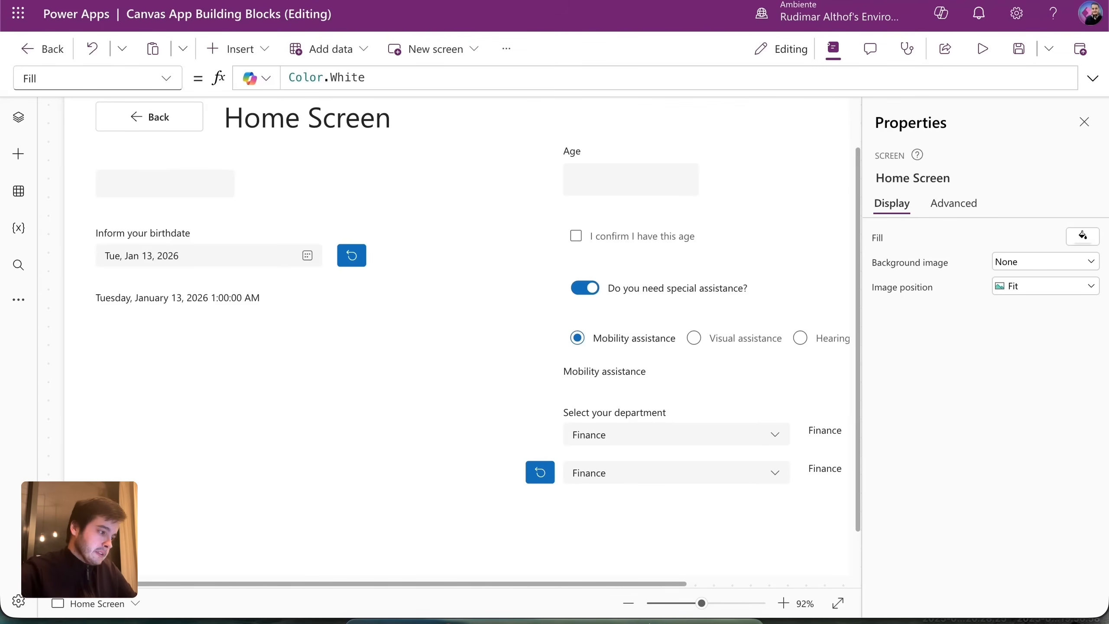
Duplicate the long date label and place the copy just below it.
click(238, 300)
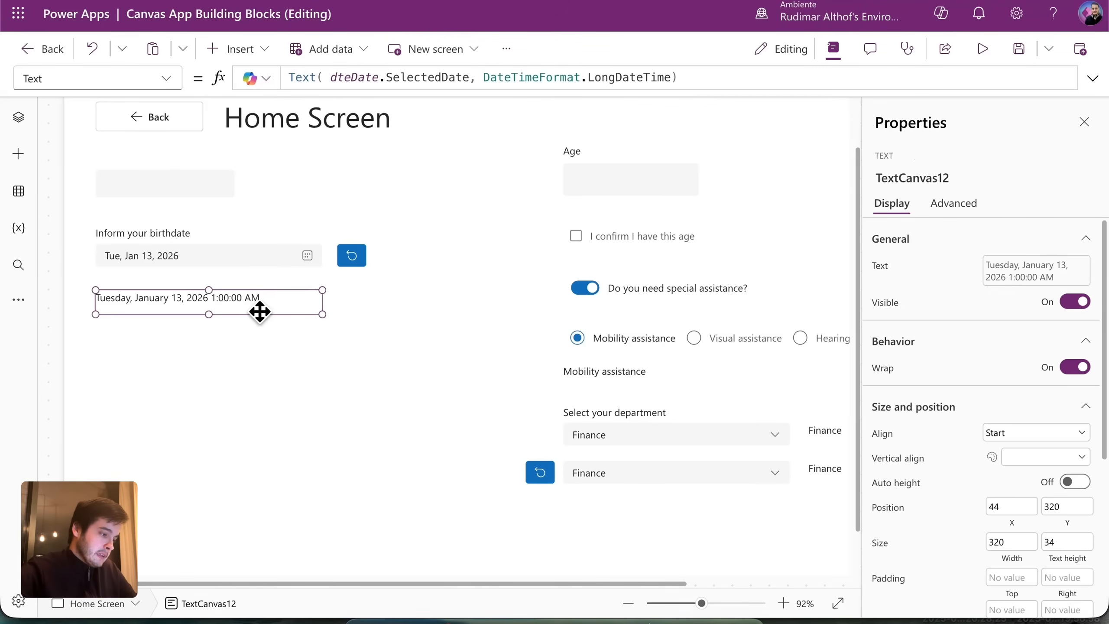
key(ctrl+c)
key(ctrl+v)
drag(255, 311, 240, 334)
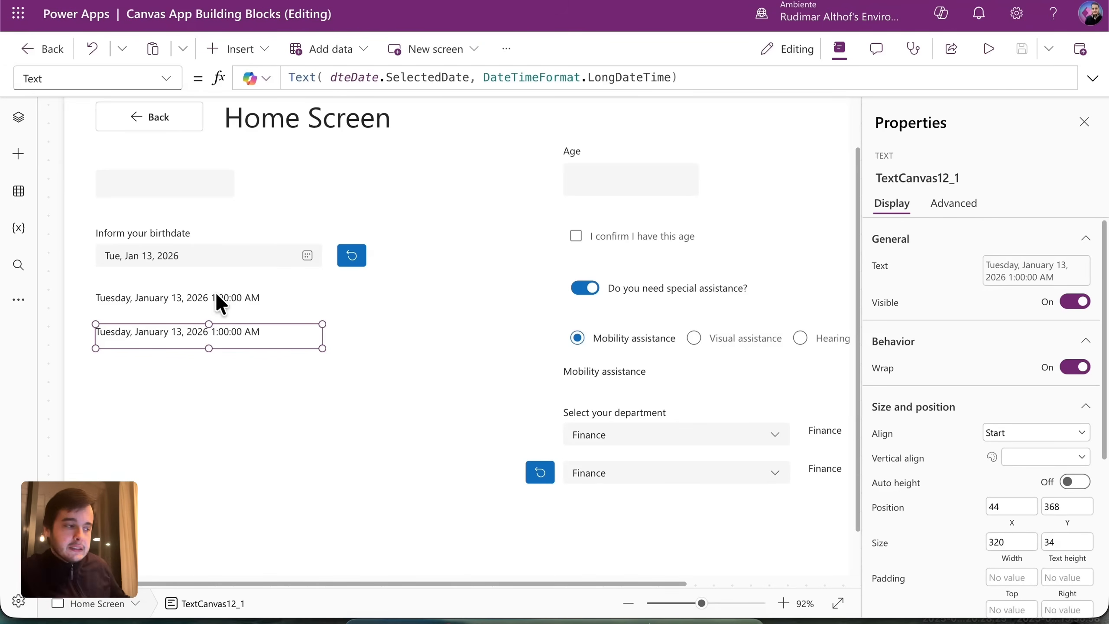
Replace the copy's Text formula with DateAdd(dteDate.SelectedDate, 10, TimeUnit.Days).
click(697, 77)
key(ctrl+a)
text(Date)
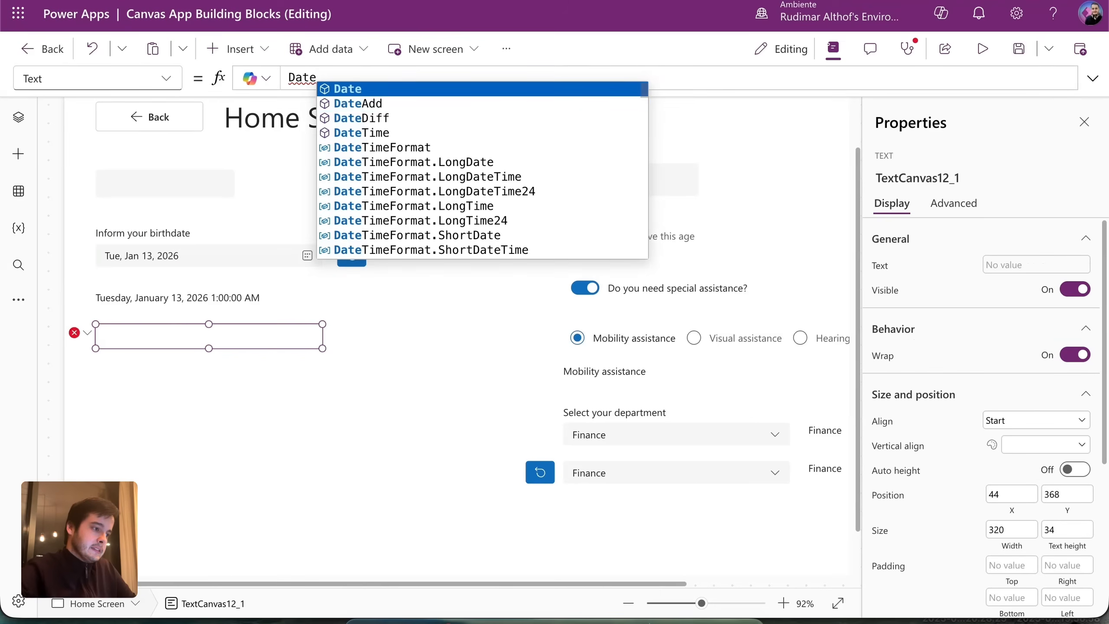
text(Add()
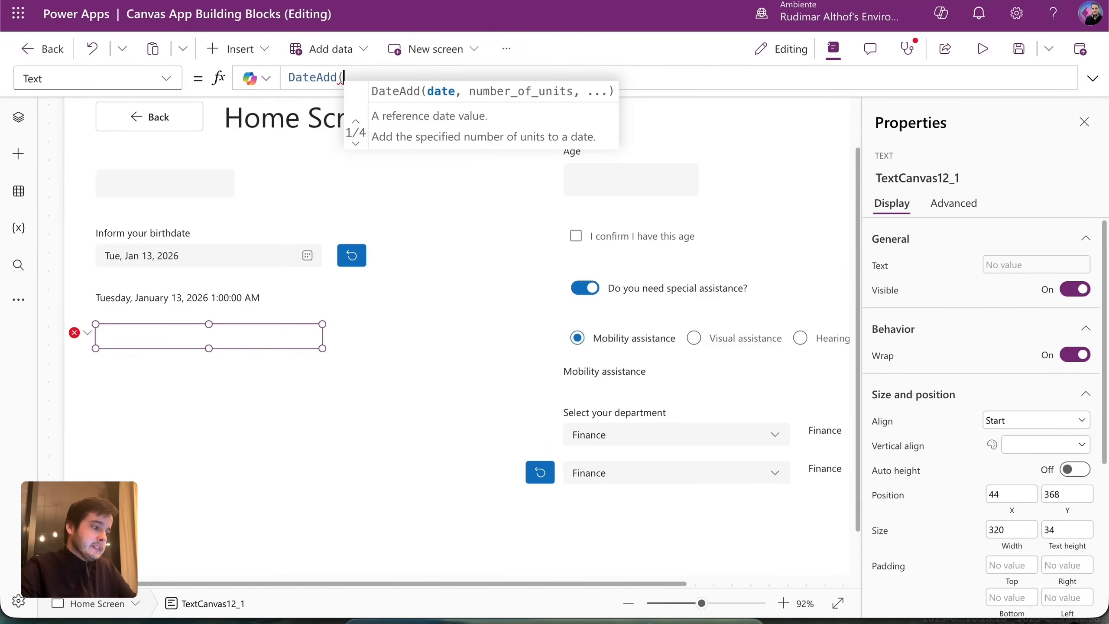
text(dte)
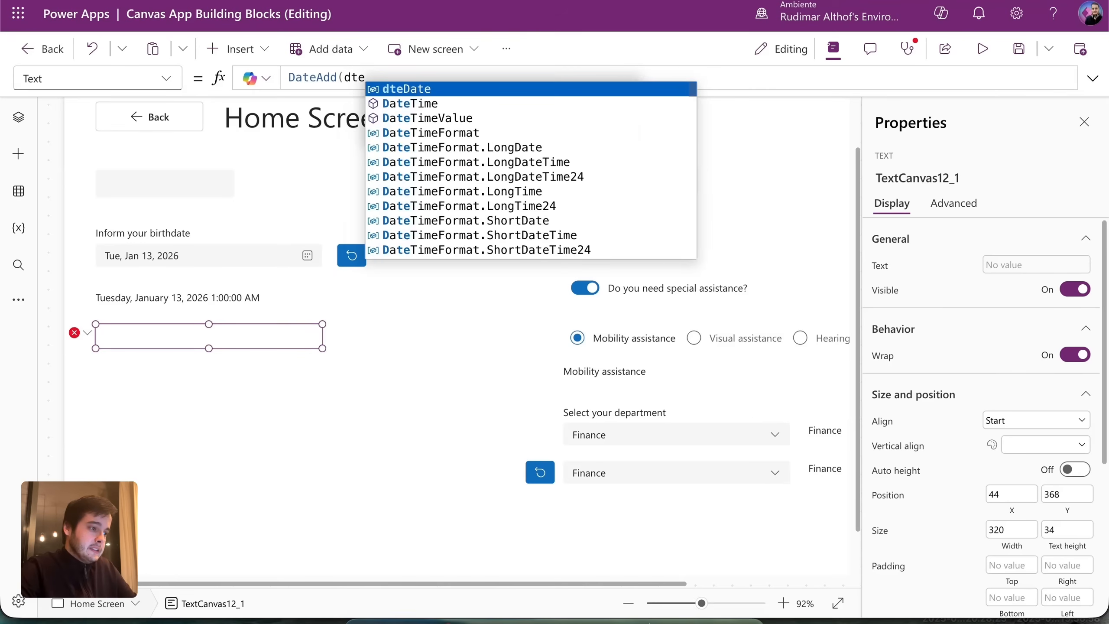
key(Tab)
text(.)
key(Tab)
text(,)
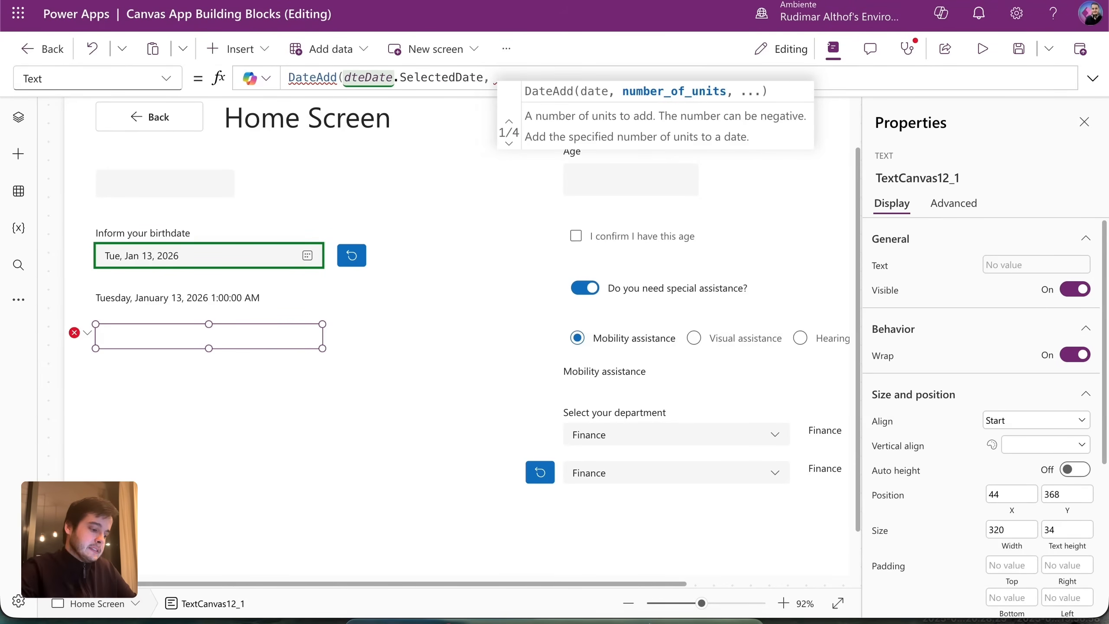
text( 10,)
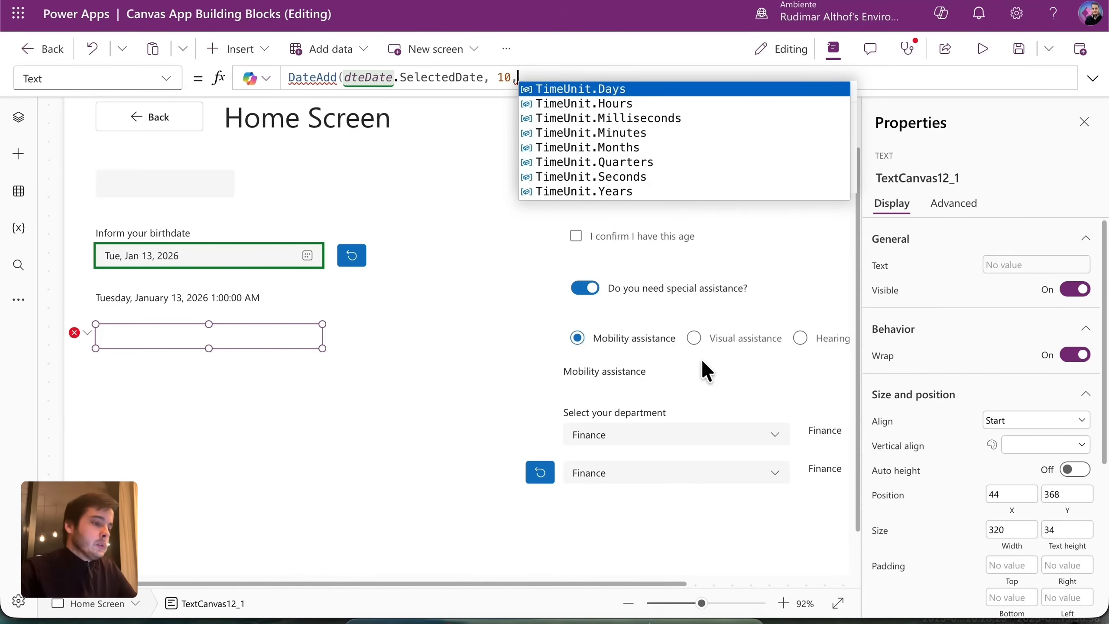
click(586, 90)
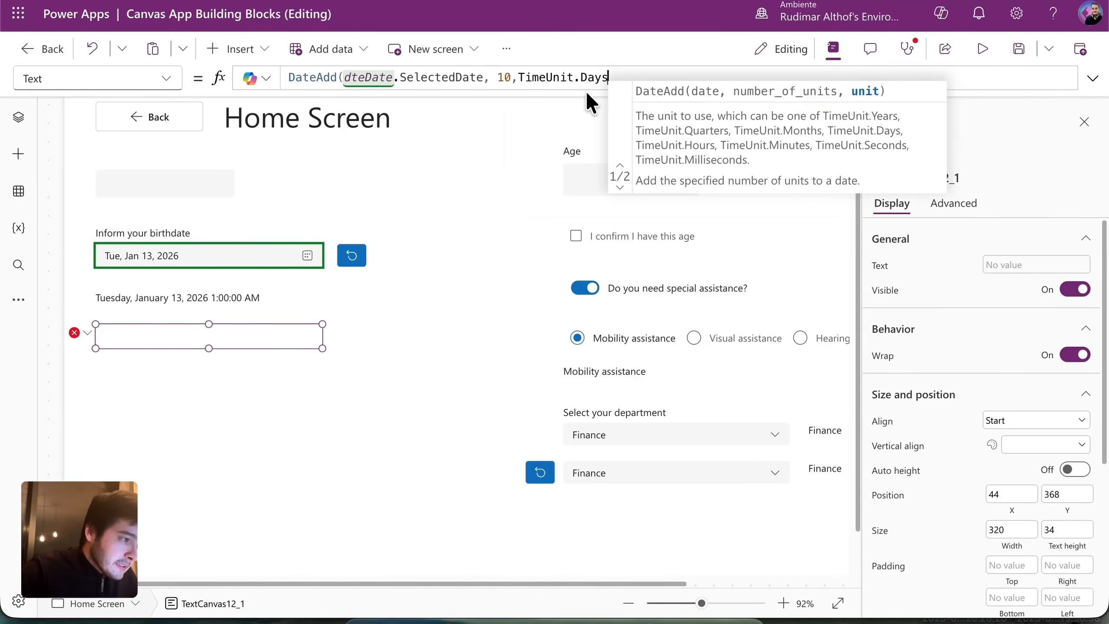
text())
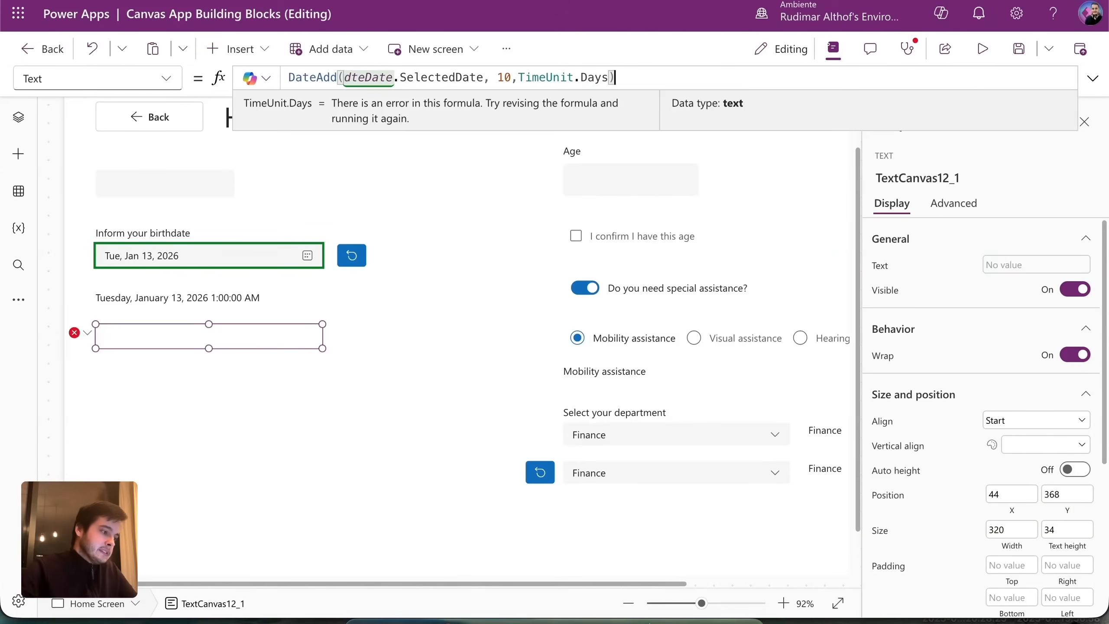
Align the 1/23/2026 label under the long date and begin wrapping its formula in Text(.
drag(278, 336, 268, 337)
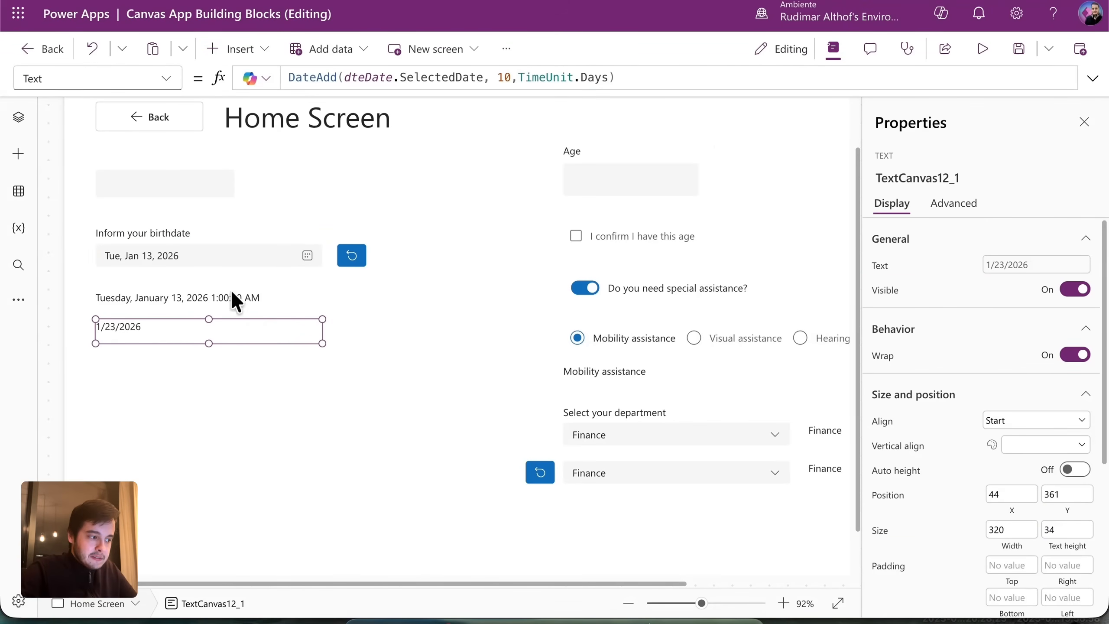
click(152, 254)
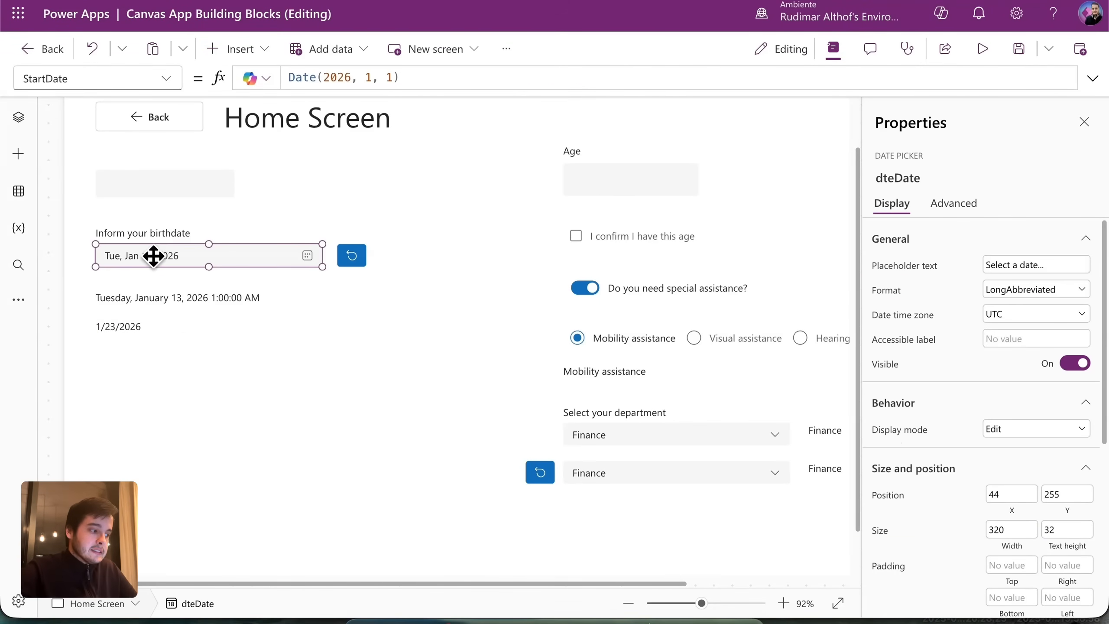
click(173, 300)
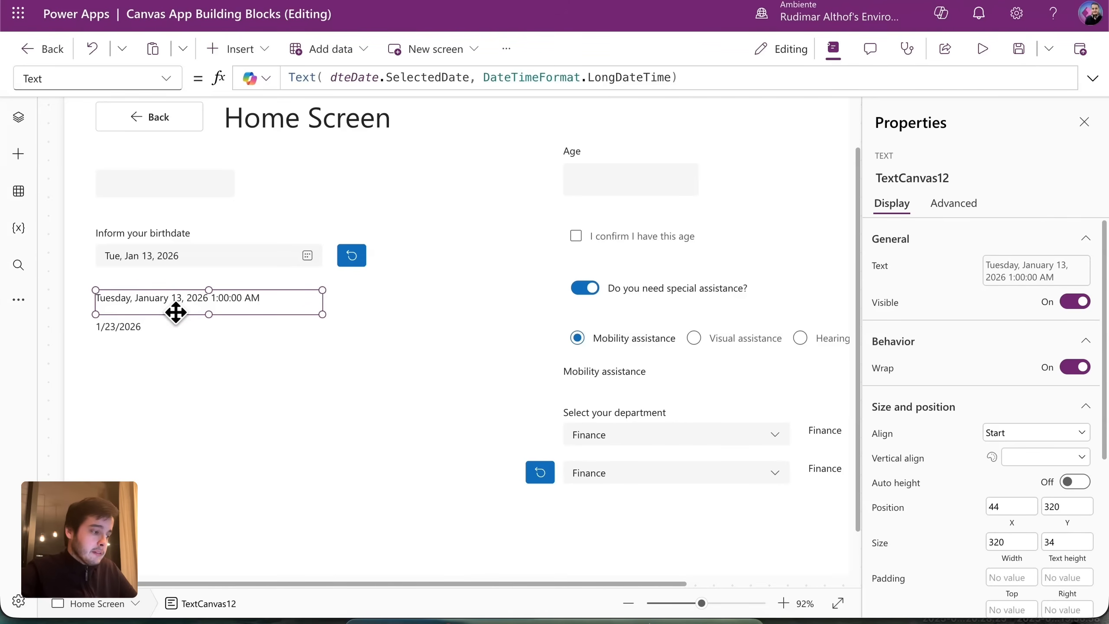
click(105, 329)
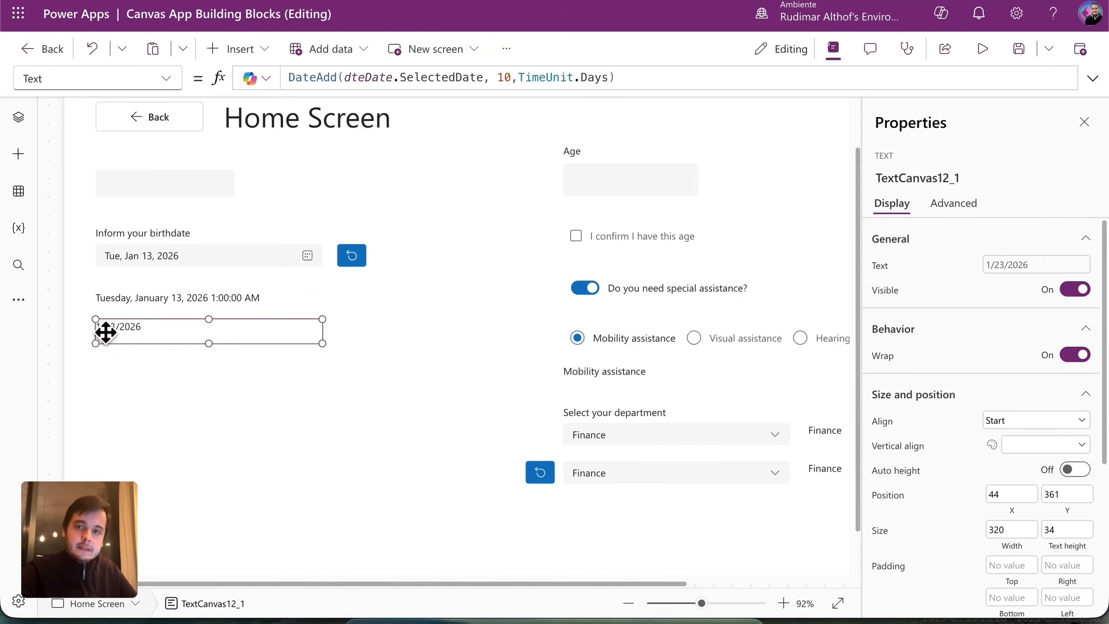
click(624, 79)
key(super+Left)
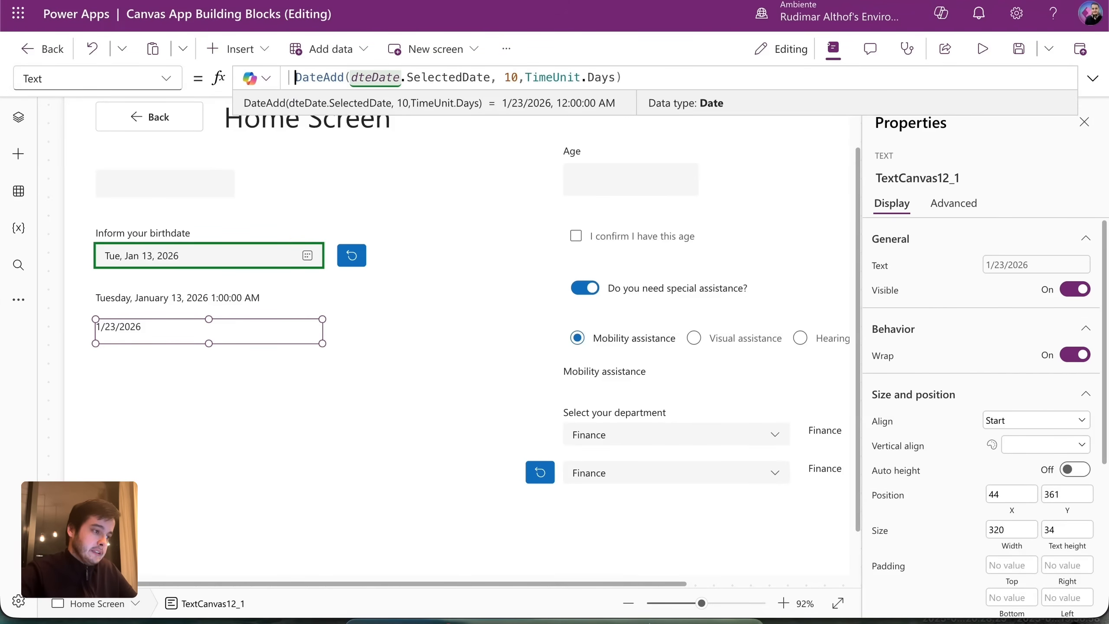
text(Text()
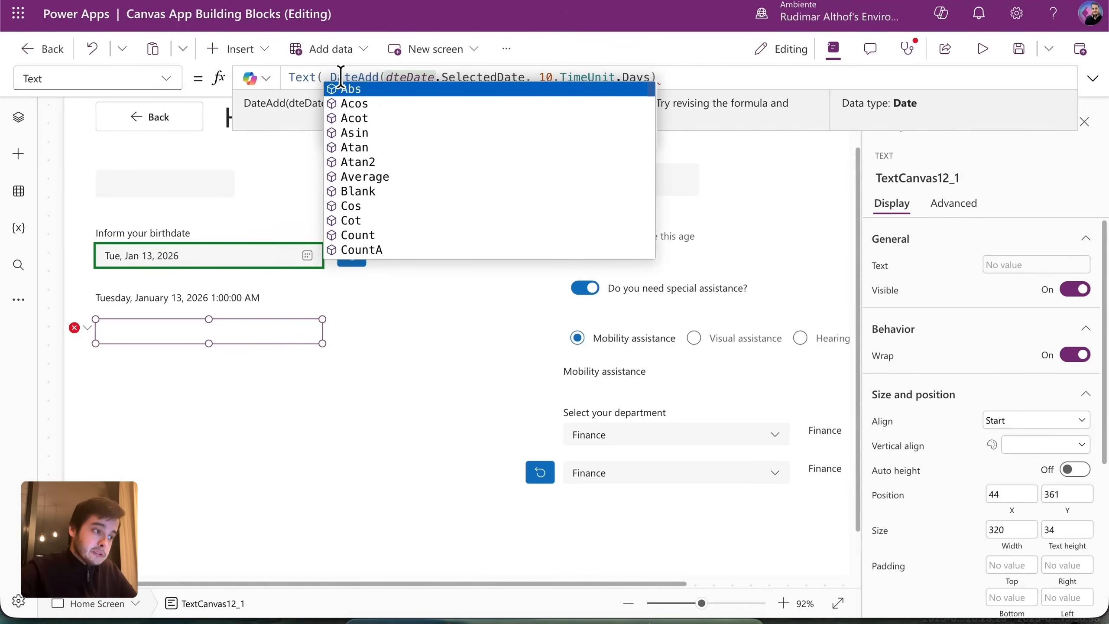
Finish the label formula as Text(..., DateTimeFormat.LongDate) to show a long date.
click(742, 77)
text(, date)
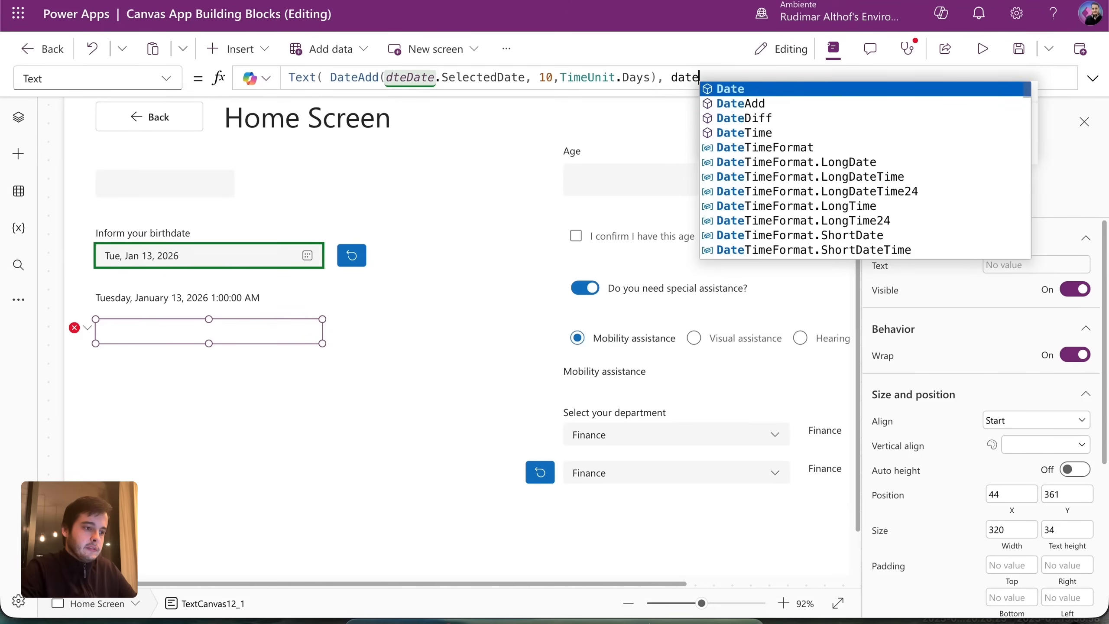
key(Down)
key(Down)
key(Down)
key(Down)
key(Down)
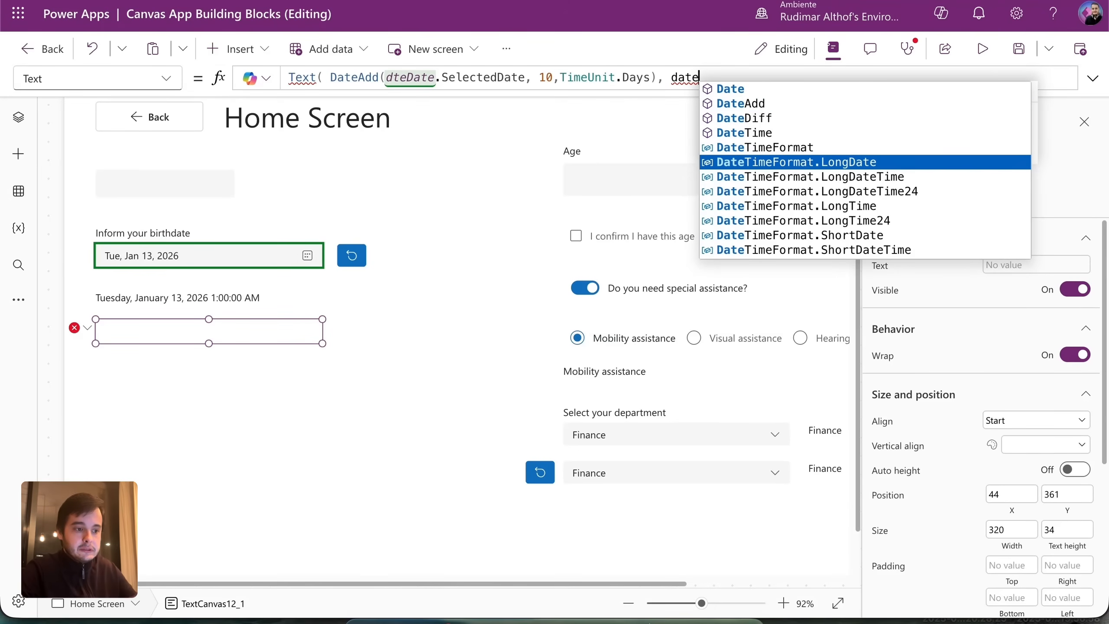
key(Tab)
text())
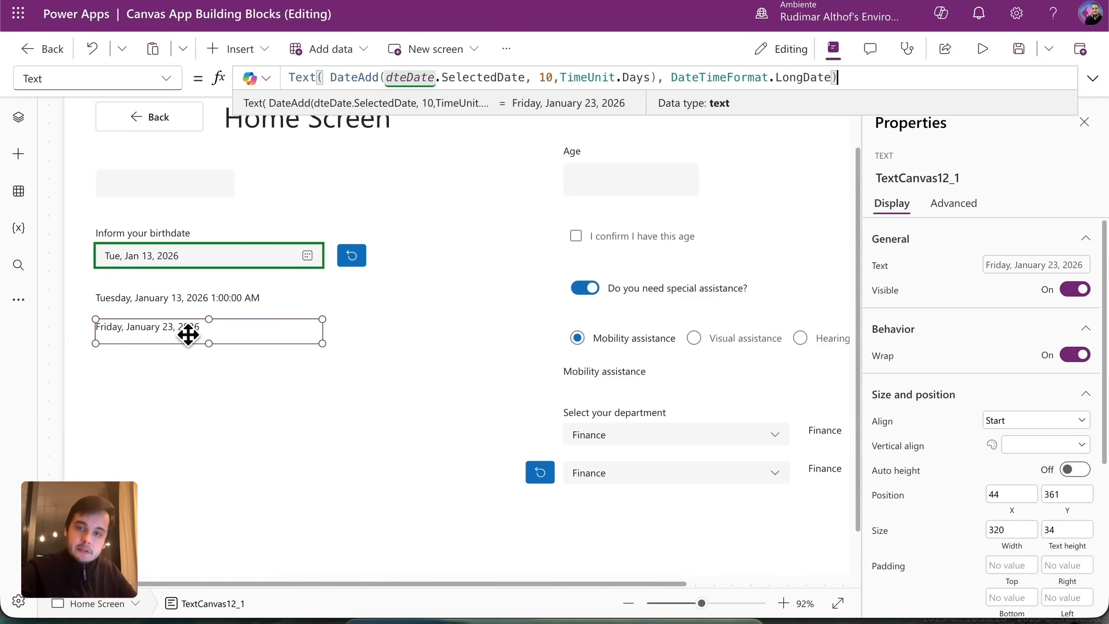
click(230, 330)
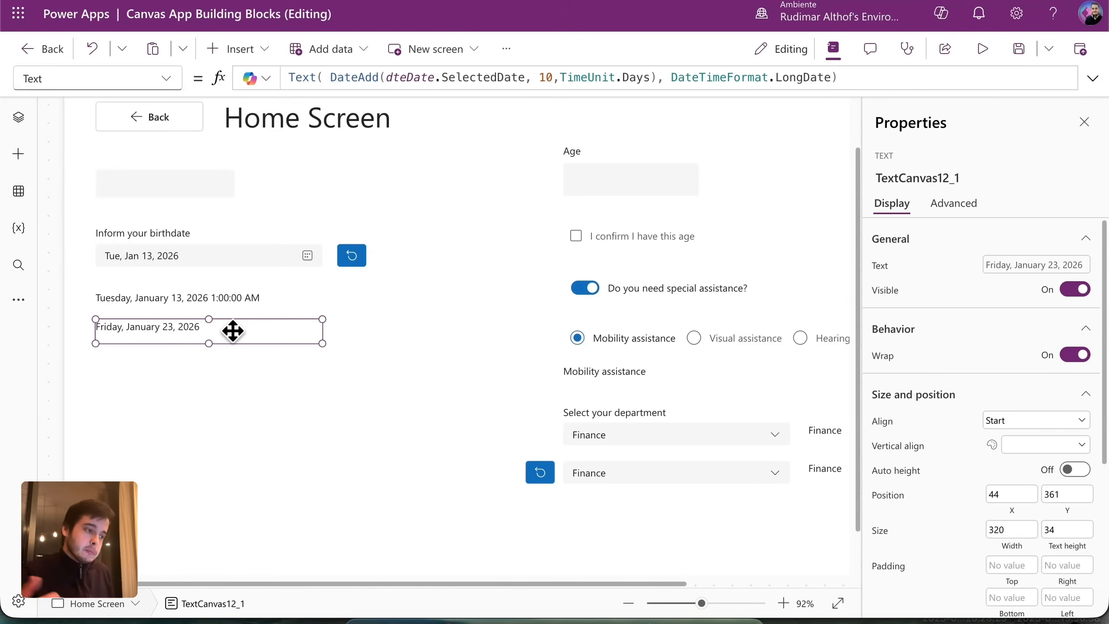
Change the offset to -10 and try TimeUnit.Years as the unit.
click(536, 79)
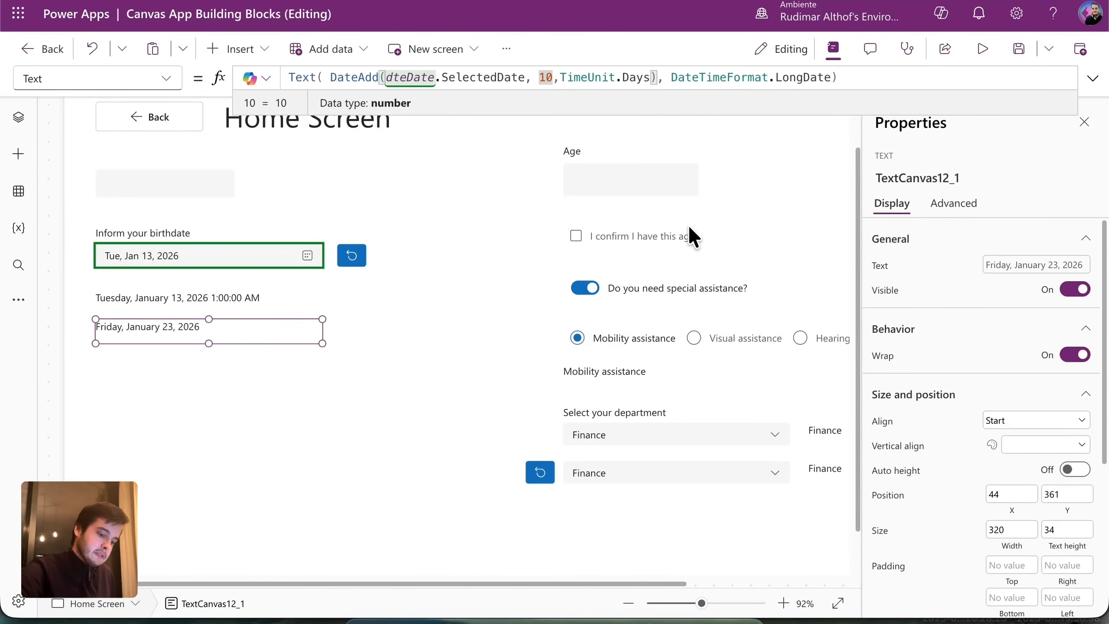
text(-)
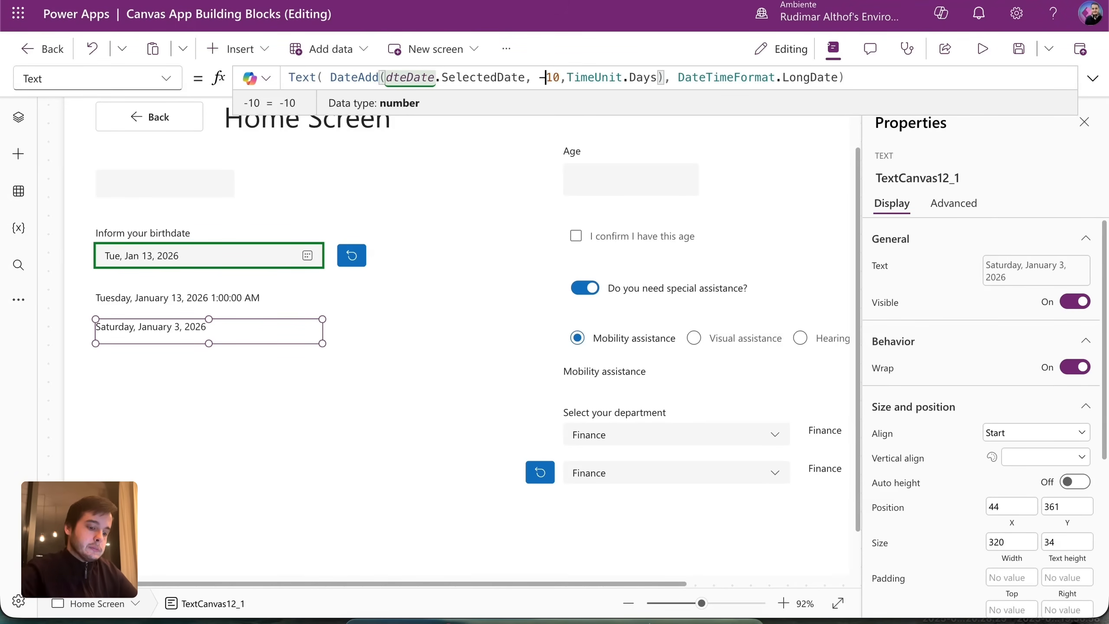
double_click(553, 78)
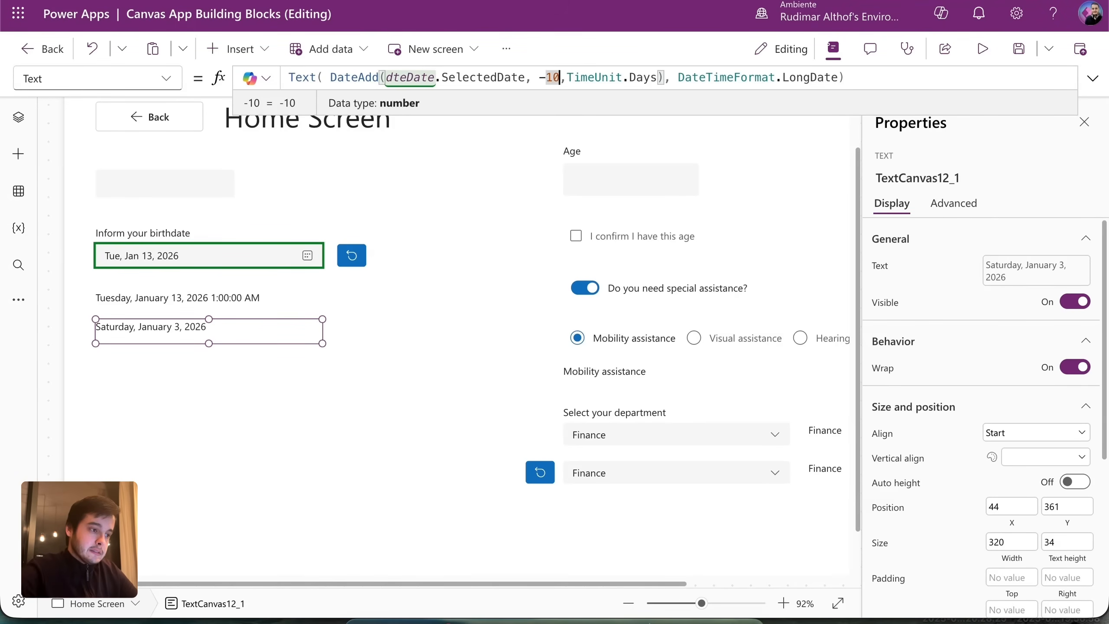
double_click(641, 77)
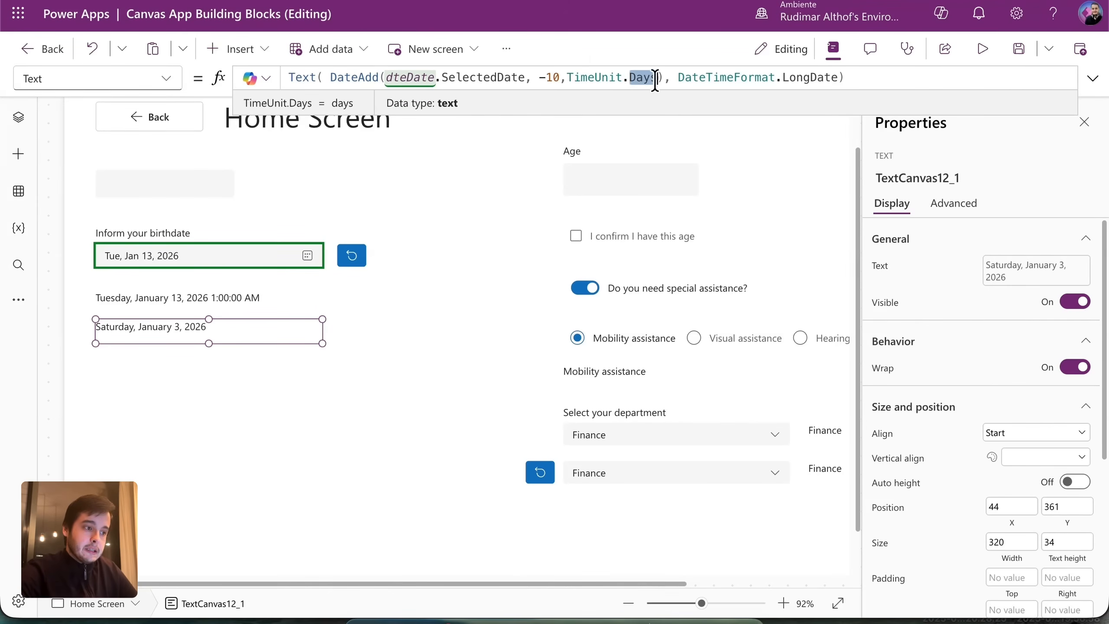
text(Years)
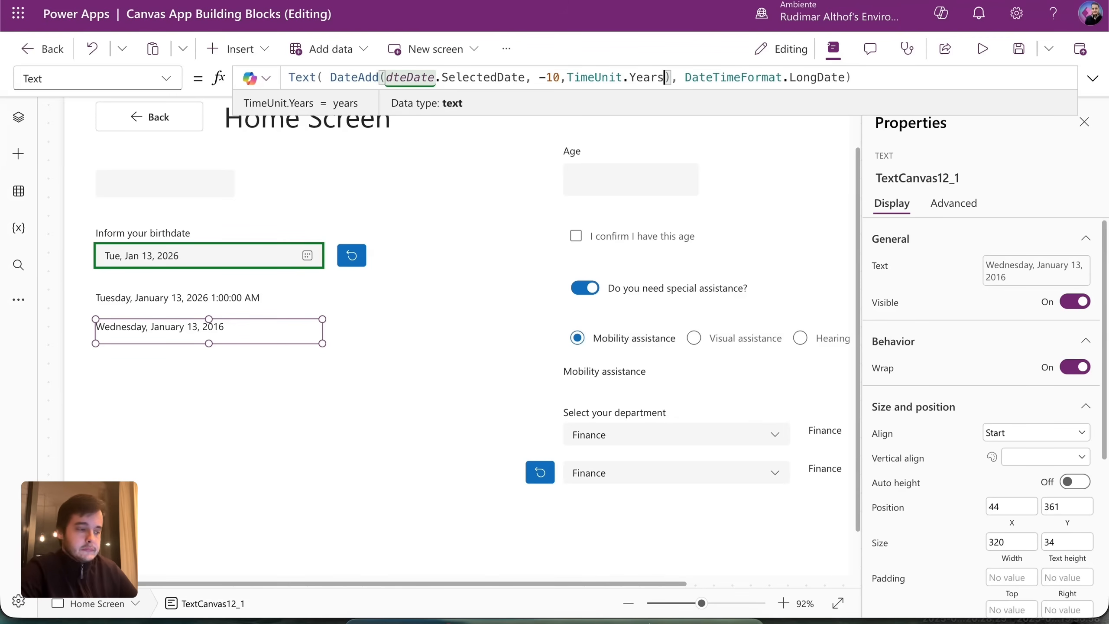
key(BackSpace)
key(BackSpace)
key(BackSpace)
key(BackSpace)
key(BackSpace)
Restore the unit to TimeUnit.Days and paste a copy of the label beneath the others.
text(Days)
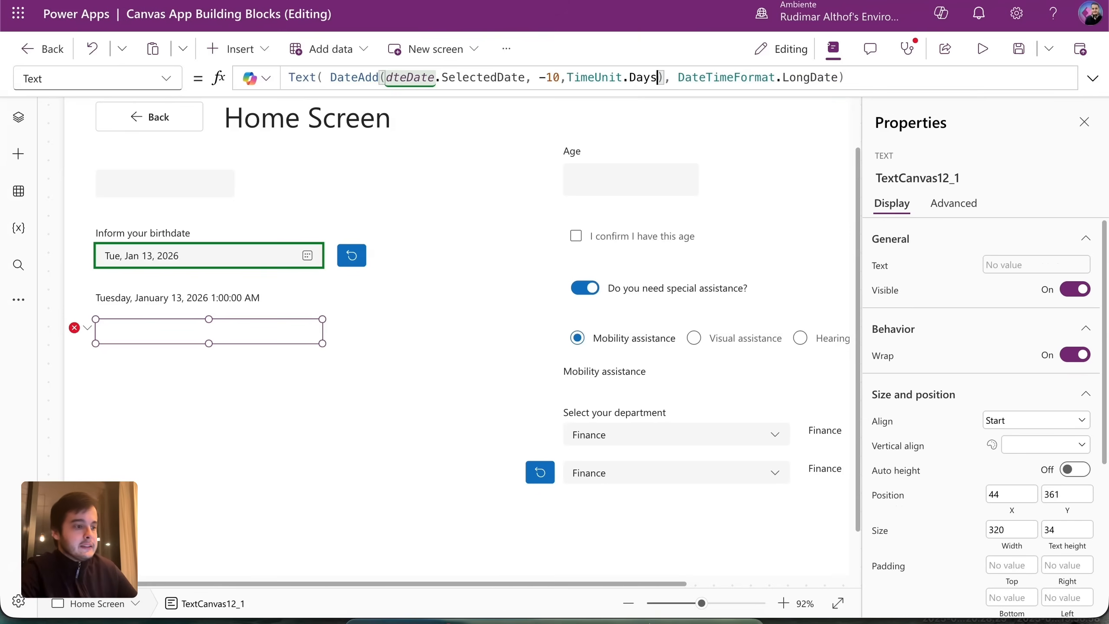
click(513, 273)
click(266, 327)
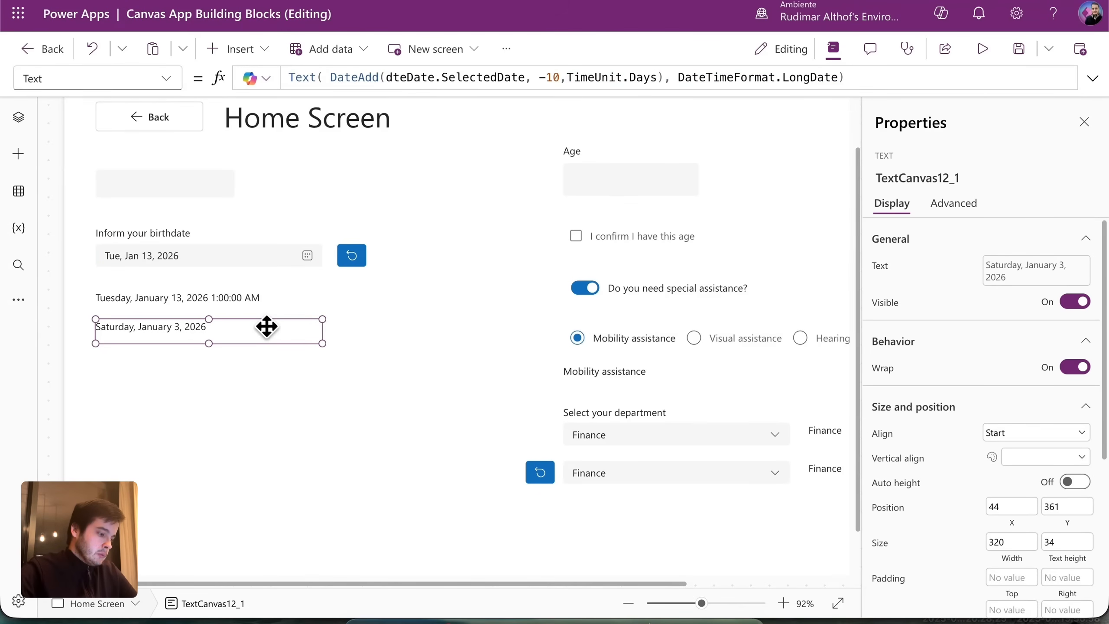
key(ctrl+v)
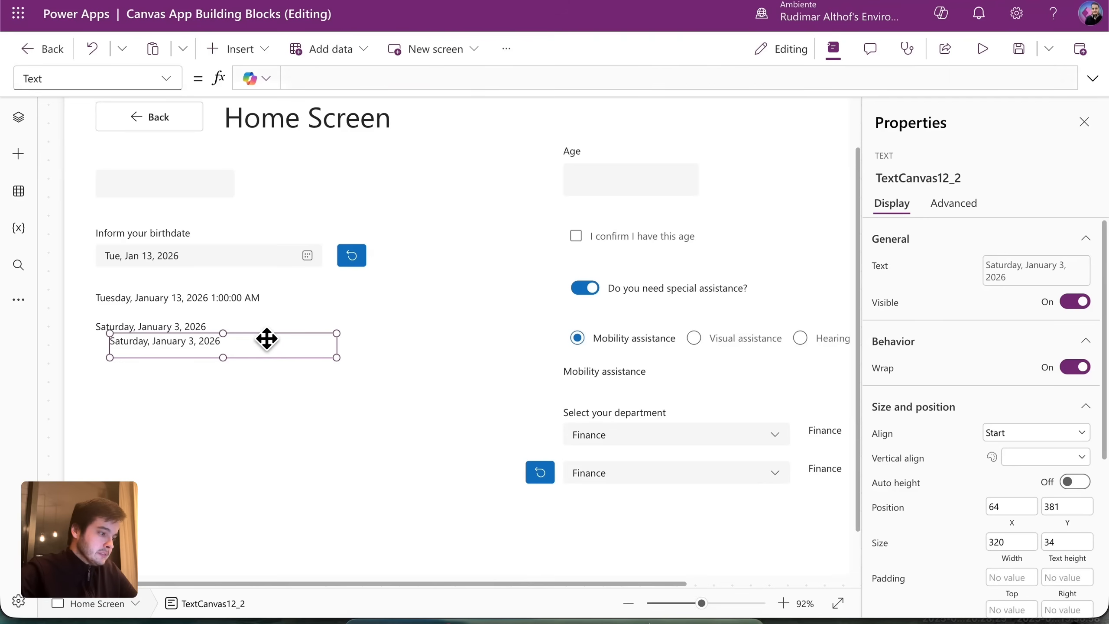
drag(264, 350, 253, 362)
Split the copy's formula across lines with Shift+Enter and select the DateAdd line to retype.
click(485, 79)
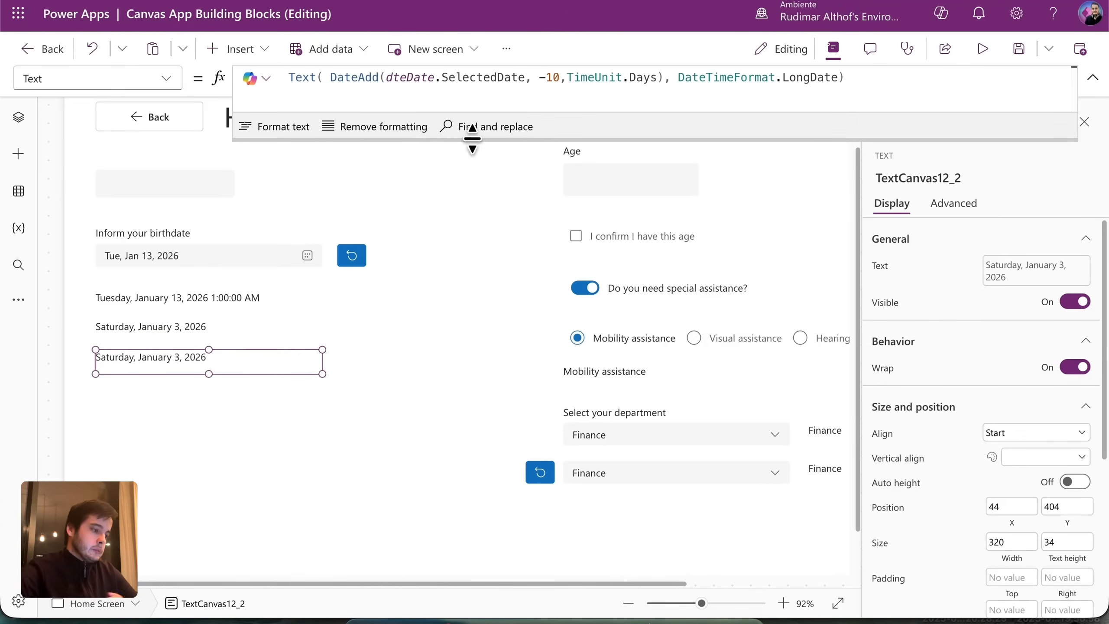
click(329, 77)
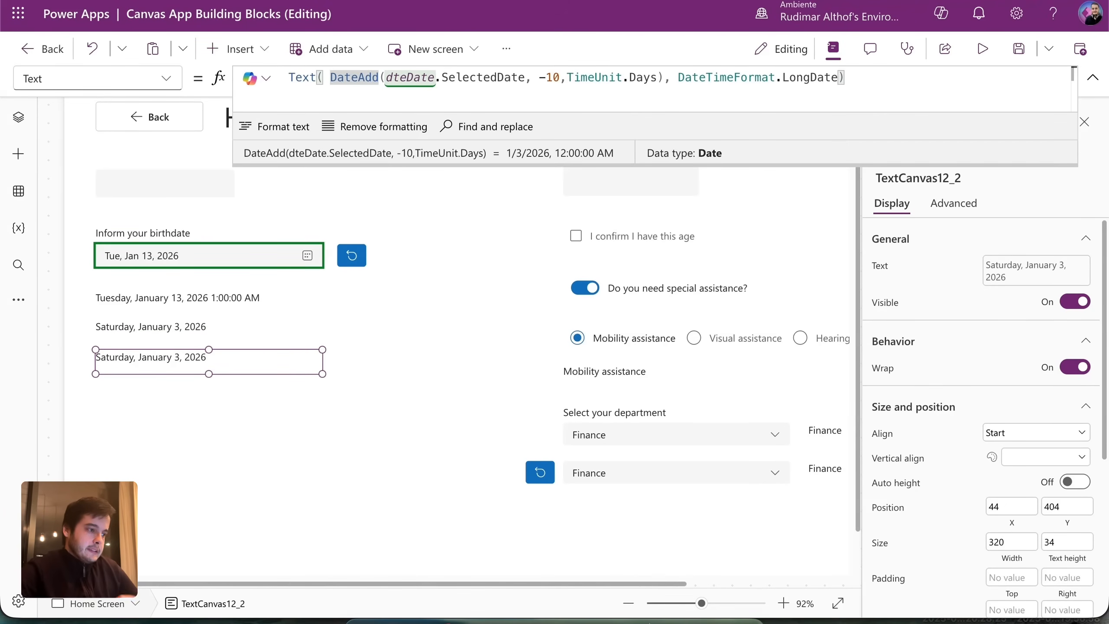
key(shift+Return)
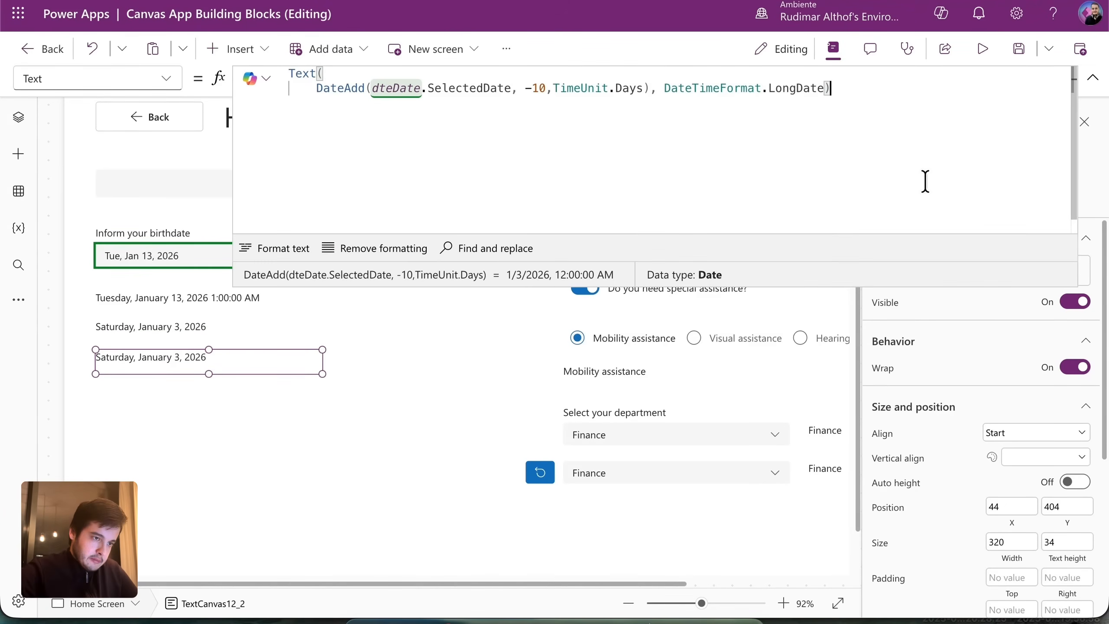
key(Left)
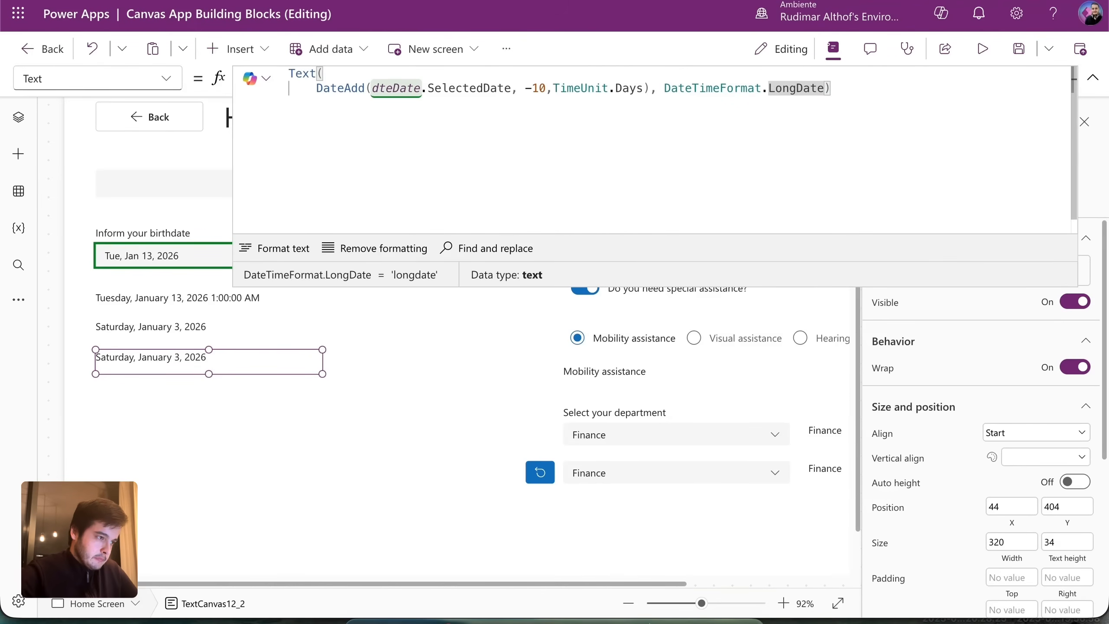
key(shift+Return)
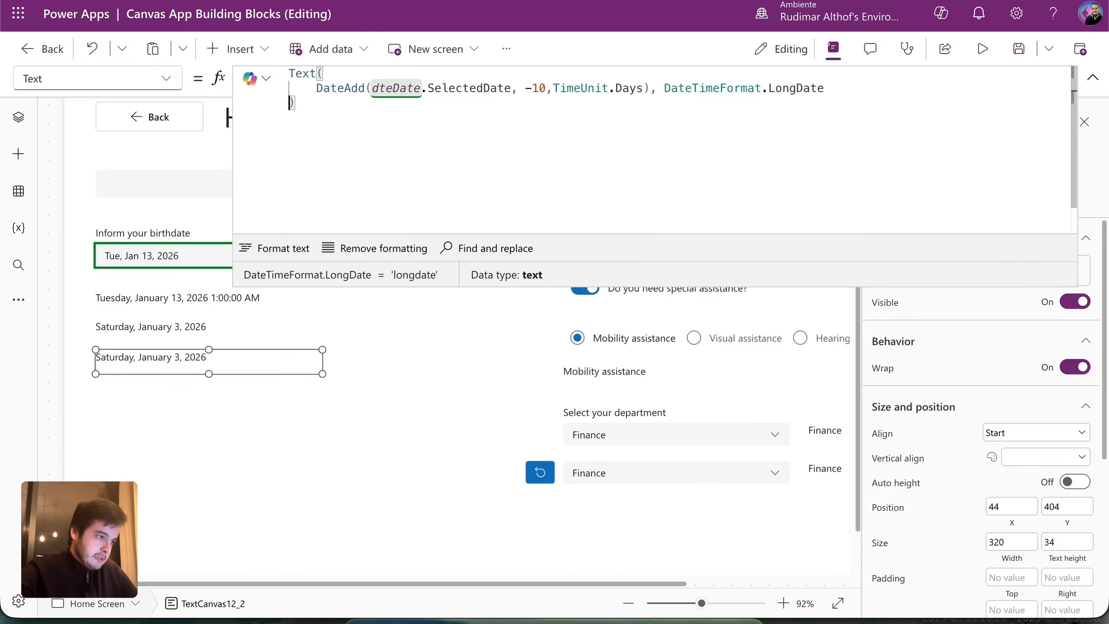
click(665, 89)
key(shift+Return)
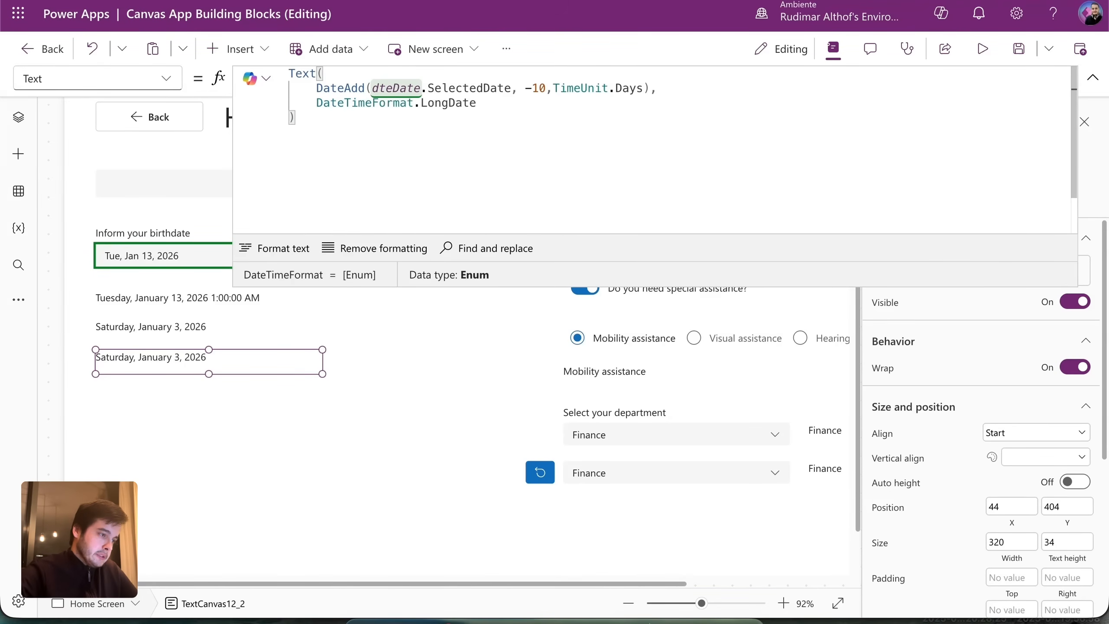
key(shift+Return)
click(635, 89)
drag(634, 89, 319, 92)
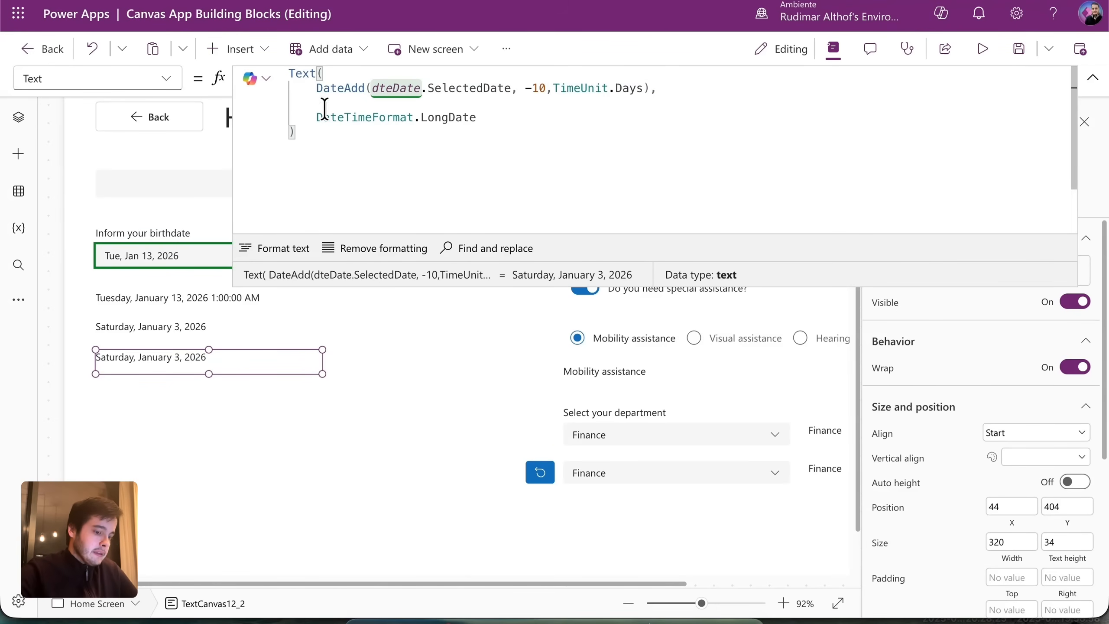
key(BackSpace)
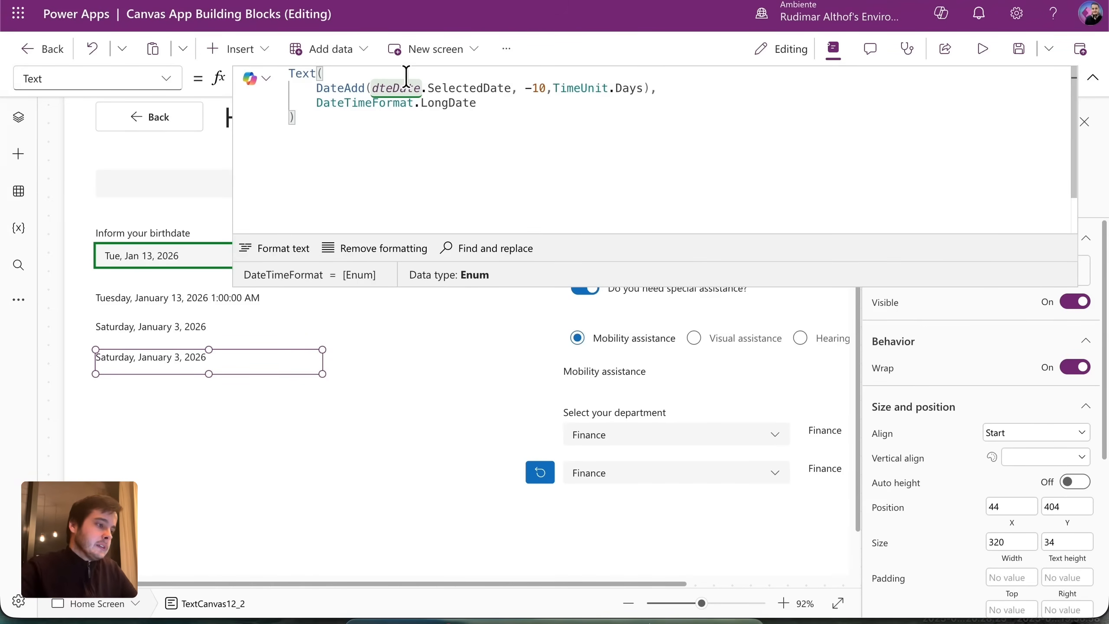
drag(656, 89, 315, 88)
Replace the DateAdd line with DateDiff(dteDate.SelectedDate, Date(2026, 12, 31)).
key(BackSpace)
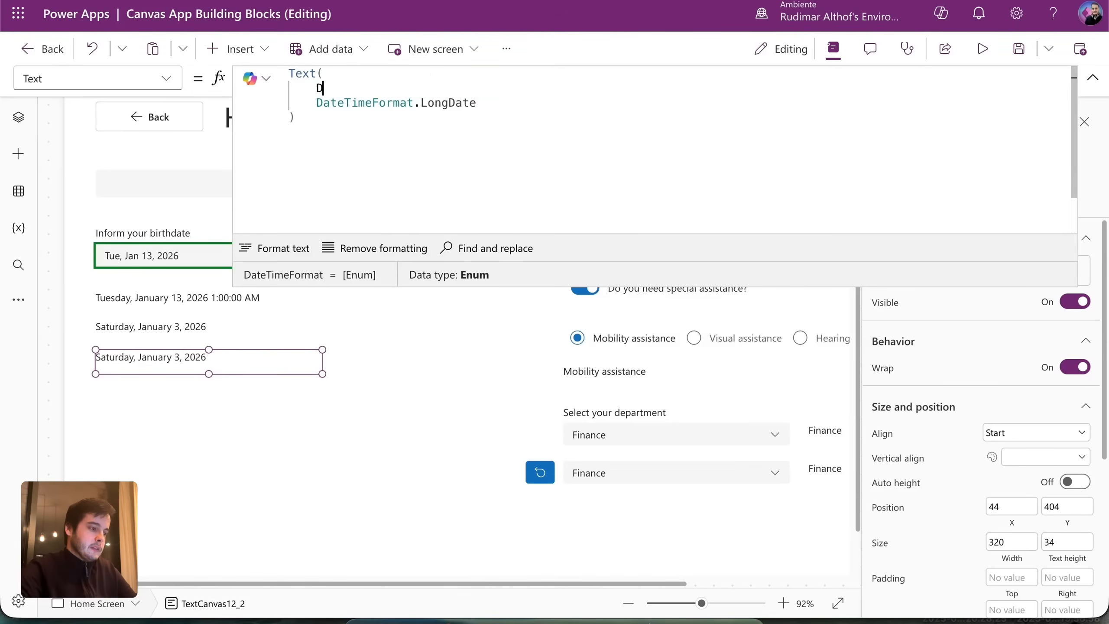
text(Dated)
key(Tab)
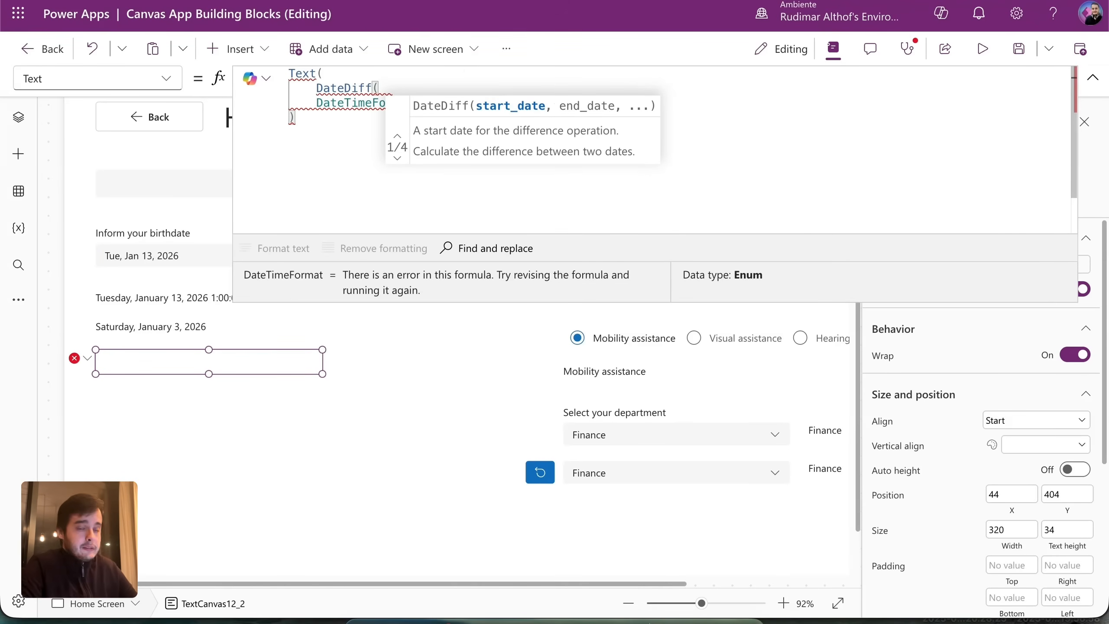
text(dt)
key(Tab)
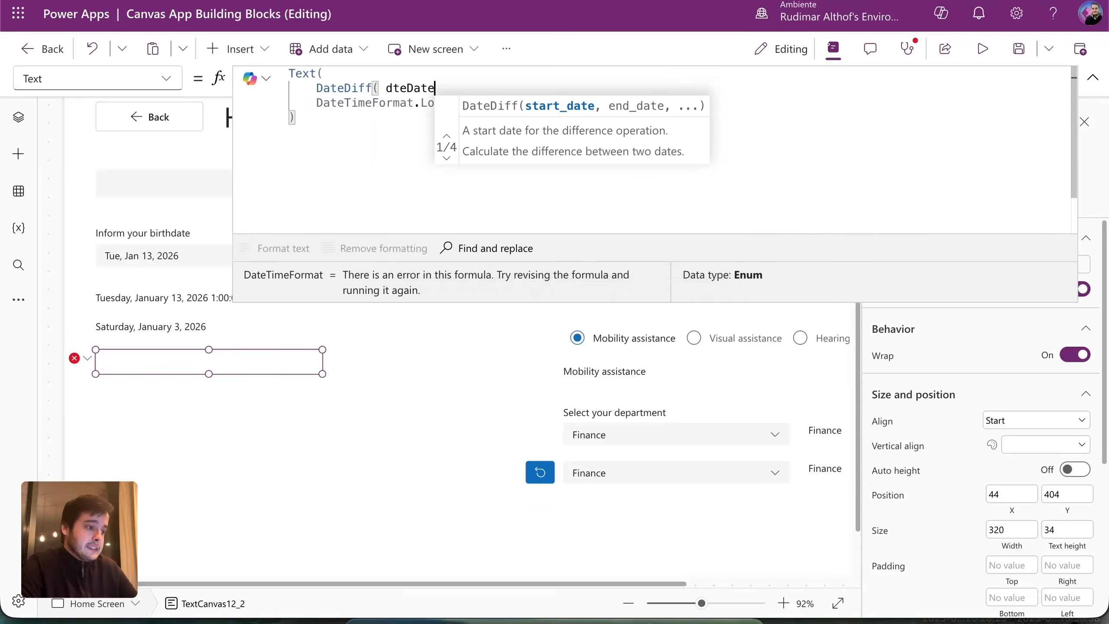
text(.)
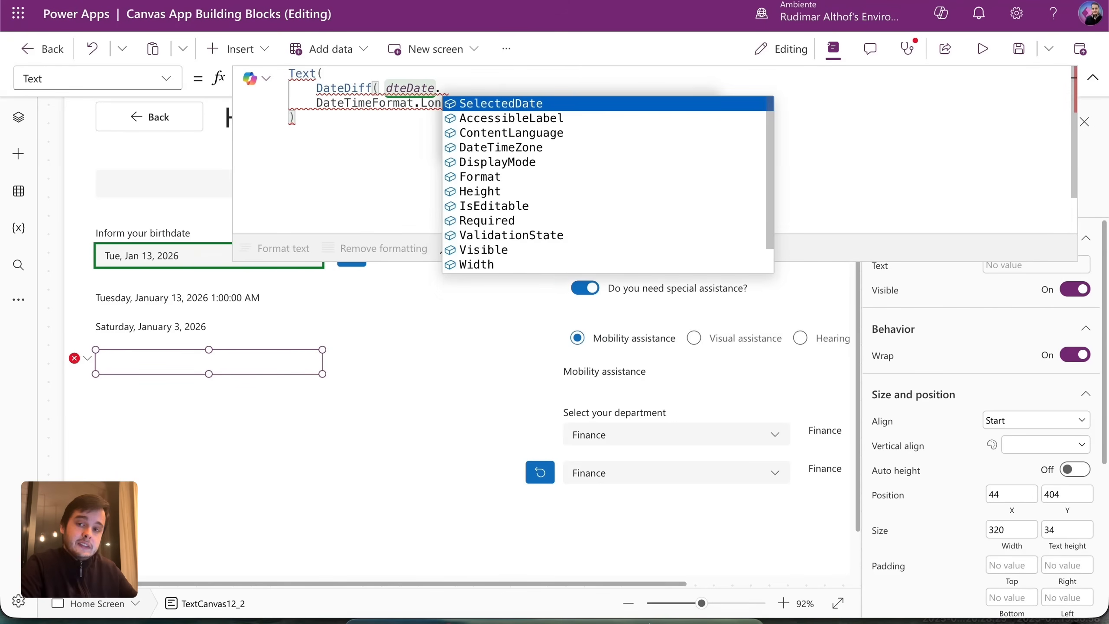
key(Down)
key(Up)
key(Tab)
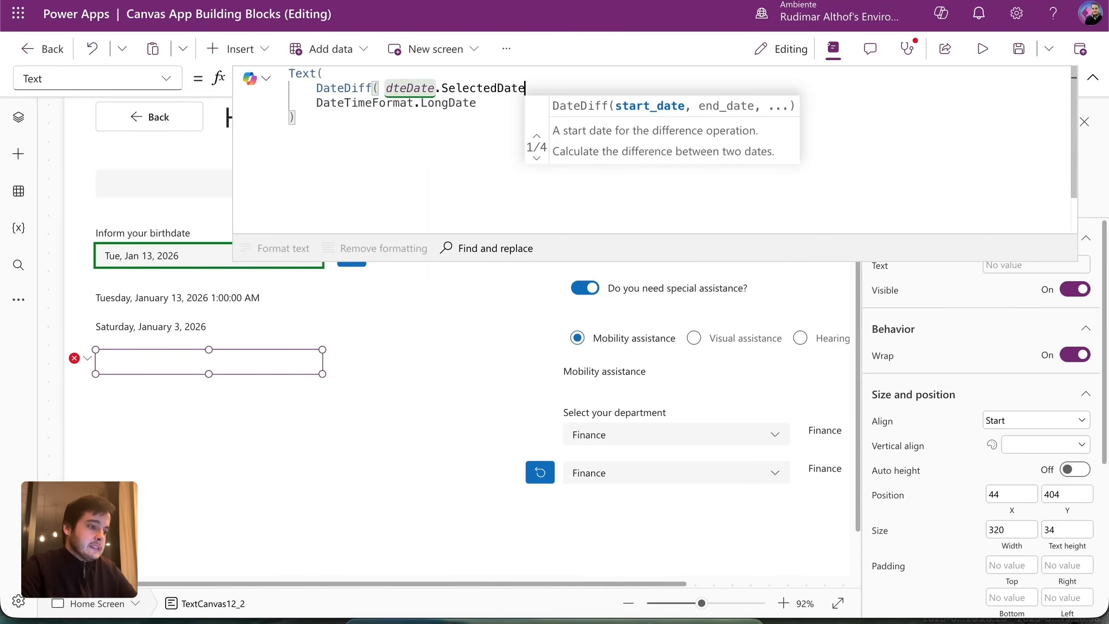
text(,)
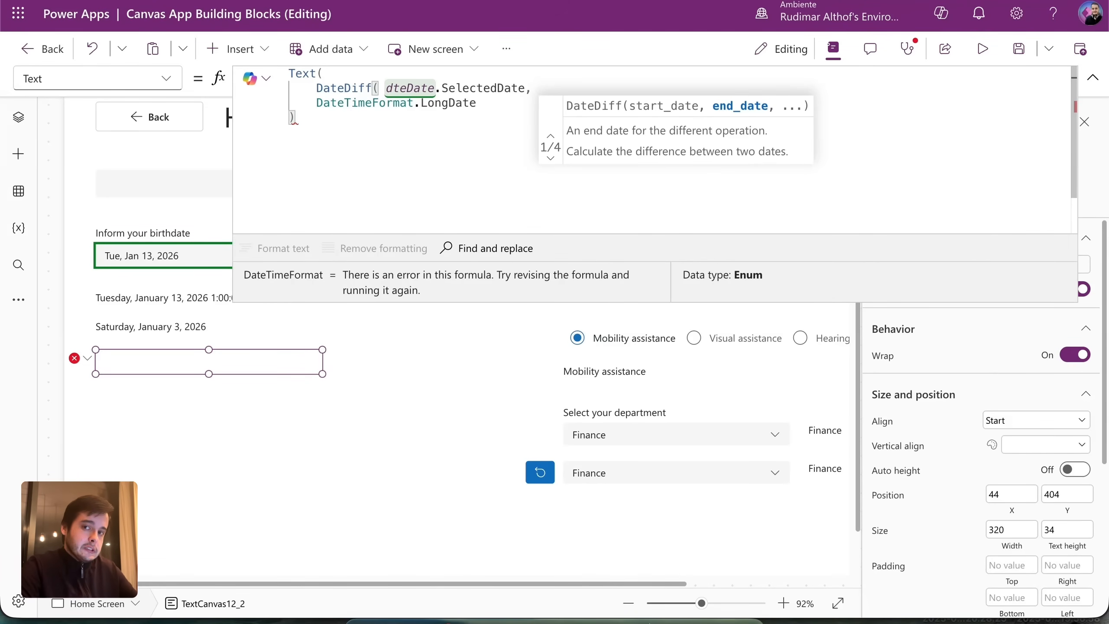
text(Da)
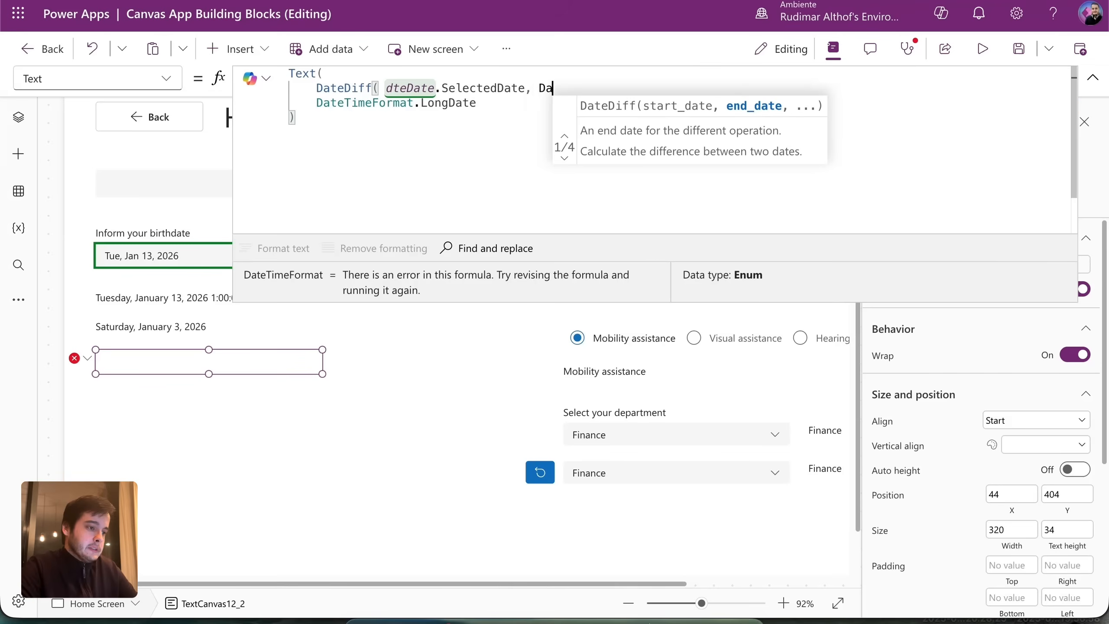
text(te(2026)
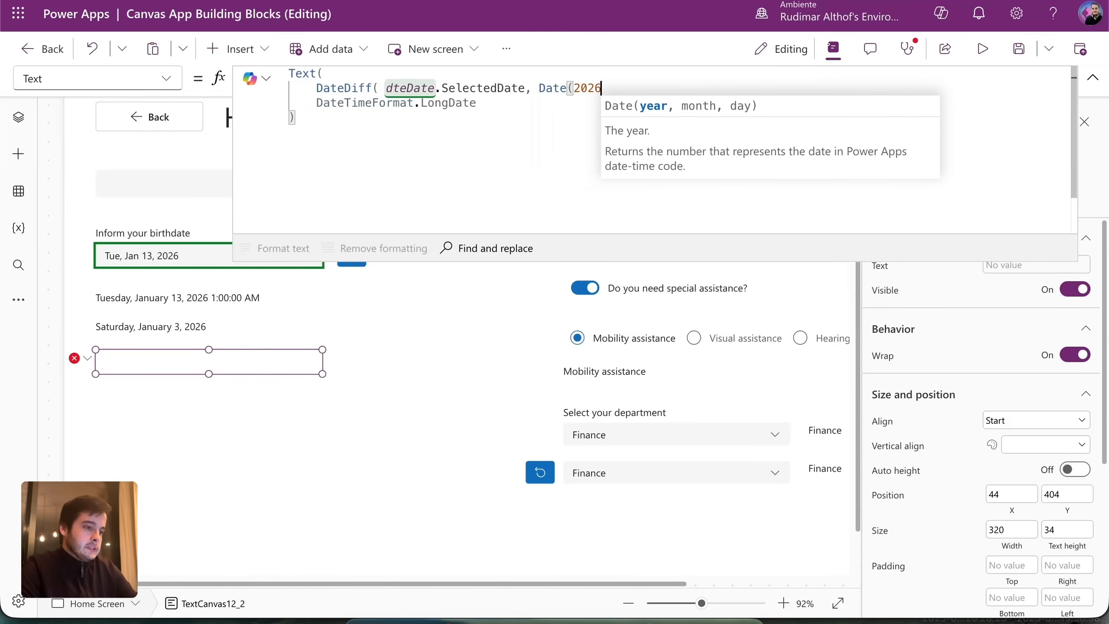
text(, 12, )
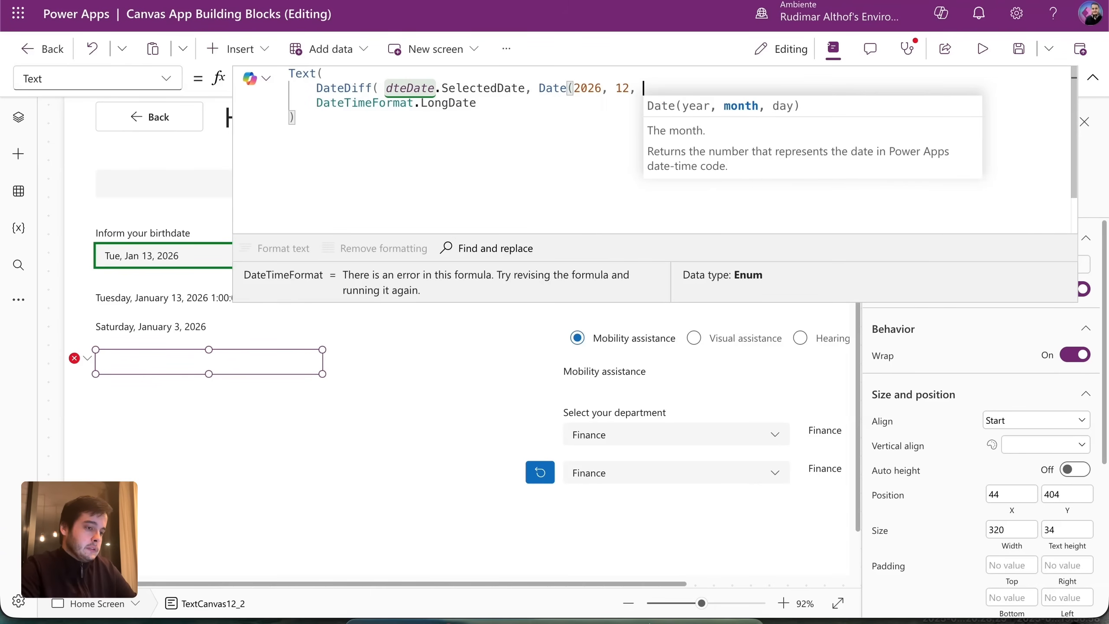
text(31))
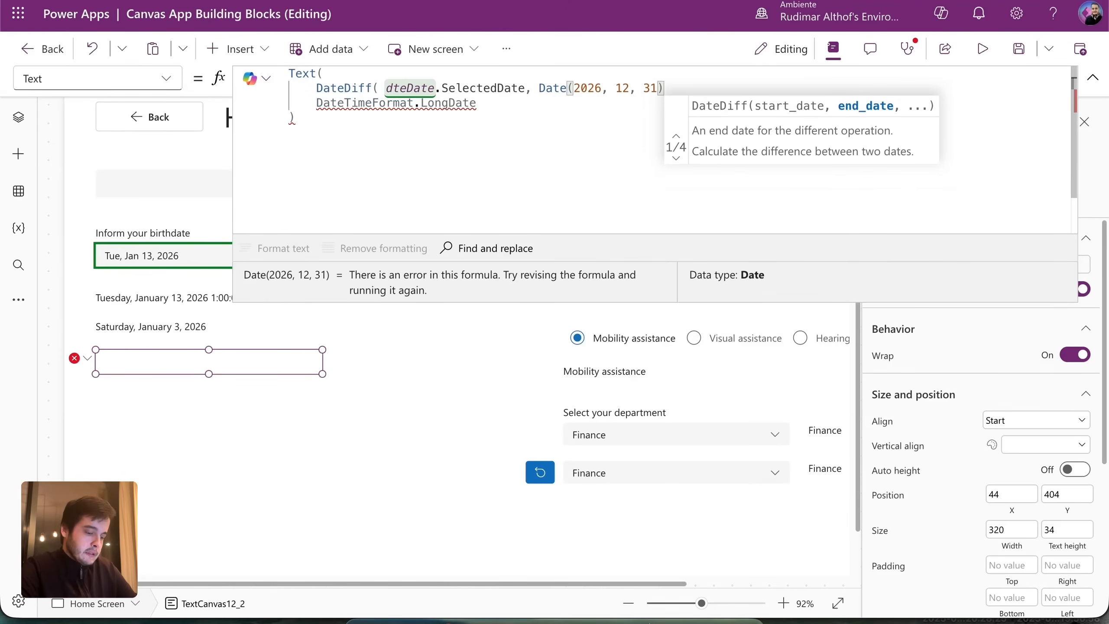
text())
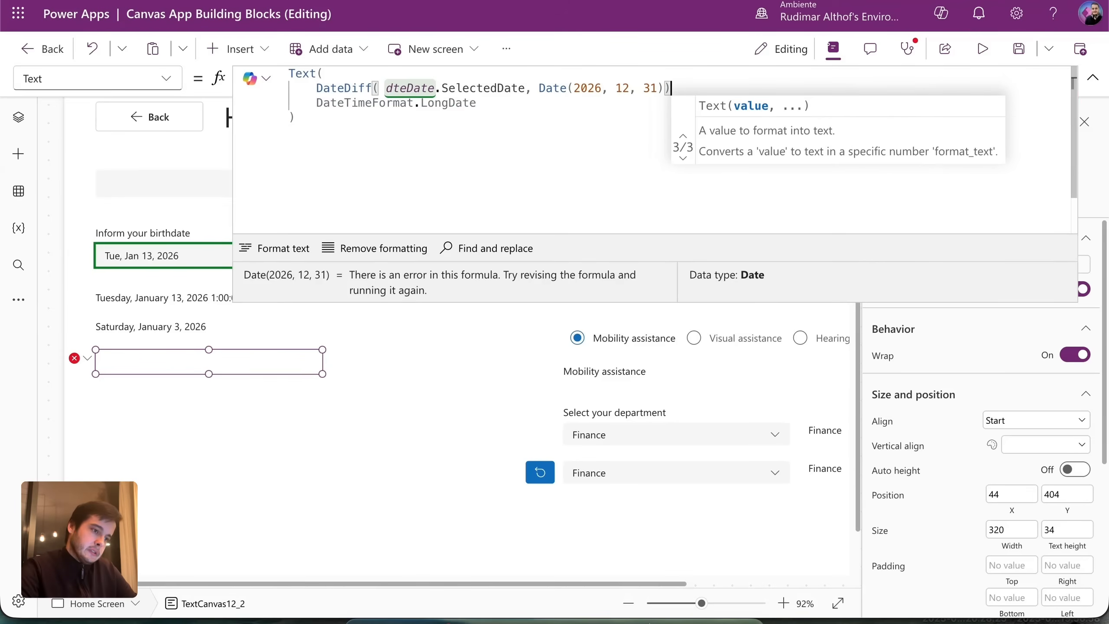
text(,)
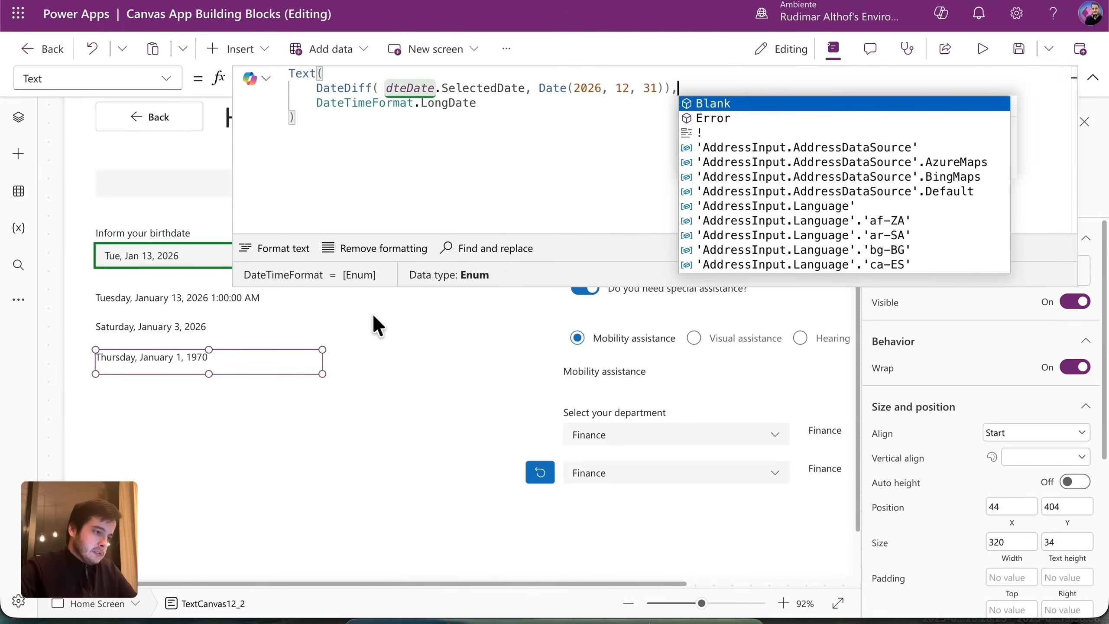
Add TimeUnit.Days as the DateDiff counting unit.
click(668, 88)
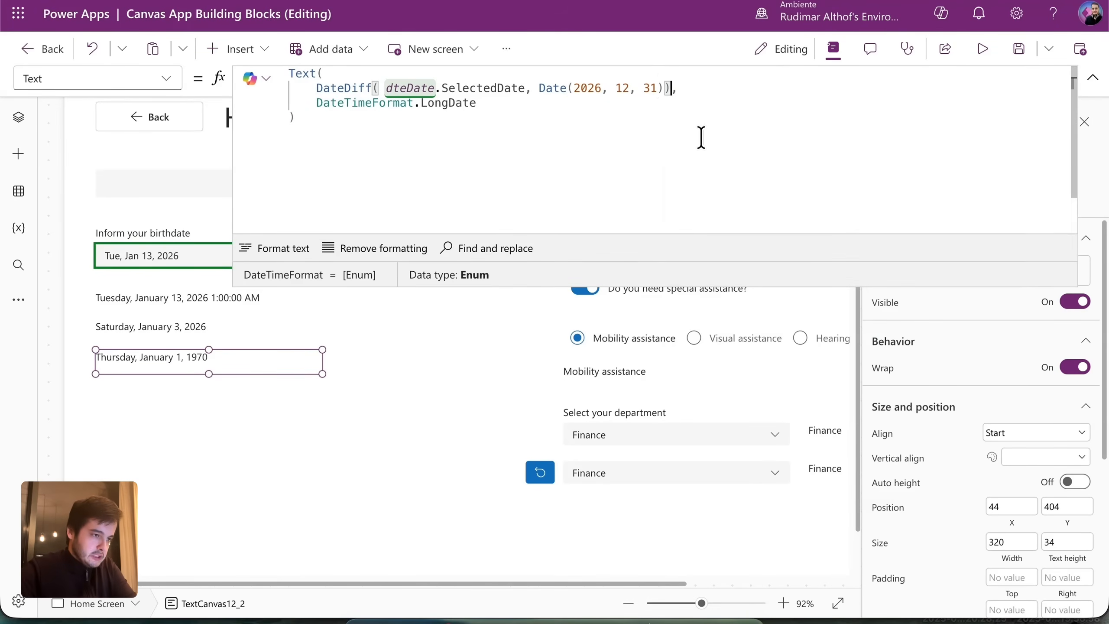
text(,)
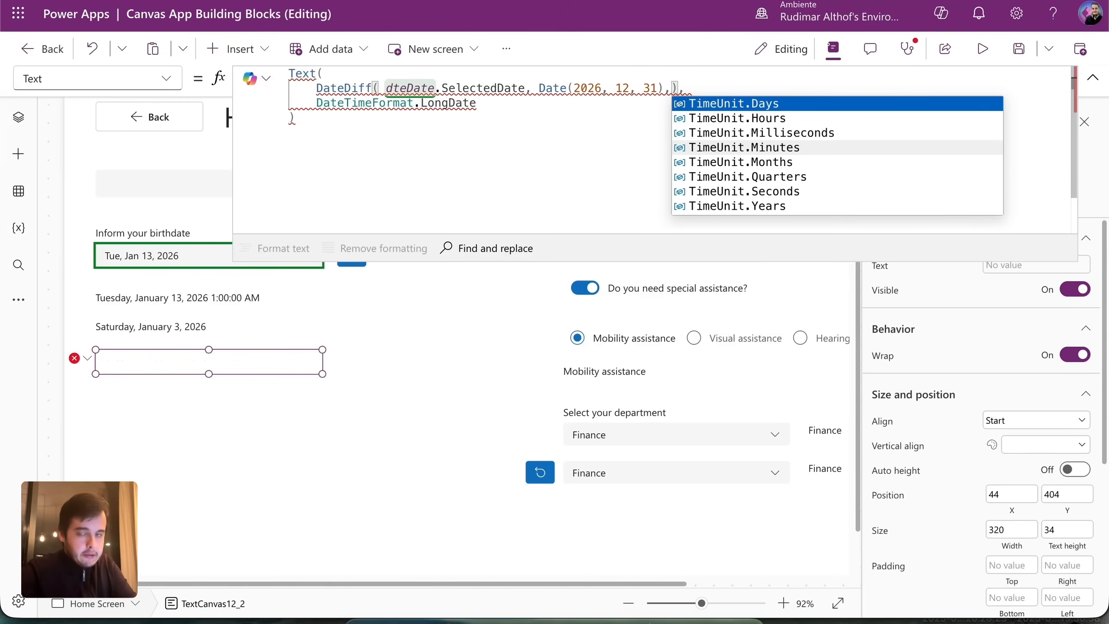
key(Escape)
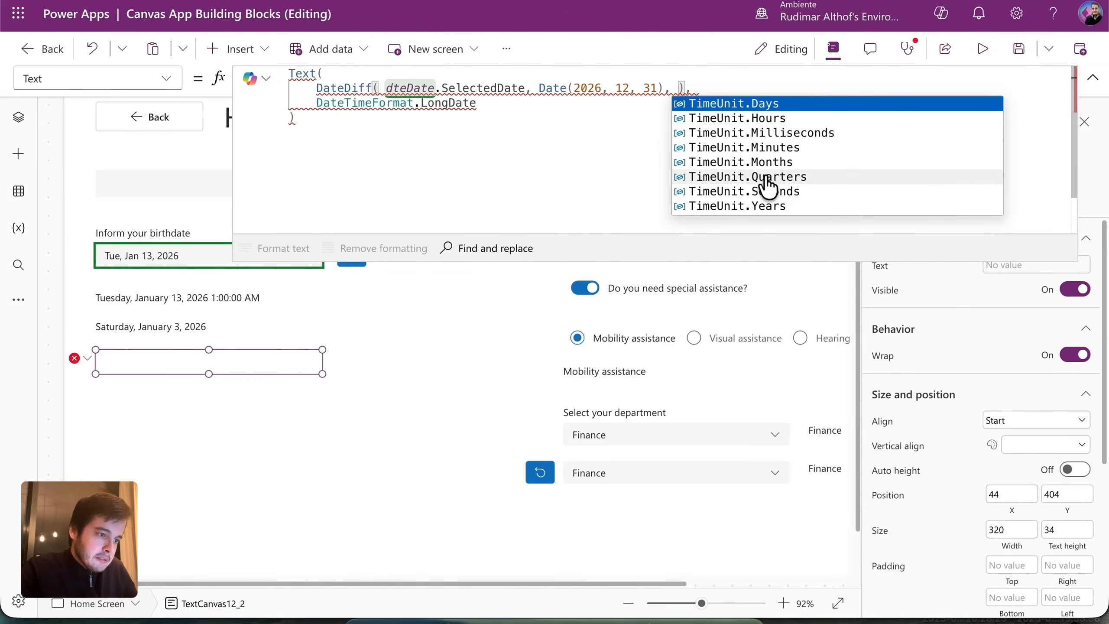
click(782, 107)
click(371, 114)
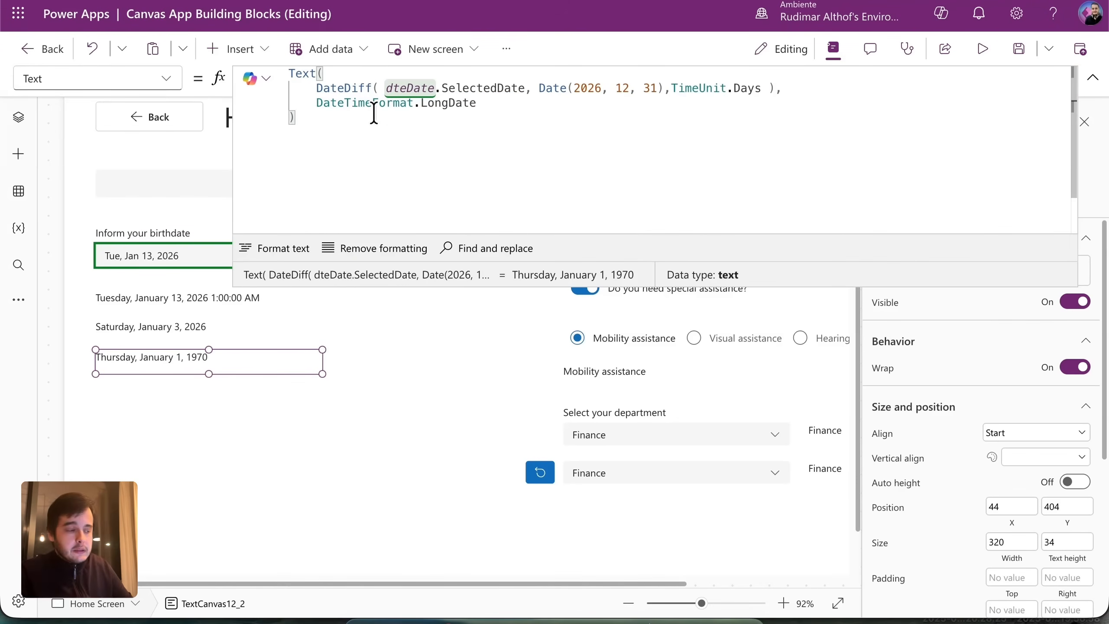
Strip the Text() wrapper, LongDate format and trailing comma so the label shows 352.
drag(775, 90, 316, 90)
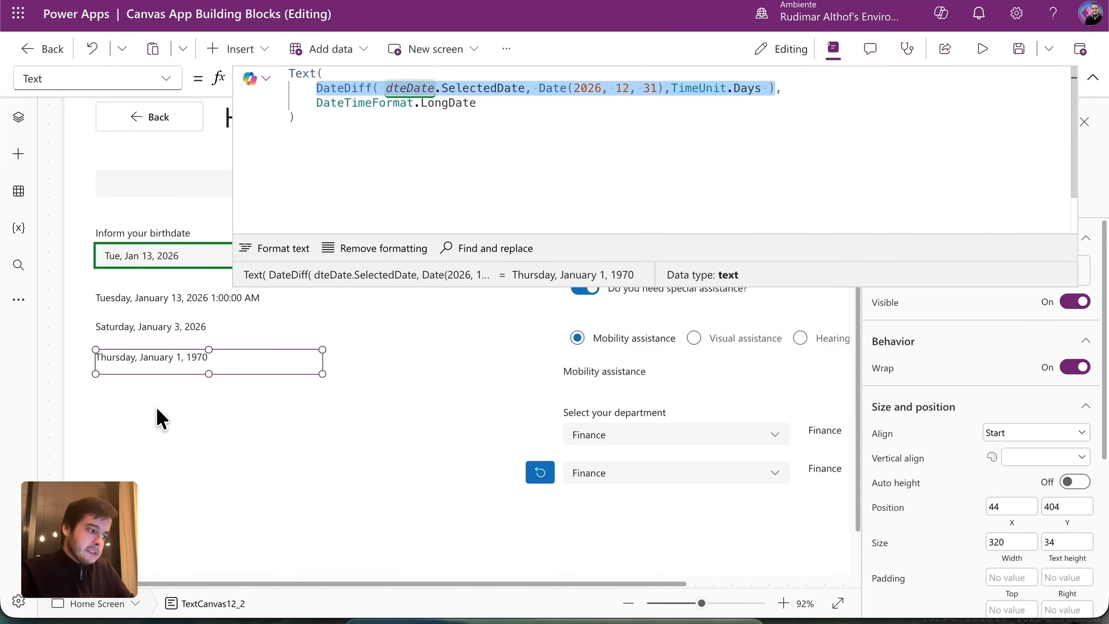
click(409, 135)
drag(317, 104, 417, 131)
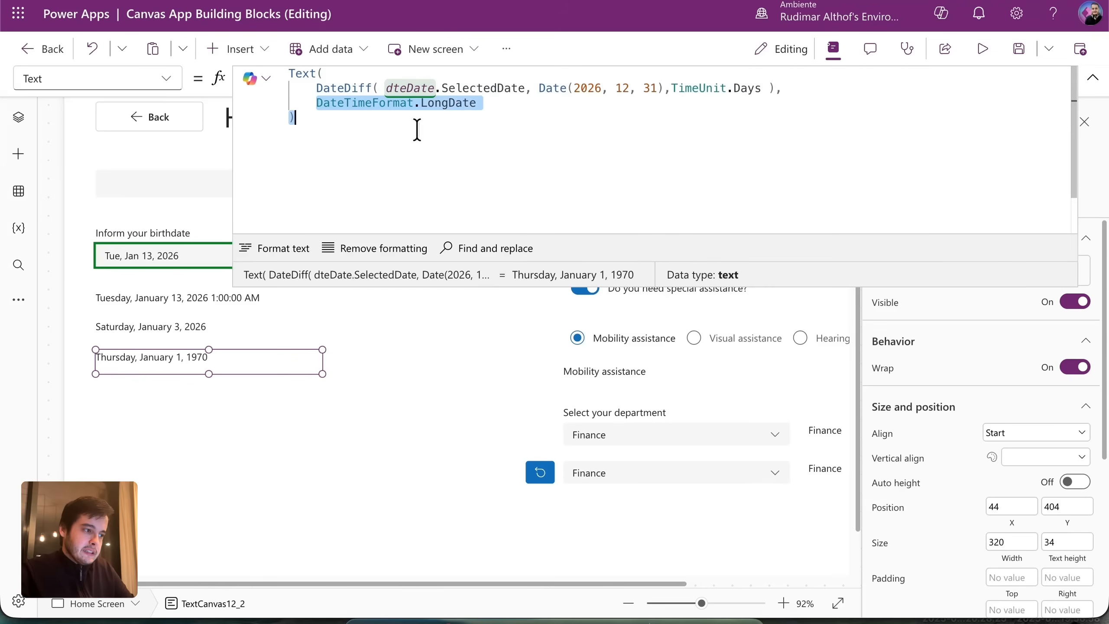
key(BackSpace)
drag(316, 89, 269, 60)
key(BackSpace)
key(Delete)
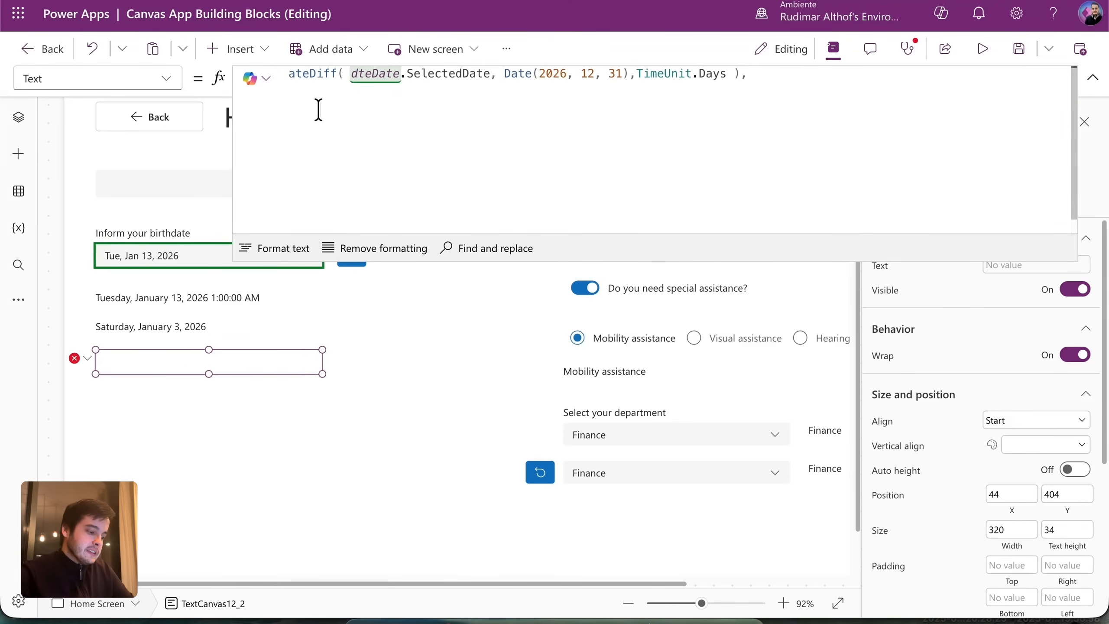
text(D)
key(End)
key(BackSpace)
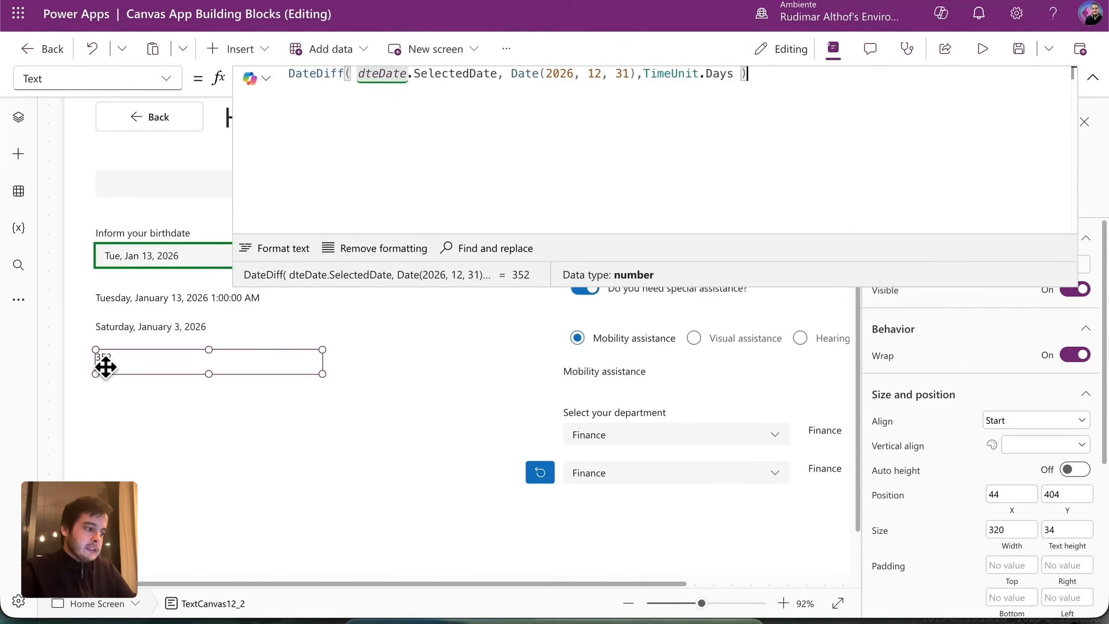
Preview the app with January 1, 2026 picked, confirm the counter reads 364, then exit.
click(978, 49)
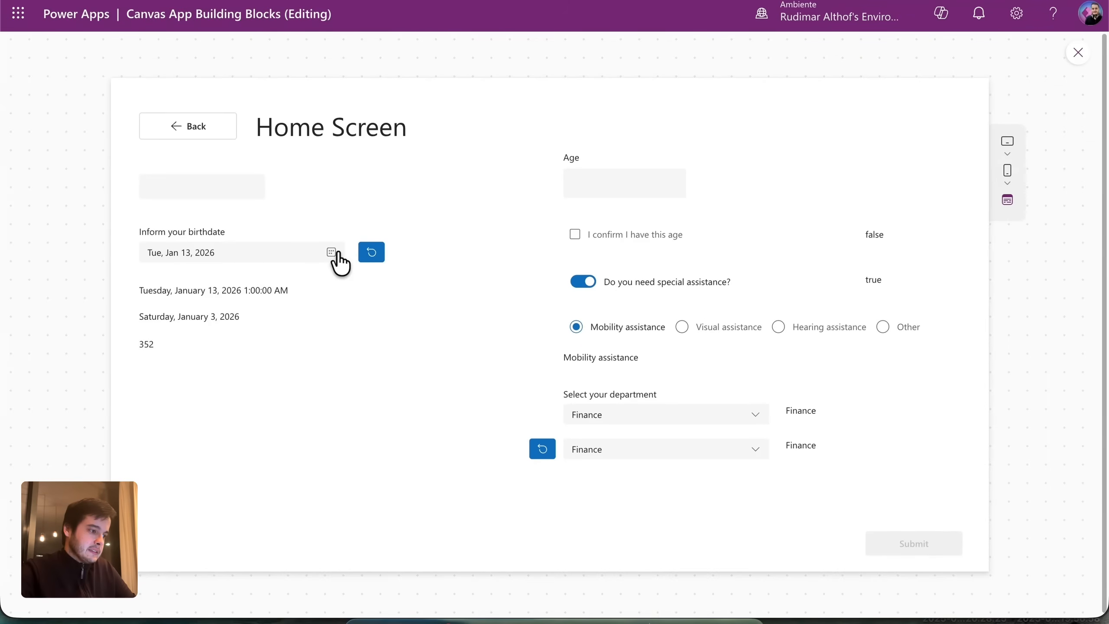
click(331, 254)
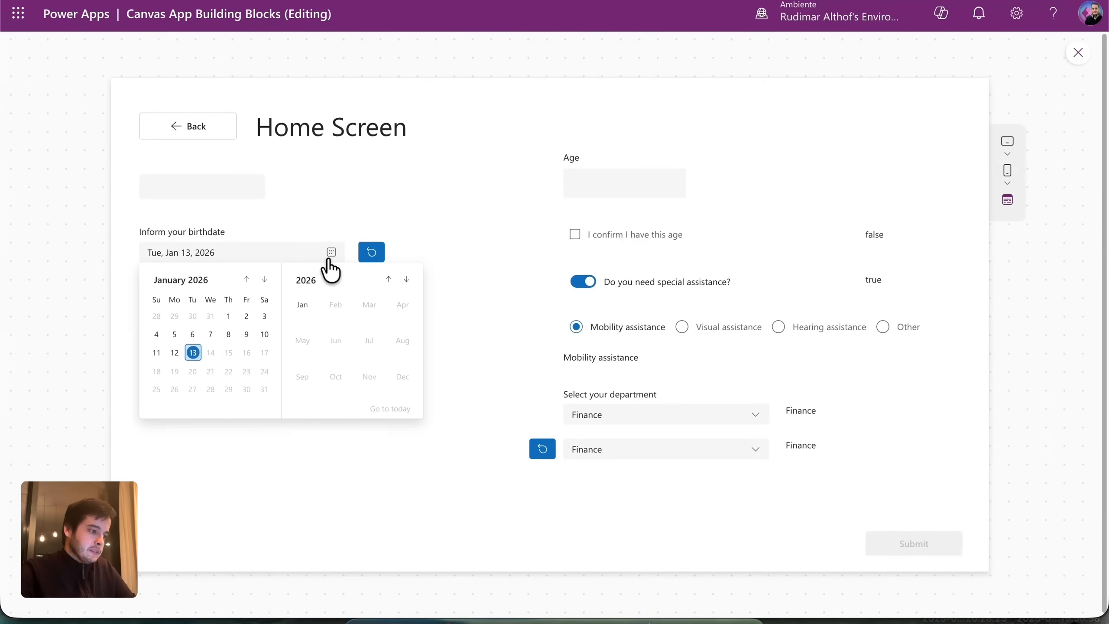
click(230, 326)
key(ctrl+a)
drag(155, 345, 145, 346)
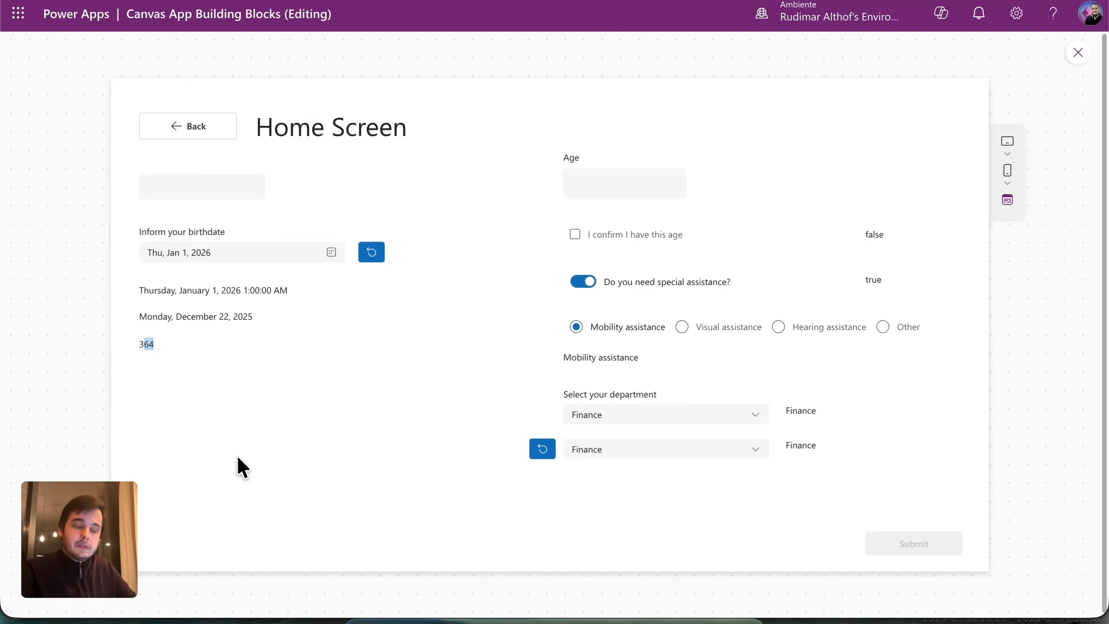
key(Escape)
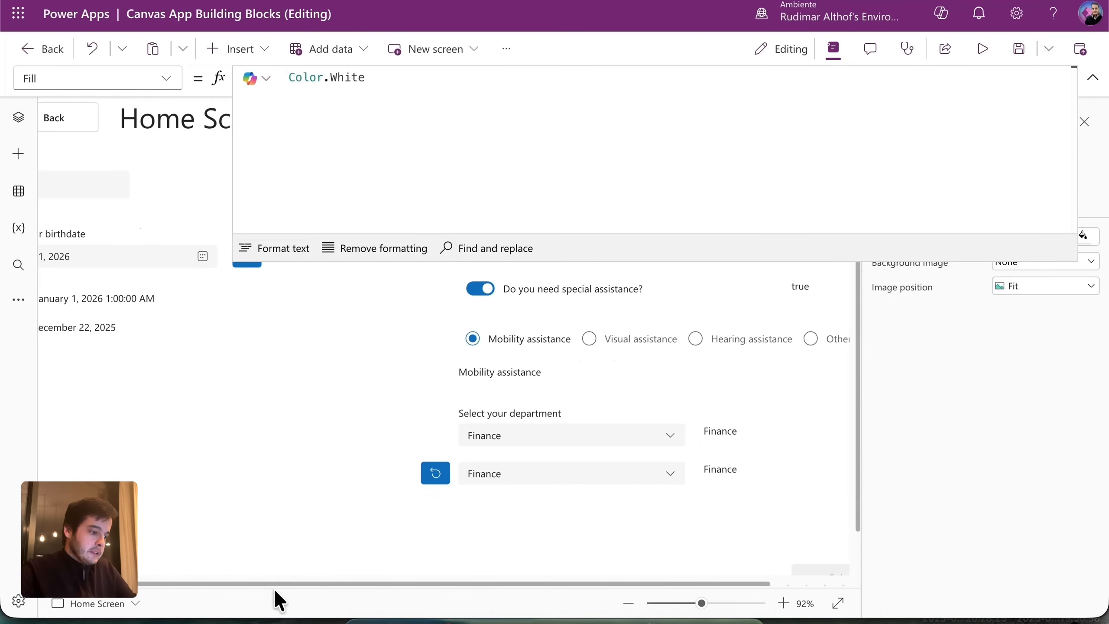
Change the DateDiff label's unit to TimeUnit.Hours (8735), then to TimeUnit.Months.
drag(268, 584, 143, 384)
click(123, 355)
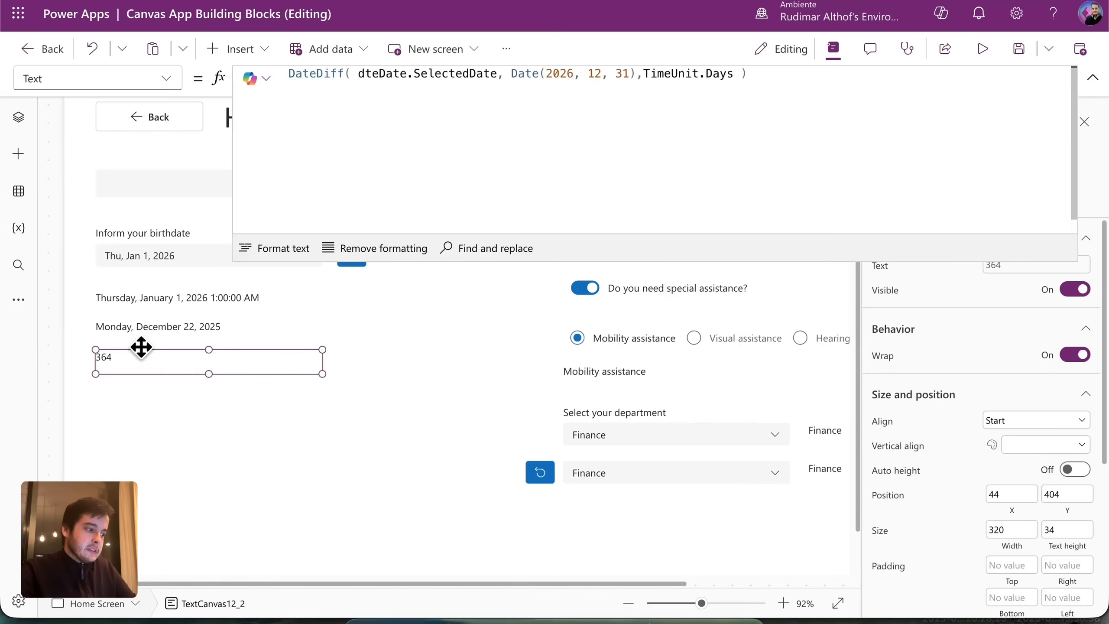
click(737, 61)
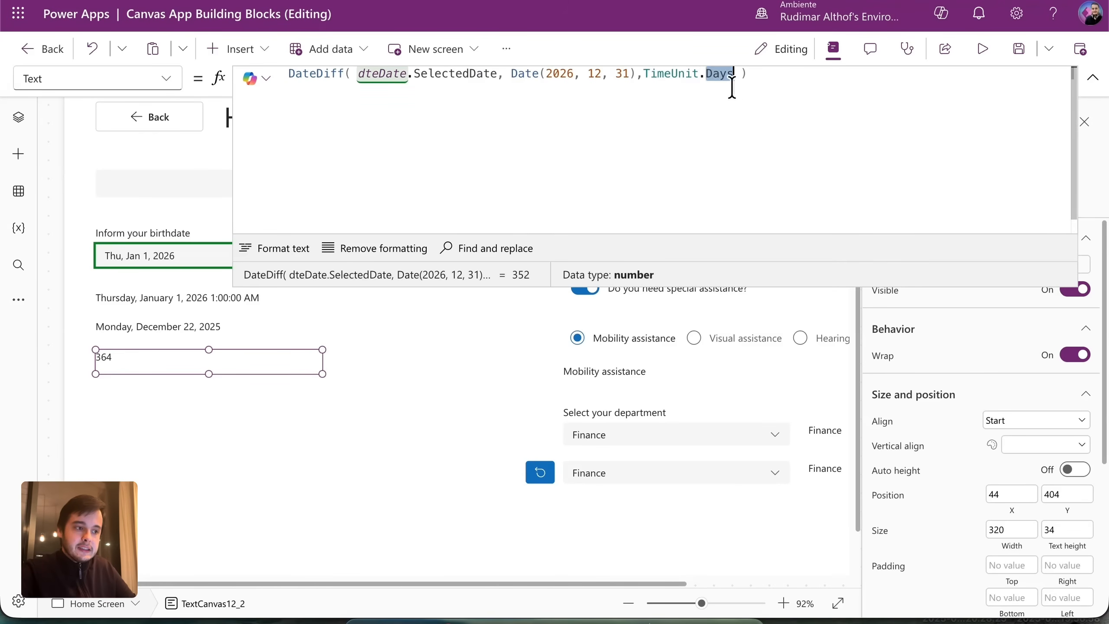
key(BackSpace)
key(BackSpace)
key(BackSpace)
key(BackSpace)
key(BackSpace)
text(.)
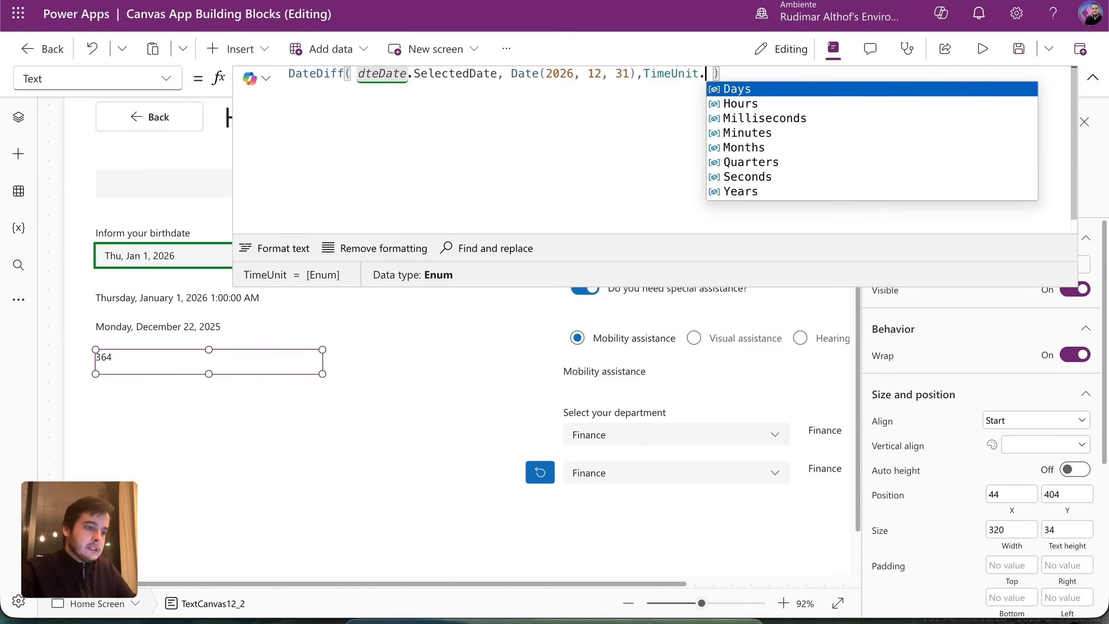
click(752, 105)
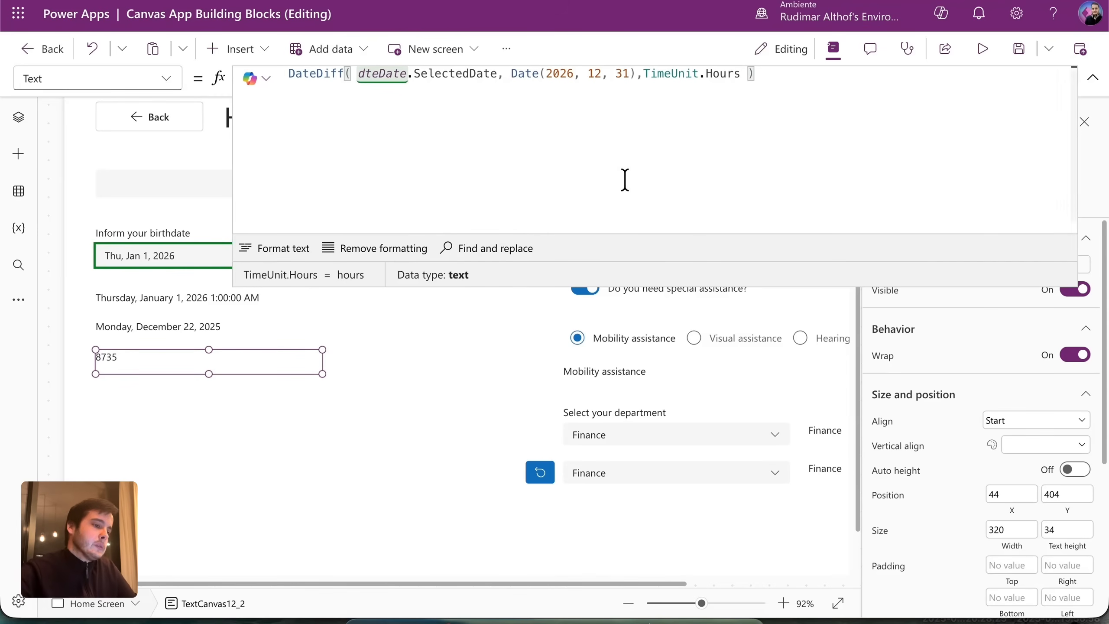
double_click(730, 73)
text(m)
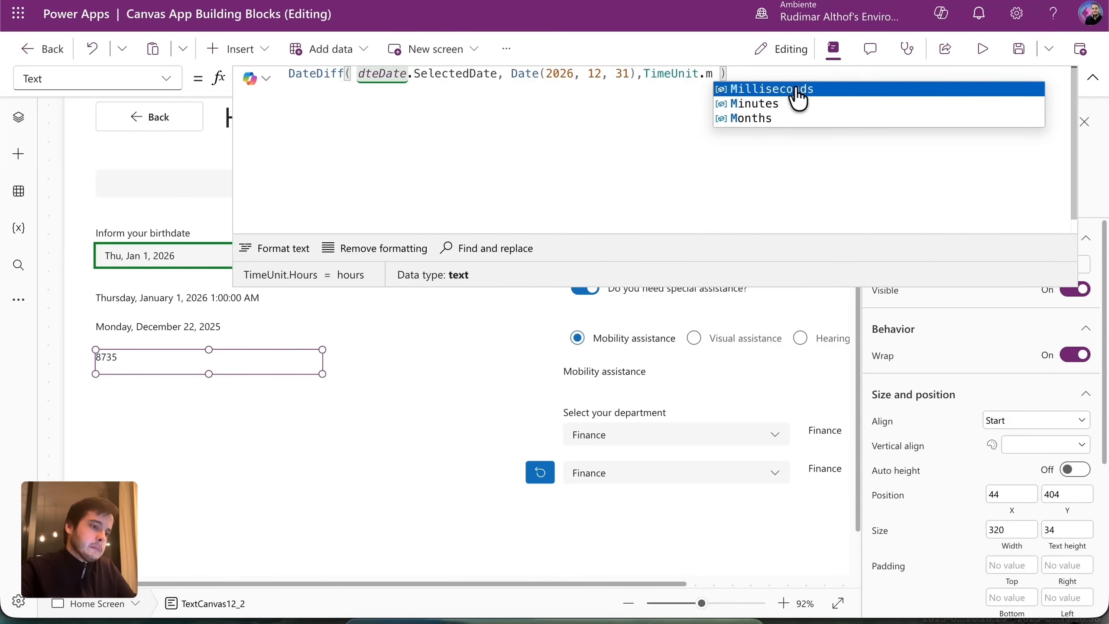
click(779, 113)
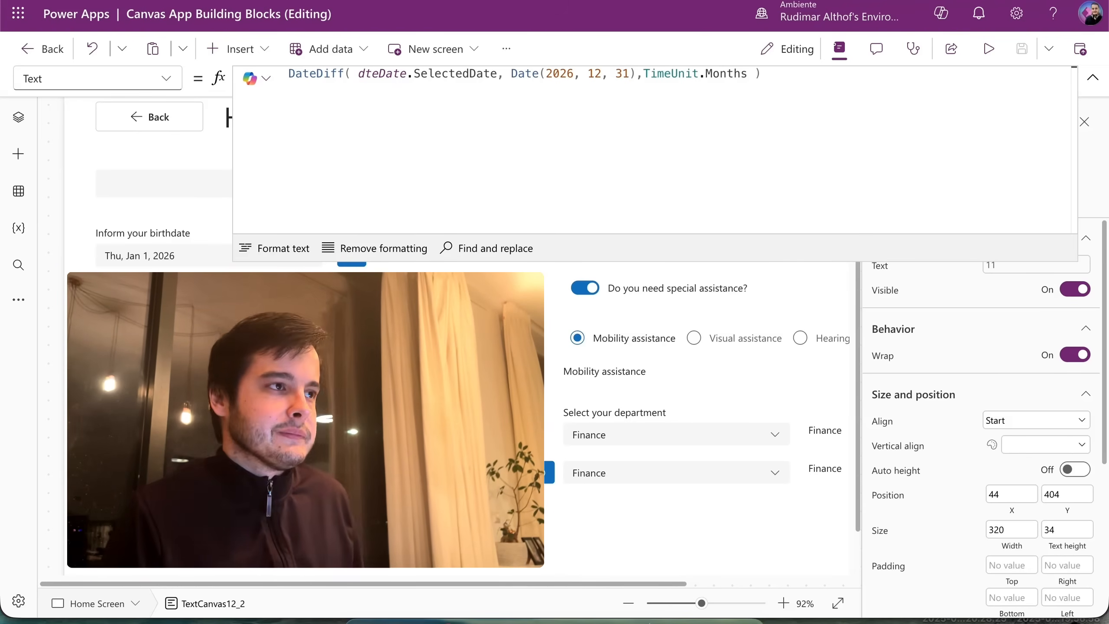
scroll(546, 496, down, 1)
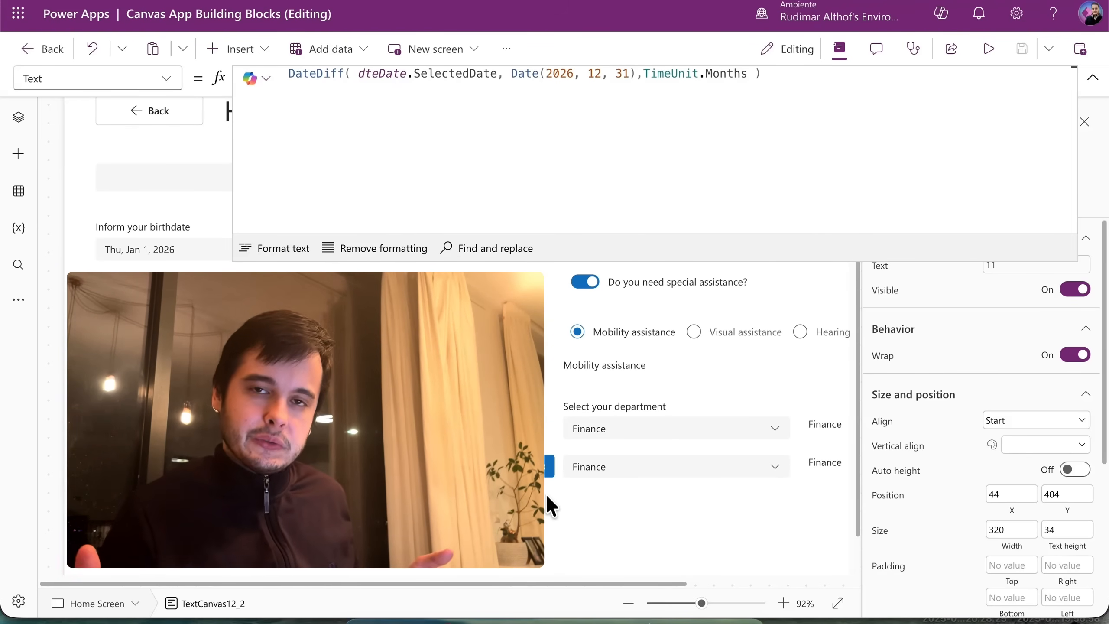